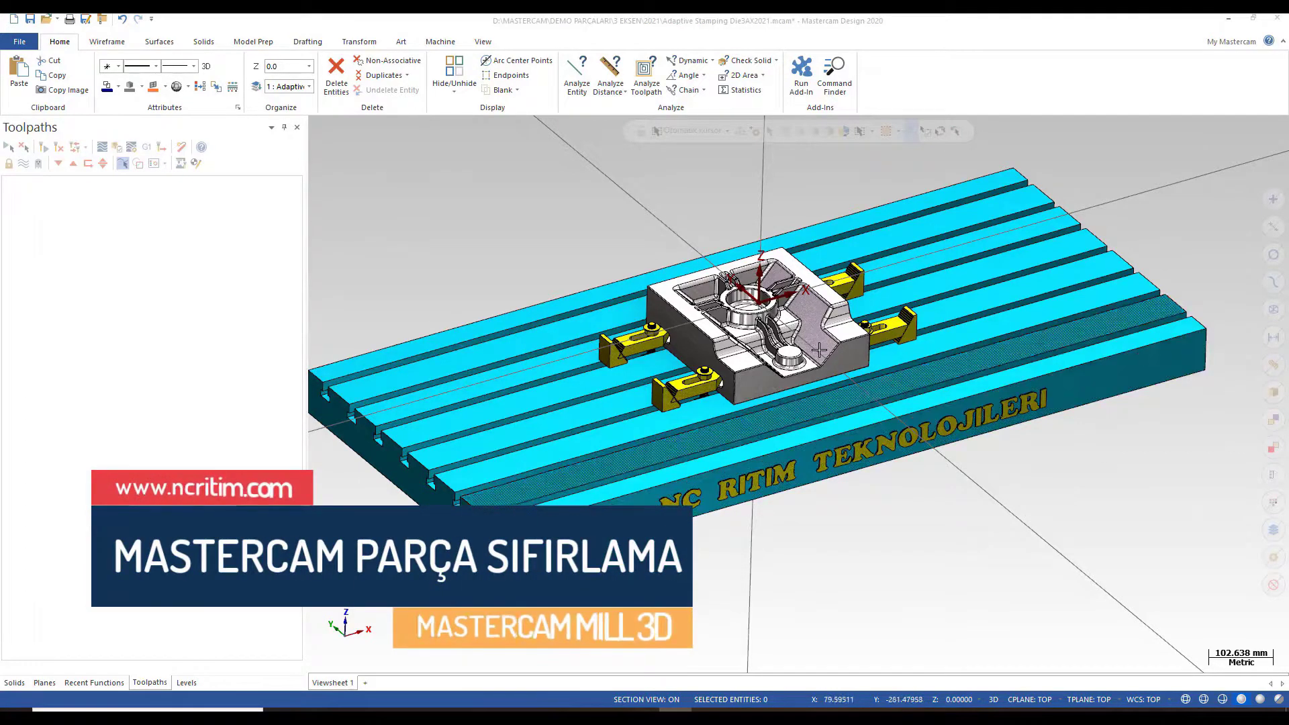
View the clamped die from Top (WCS), then from Front (WCS)
right_click(504, 239)
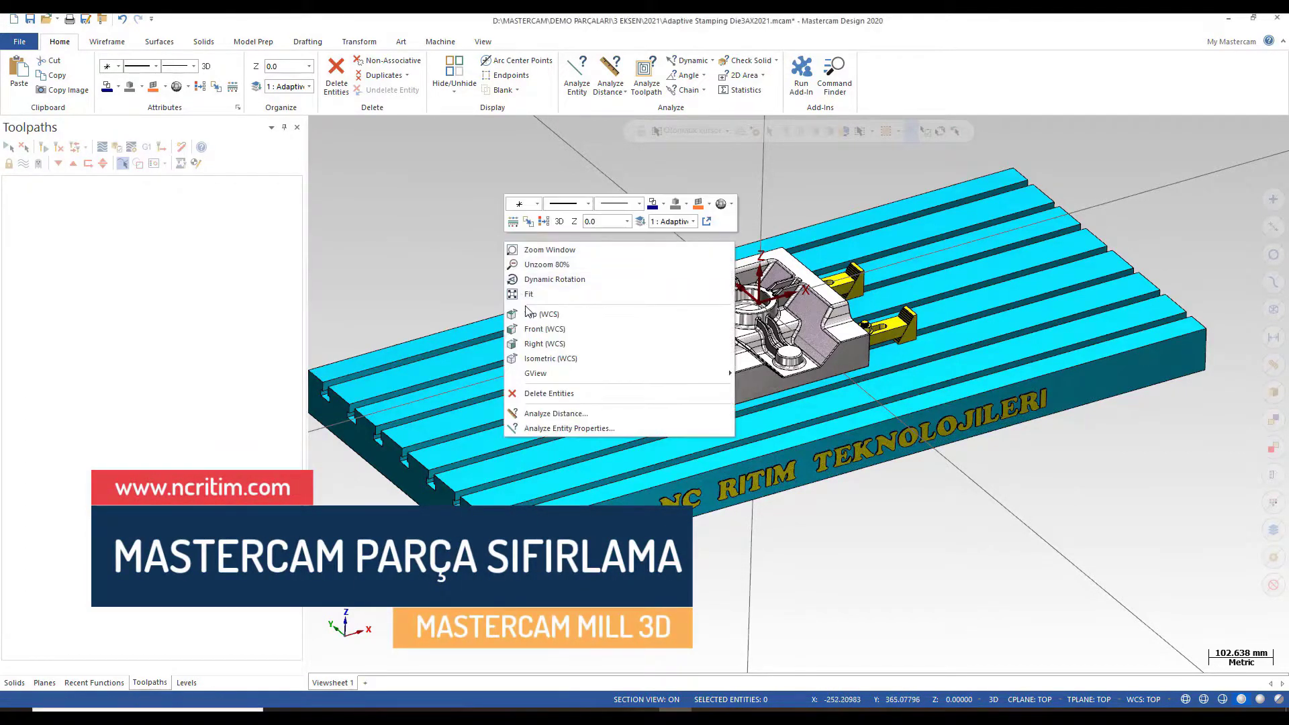
left_click(527, 309)
right_click(732, 221)
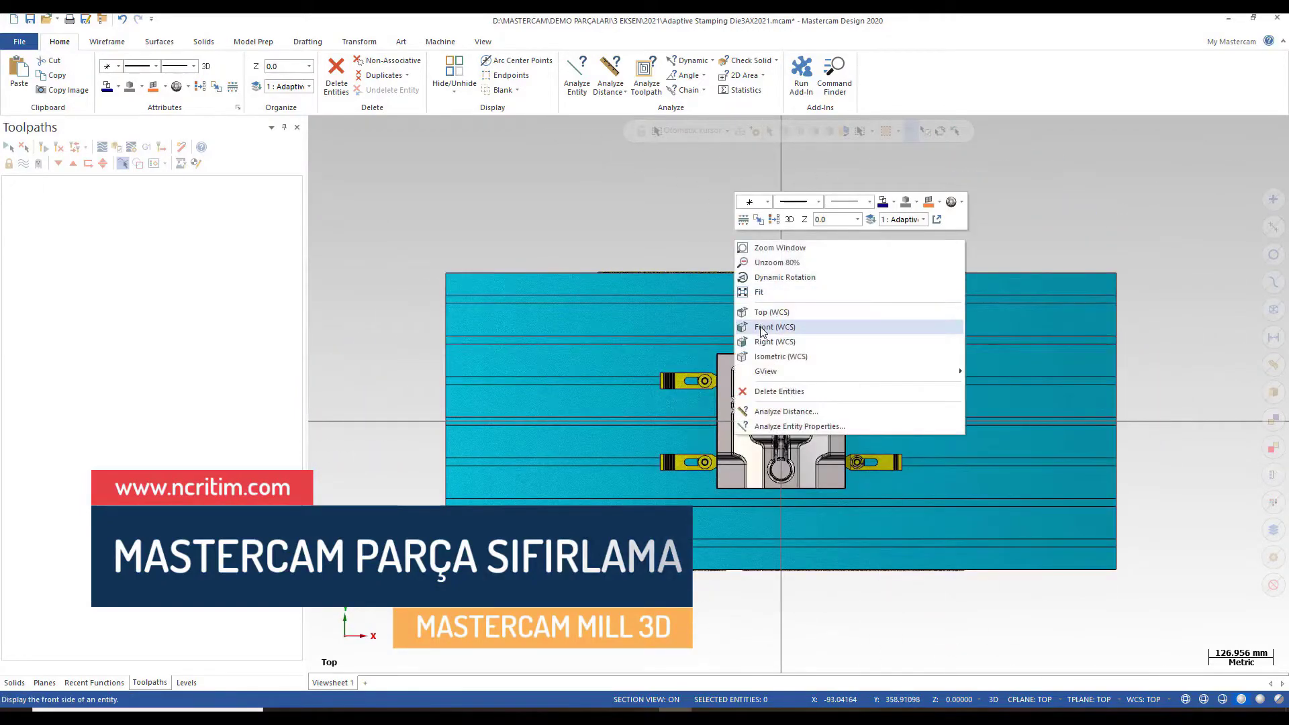
left_click(759, 326)
key("alt+2")
Orbit and zoom around the die assembly at oblique angles, then bring up the Transform tools
scroll(739, 302, "up", 4)
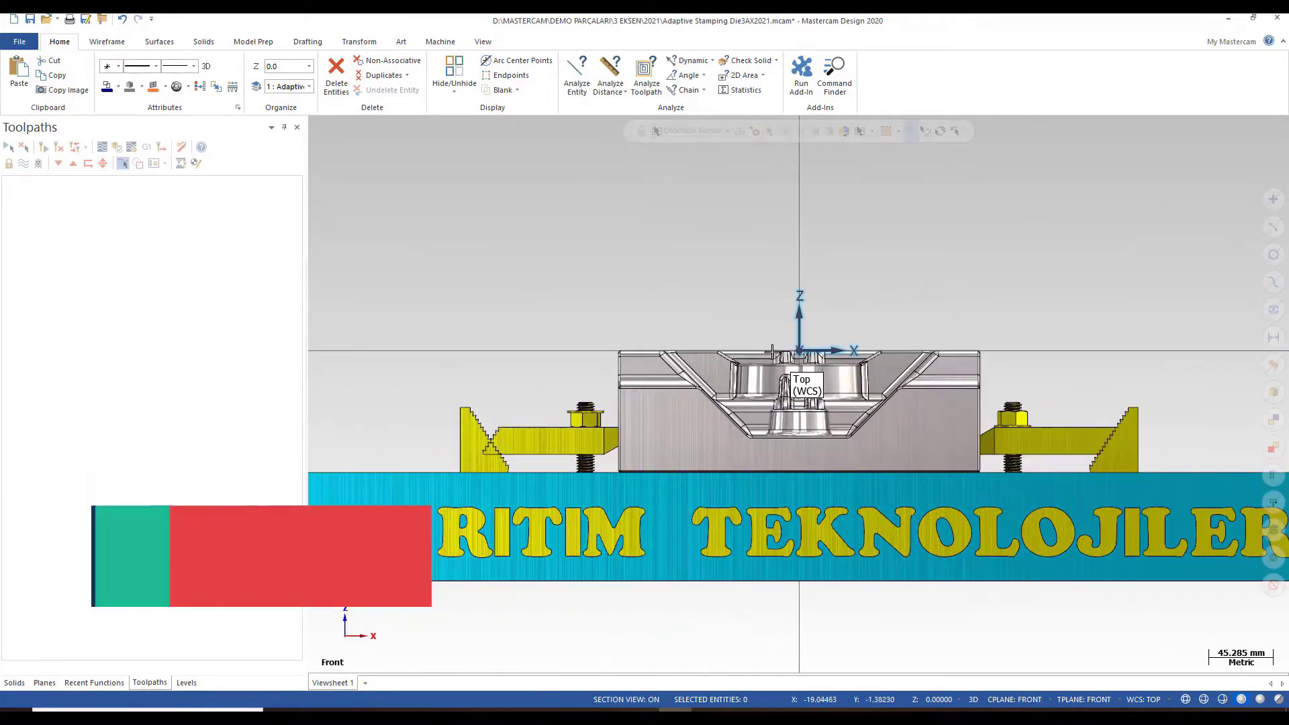
mouse_move(689, 288)
middle_mouse_down()
mouse_move(754, 303)
mouse_move(809, 295)
middle_mouse_up()
scroll(809, 296, "down", 5)
mouse_move(604, 253)
middle_mouse_down()
mouse_move(627, 239)
mouse_move(601, 253)
mouse_move(653, 294)
mouse_move(596, 262)
mouse_move(613, 262)
mouse_move(555, 253)
mouse_move(658, 272)
mouse_move(756, 268)
mouse_move(687, 192)
mouse_move(707, 207)
mouse_move(616, 236)
mouse_move(671, 279)
mouse_move(692, 268)
middle_mouse_up()
scroll(571, 268, "down", 1)
scroll(755, 268, "up", 1)
scroll(708, 229, "down", 1)
scroll(694, 265, "up", 1)
scroll(695, 265, "down", 1)
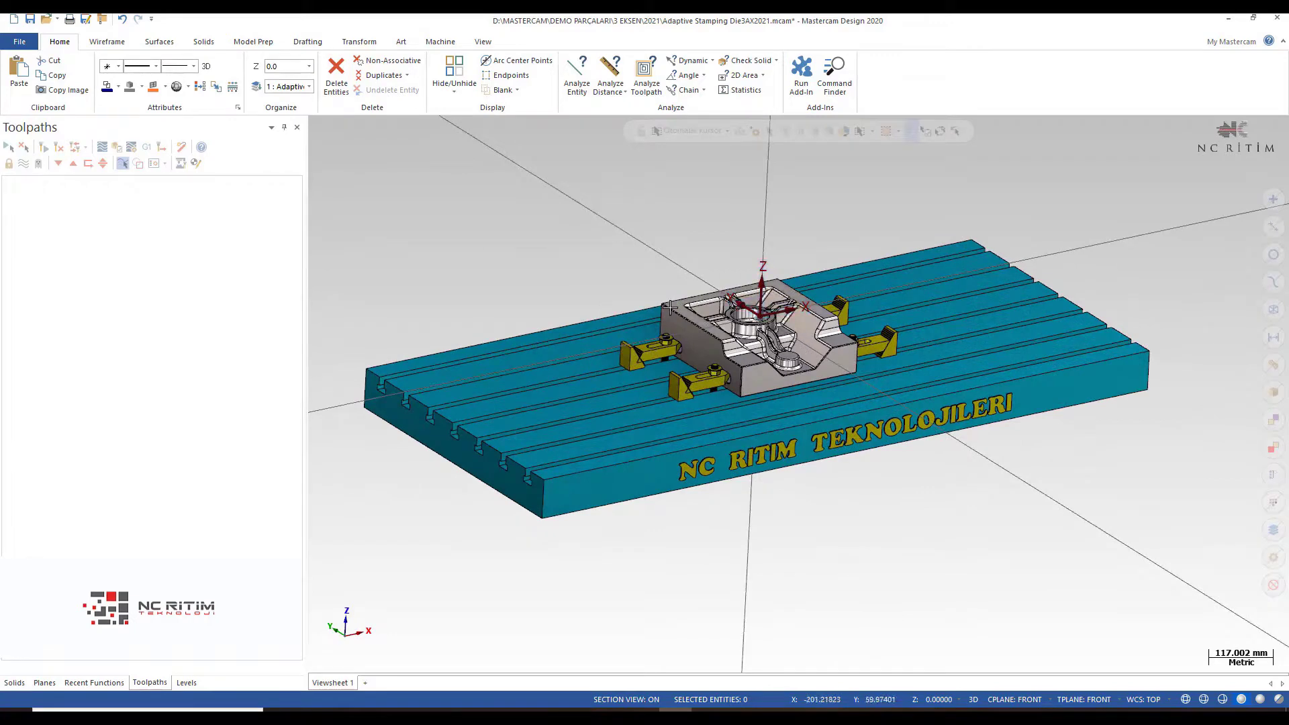
middle_click_drag(685, 231, 694, 237)
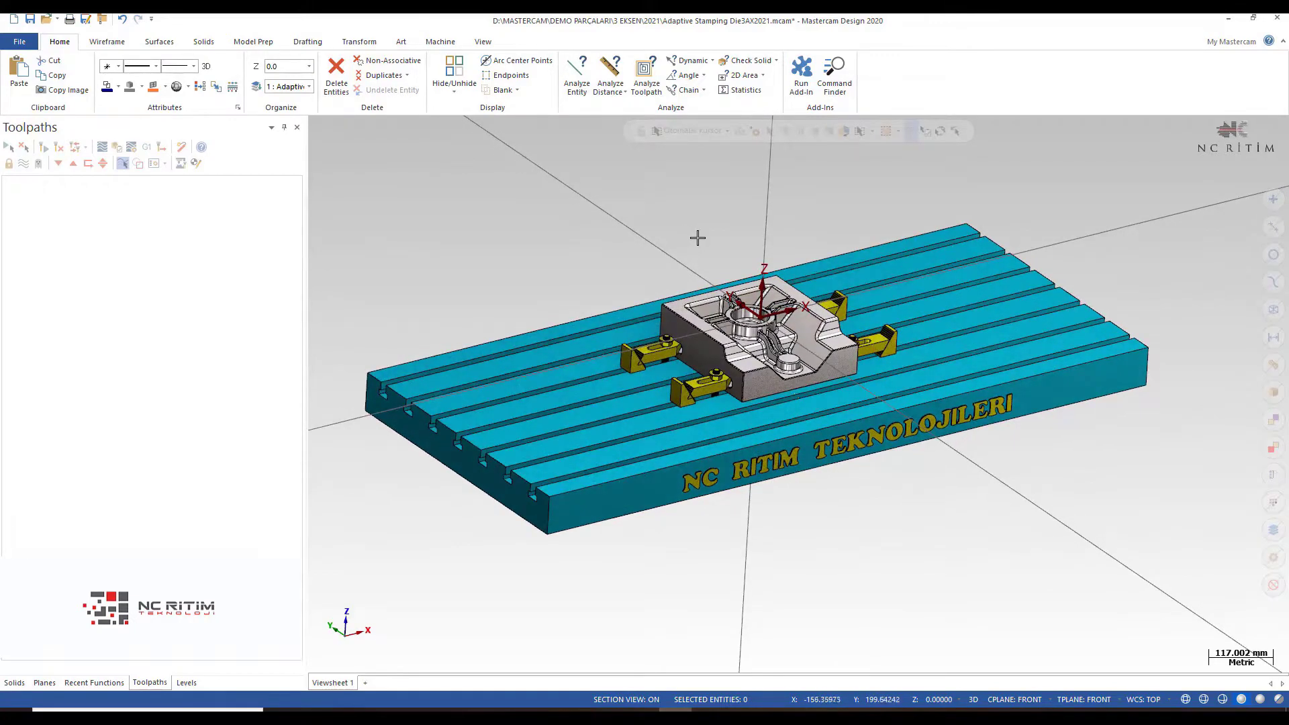
left_click(351, 45)
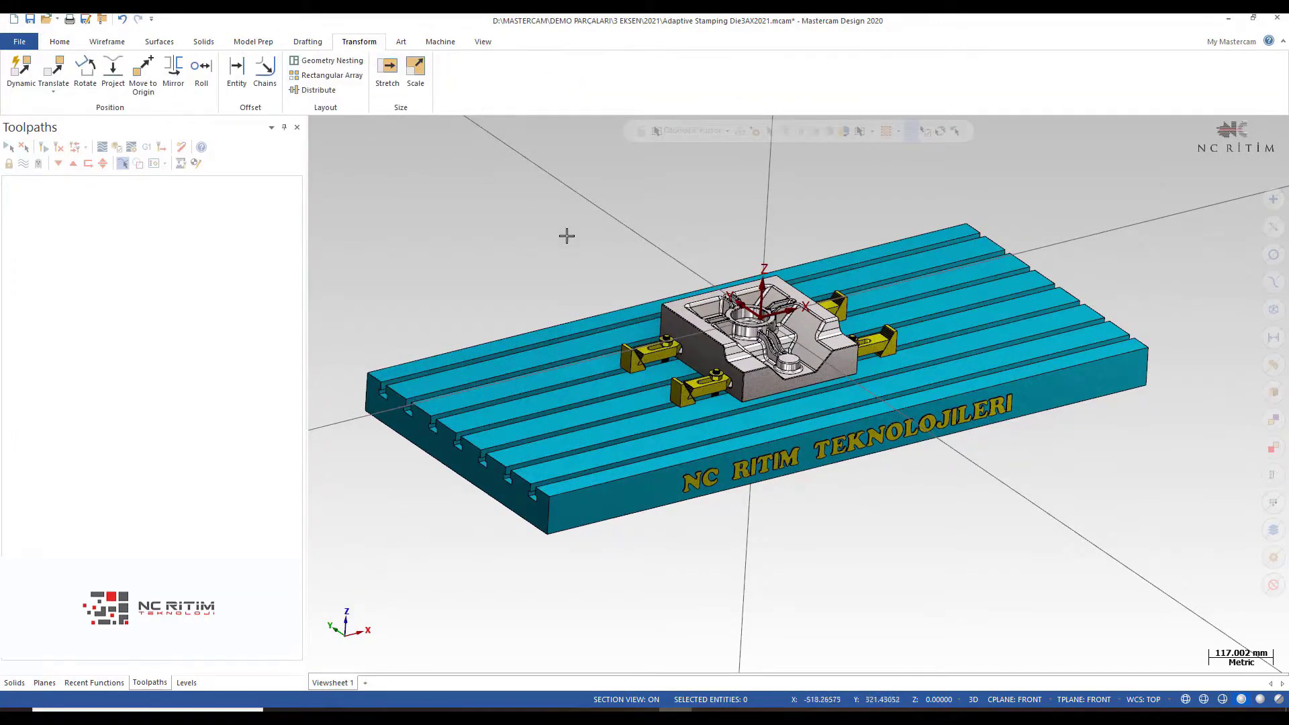
Window-select the whole die, clamps and table for a Dynamic transform, gnomon beside the table
scroll(663, 264, "down", 1)
left_click(26, 72)
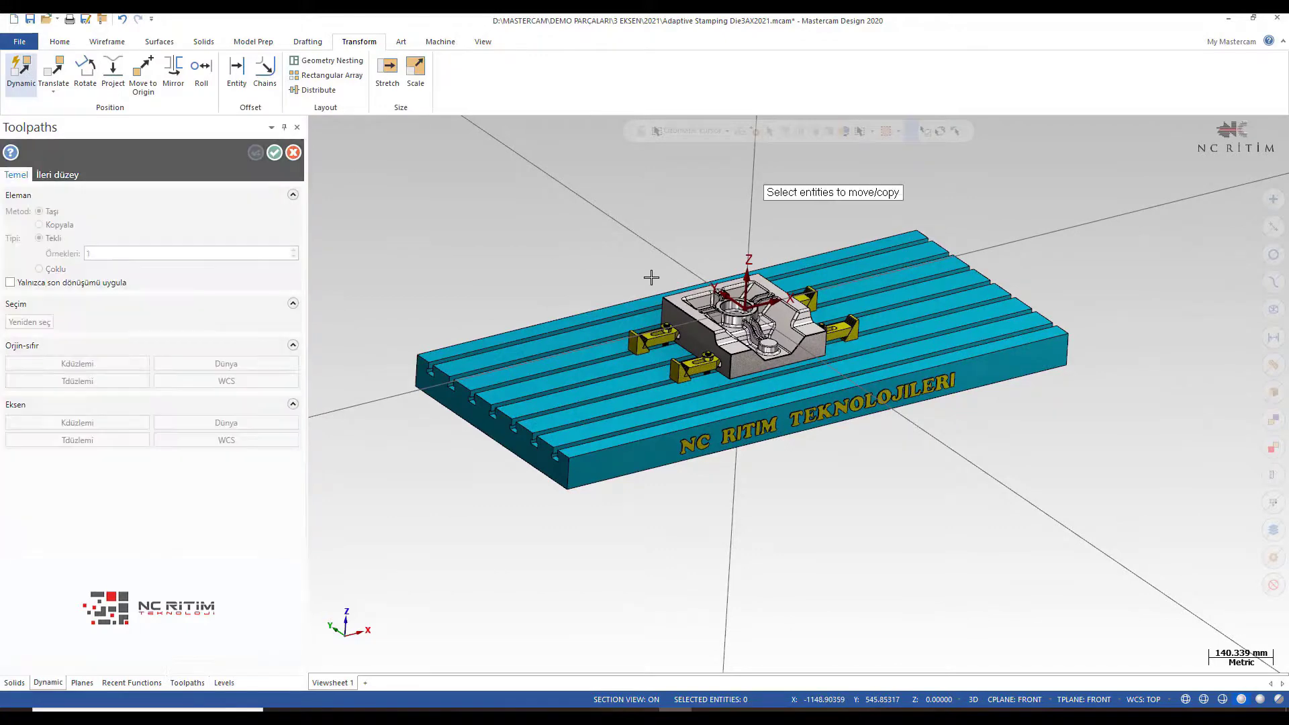
scroll(641, 303, "down", 1)
left_click_drag(403, 211, 1045, 495)
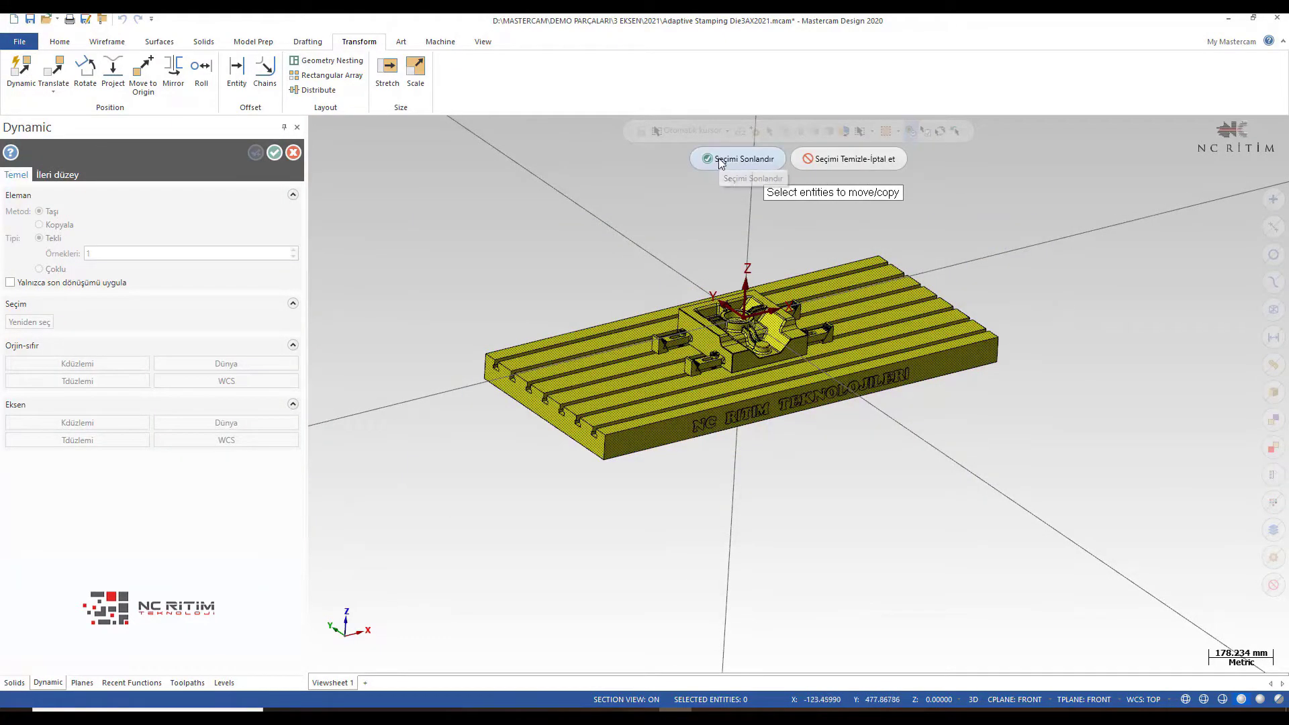
left_click(719, 161)
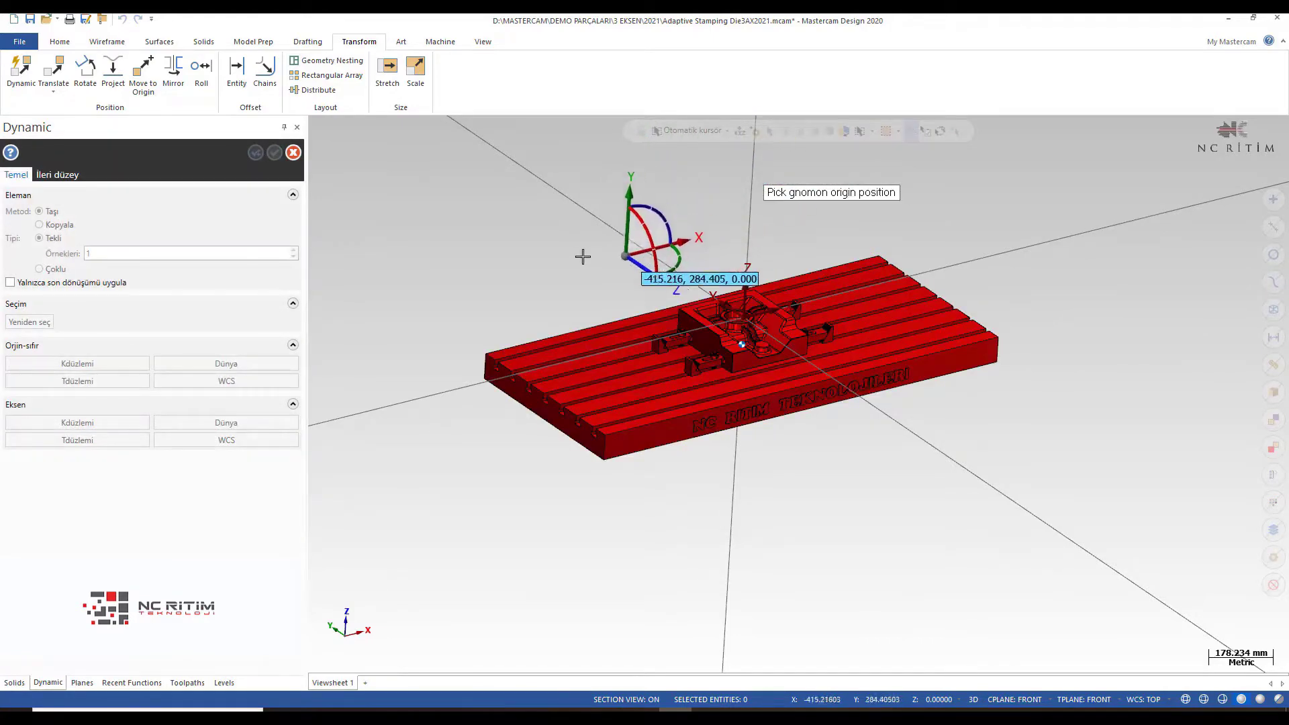
left_click(556, 262)
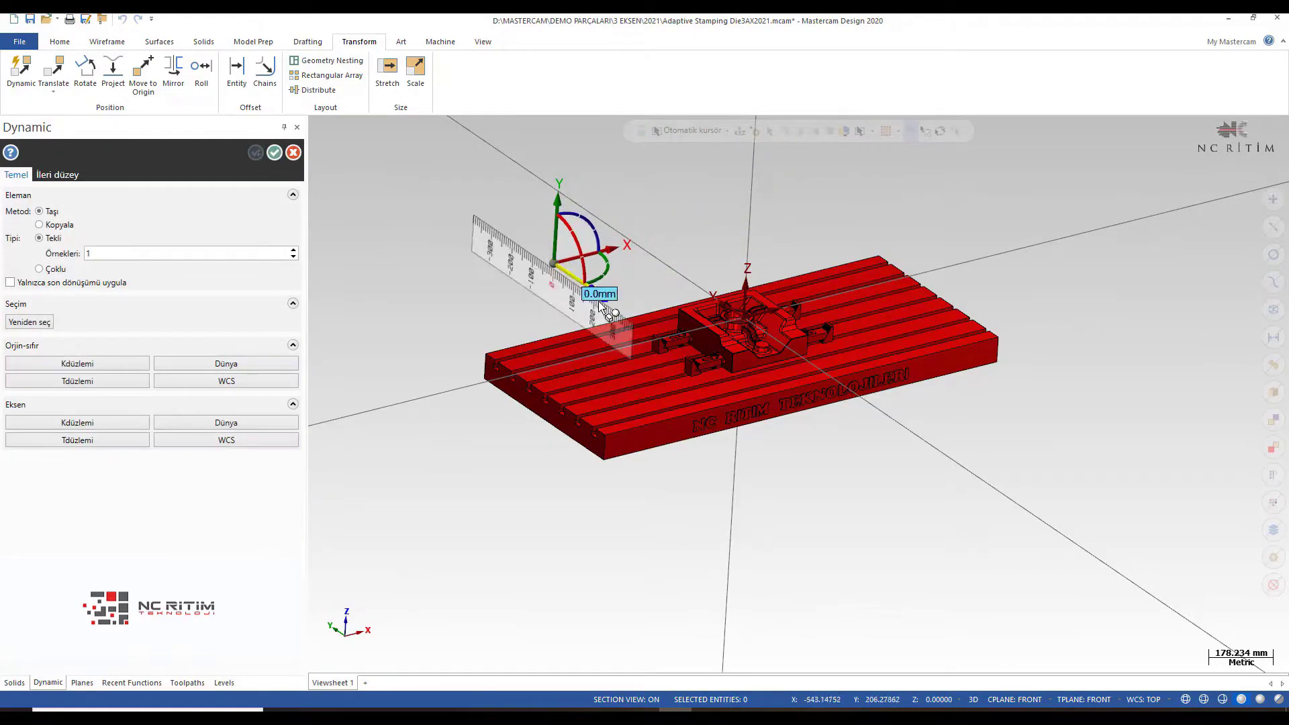
Rotate the assembly, shift it along Y, rotate it again, and accept the move
left_click(603, 247)
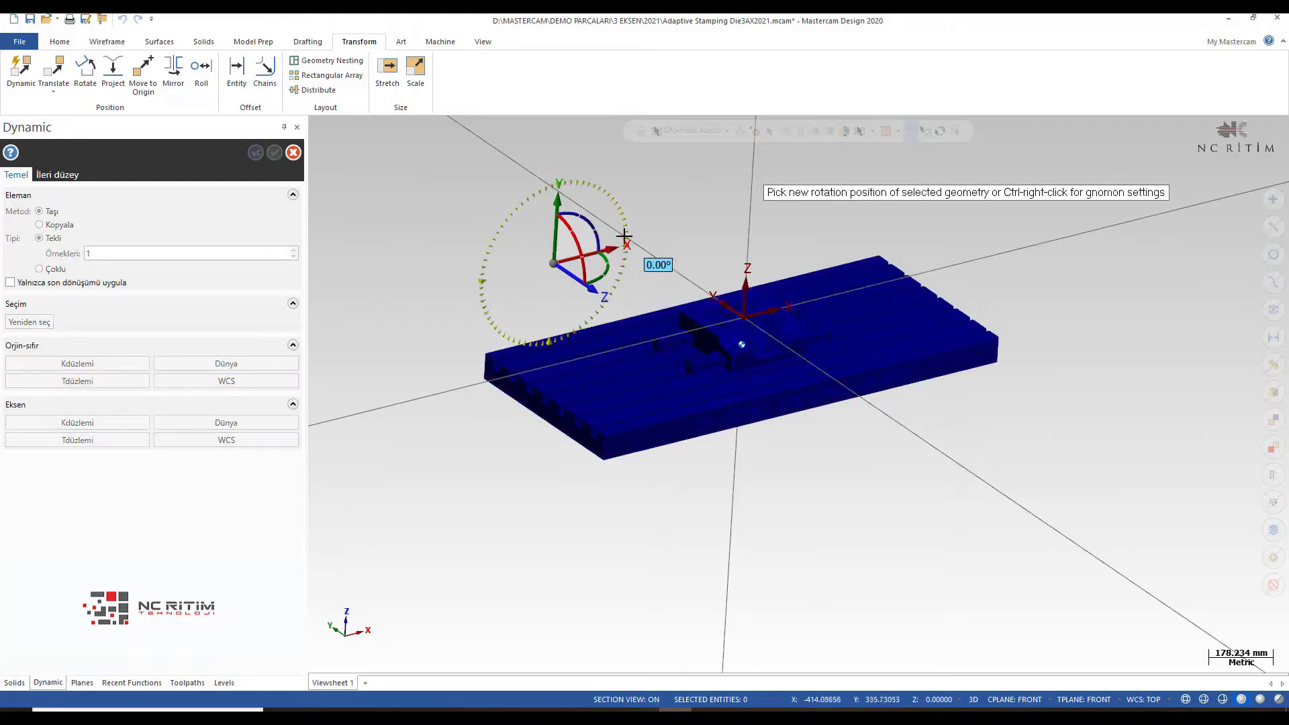
left_click(578, 205)
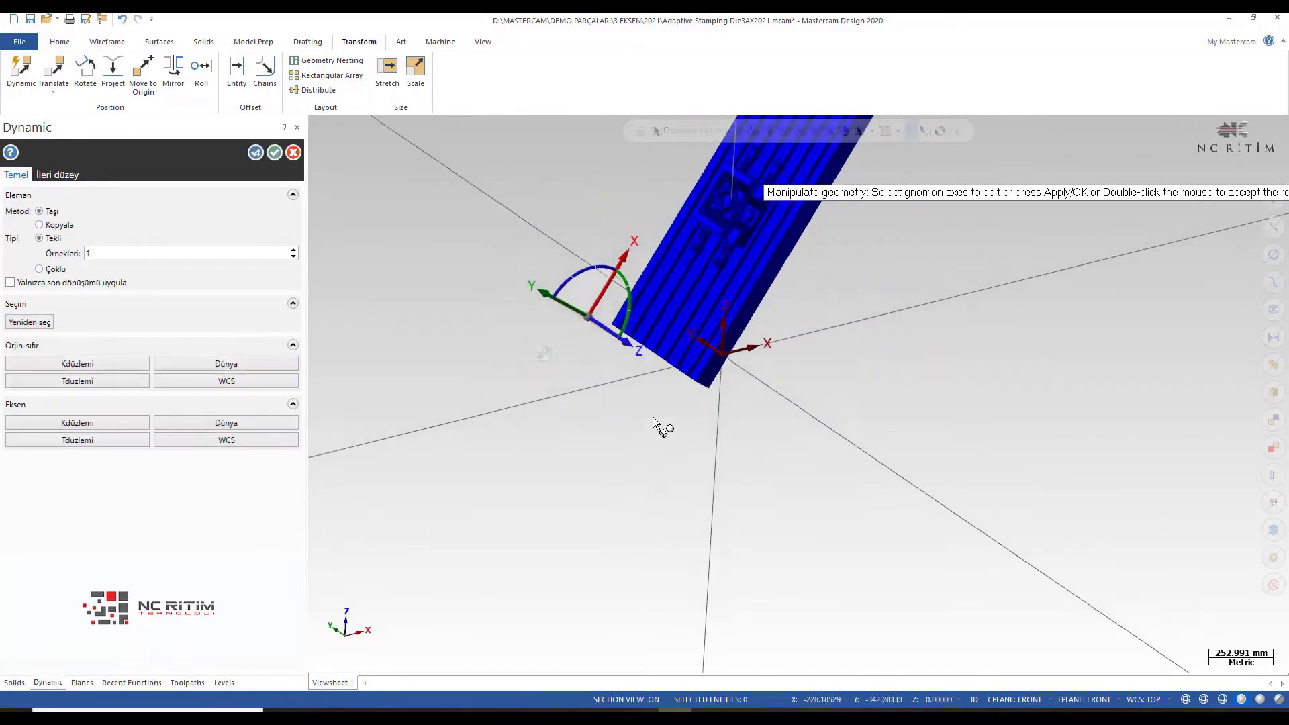
left_click(576, 315)
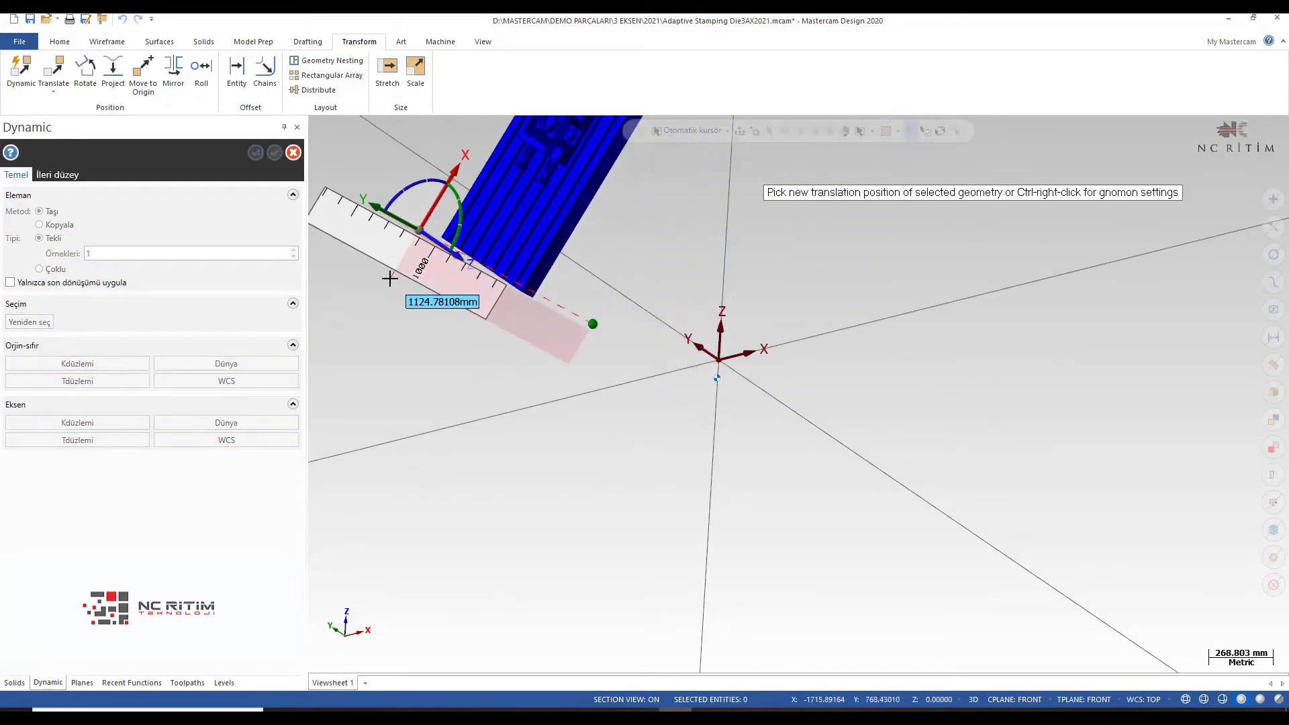
left_click(406, 226)
left_click(456, 199)
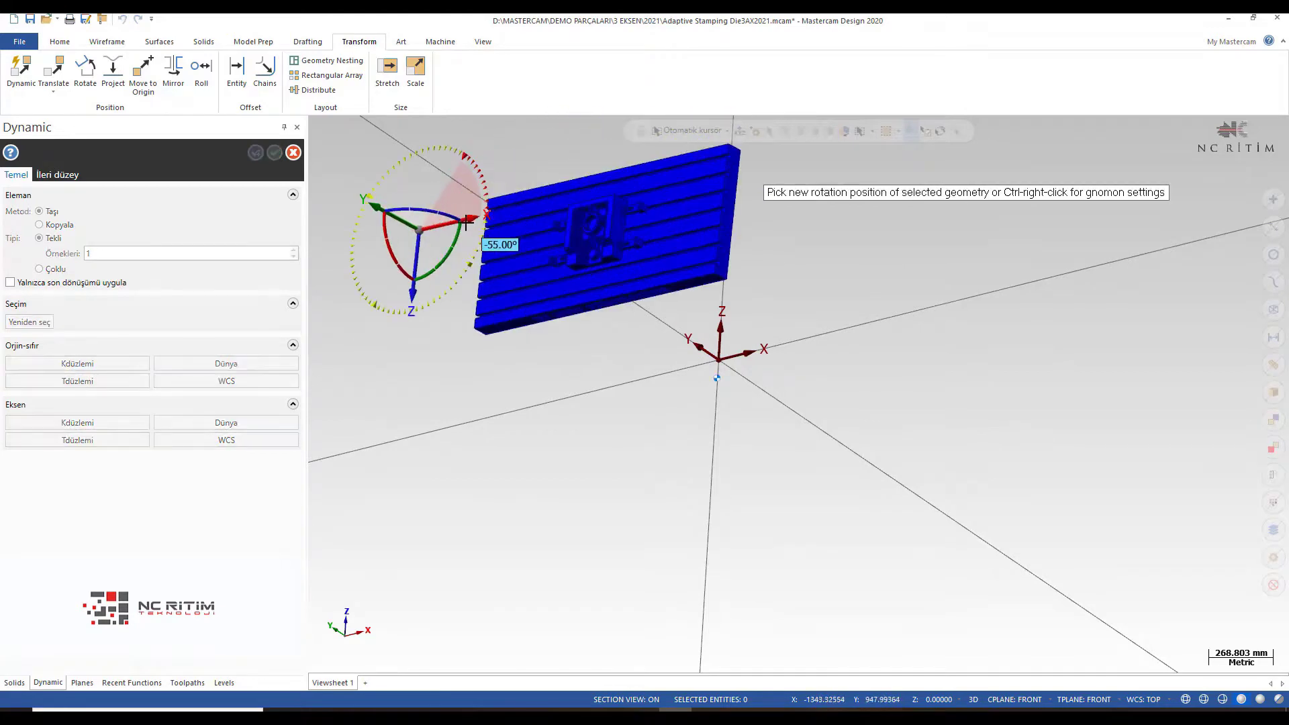
left_click(473, 232)
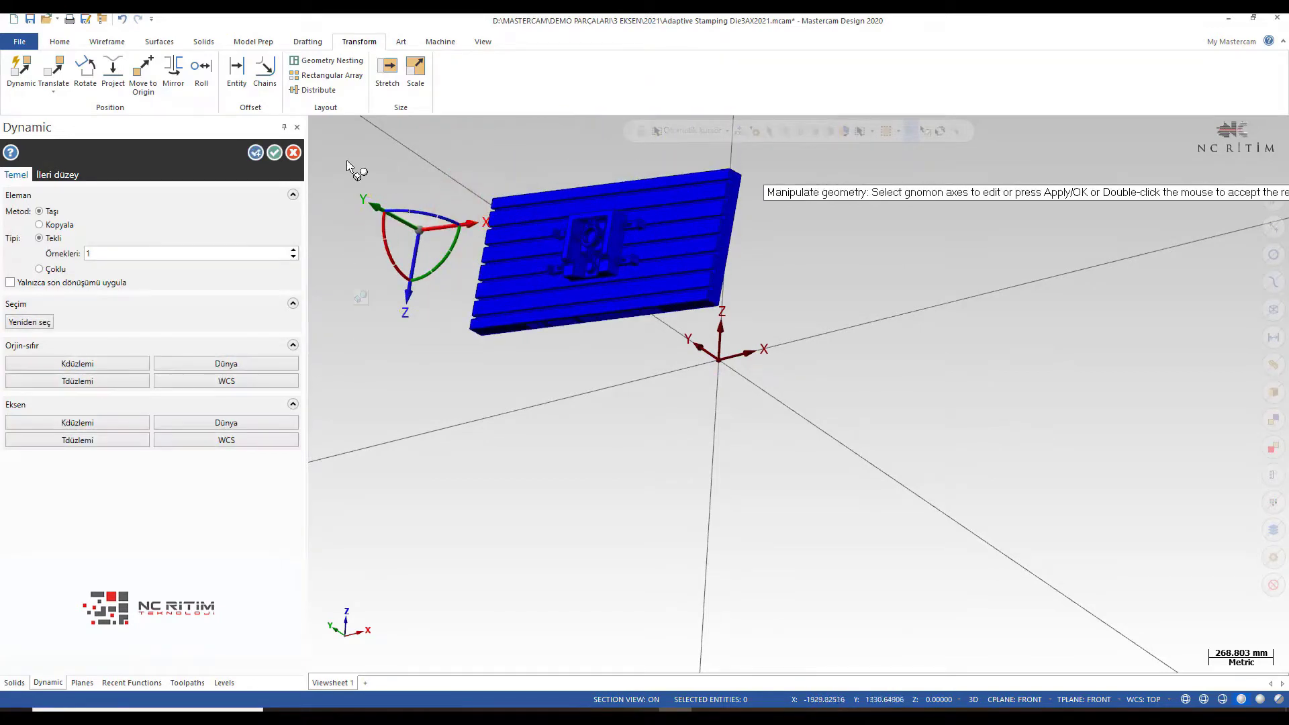
double_click(641, 365)
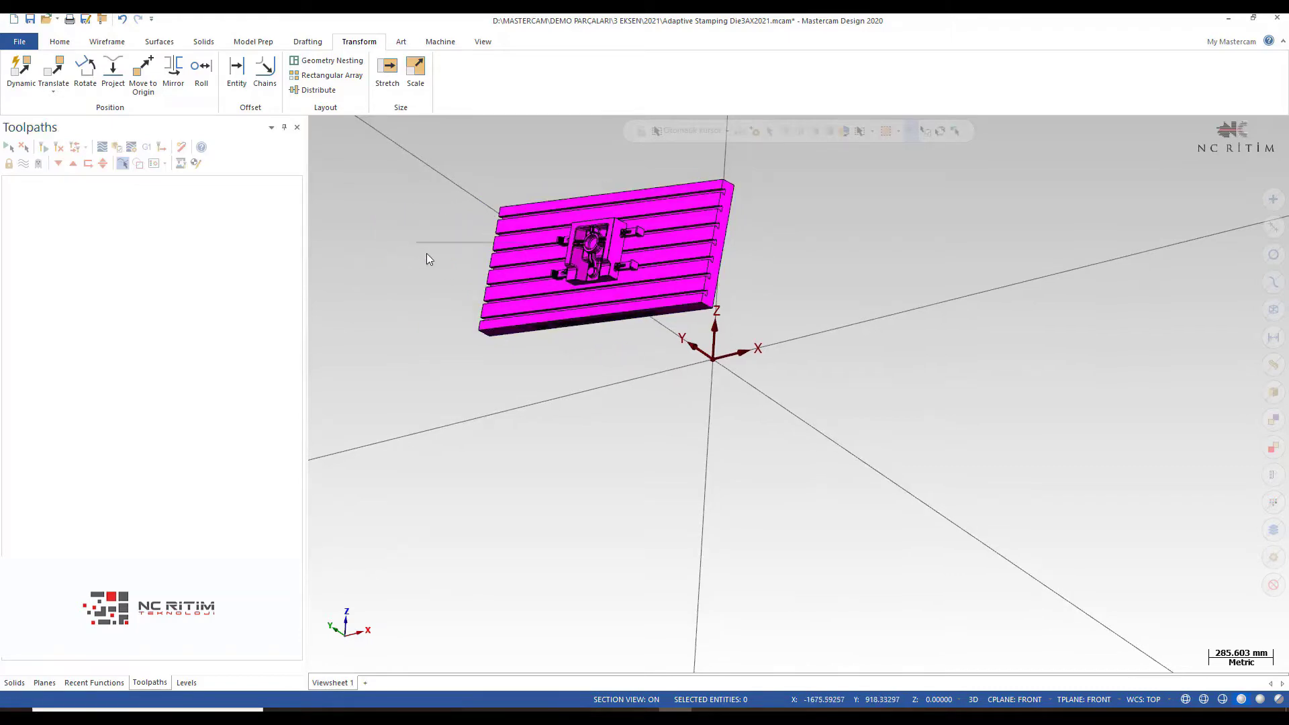
Orbit out to see the whole fixture and bring up the Model Prep tools
right_click(428, 255)
mouse_move(451, 240)
middle_mouse_down()
mouse_move(692, 283)
mouse_move(604, 323)
middle_mouse_up()
scroll(603, 323, "up", 2)
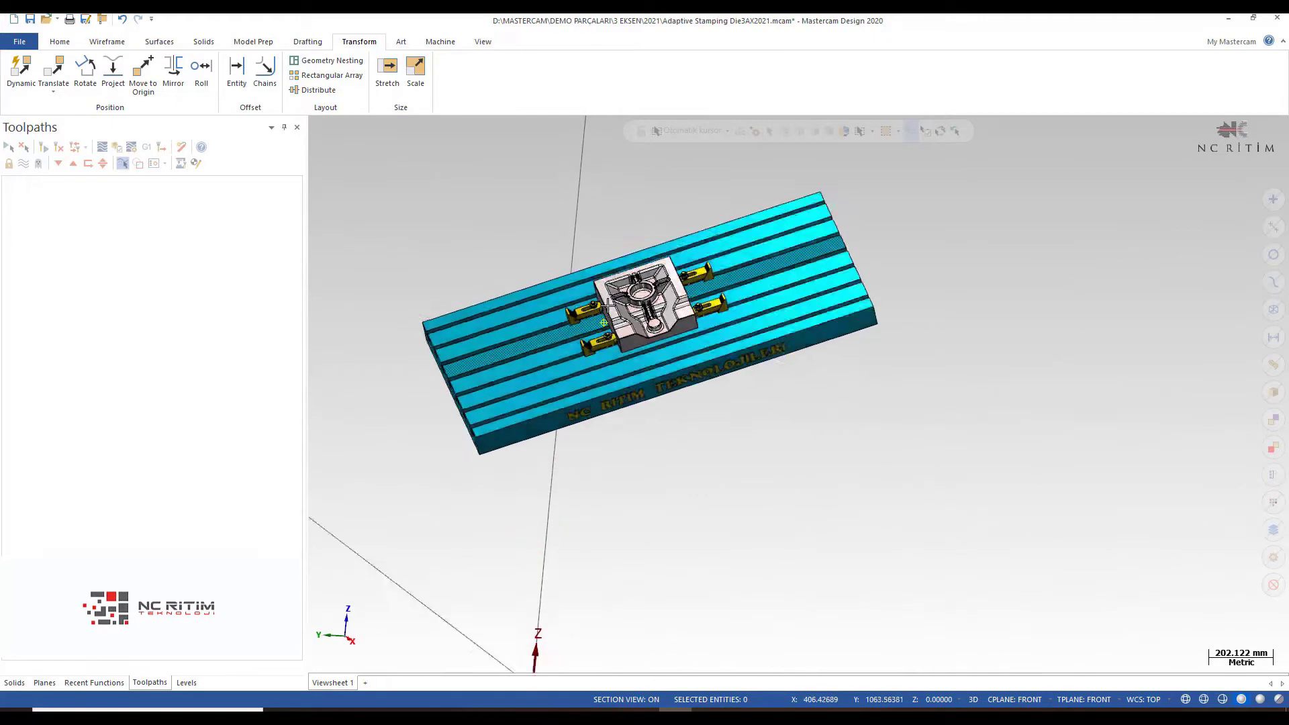
scroll(603, 323, "up", 2)
scroll(604, 323, "up", 2)
scroll(603, 323, "up", 1)
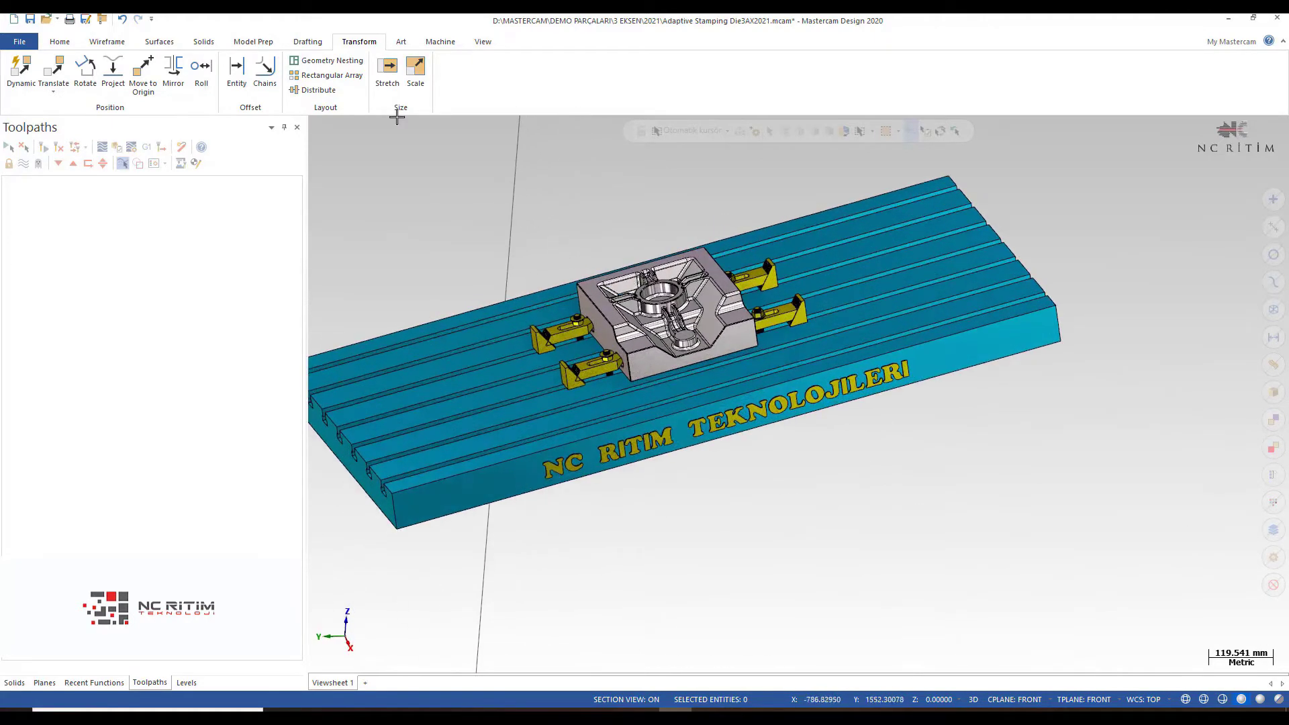
left_click(248, 44)
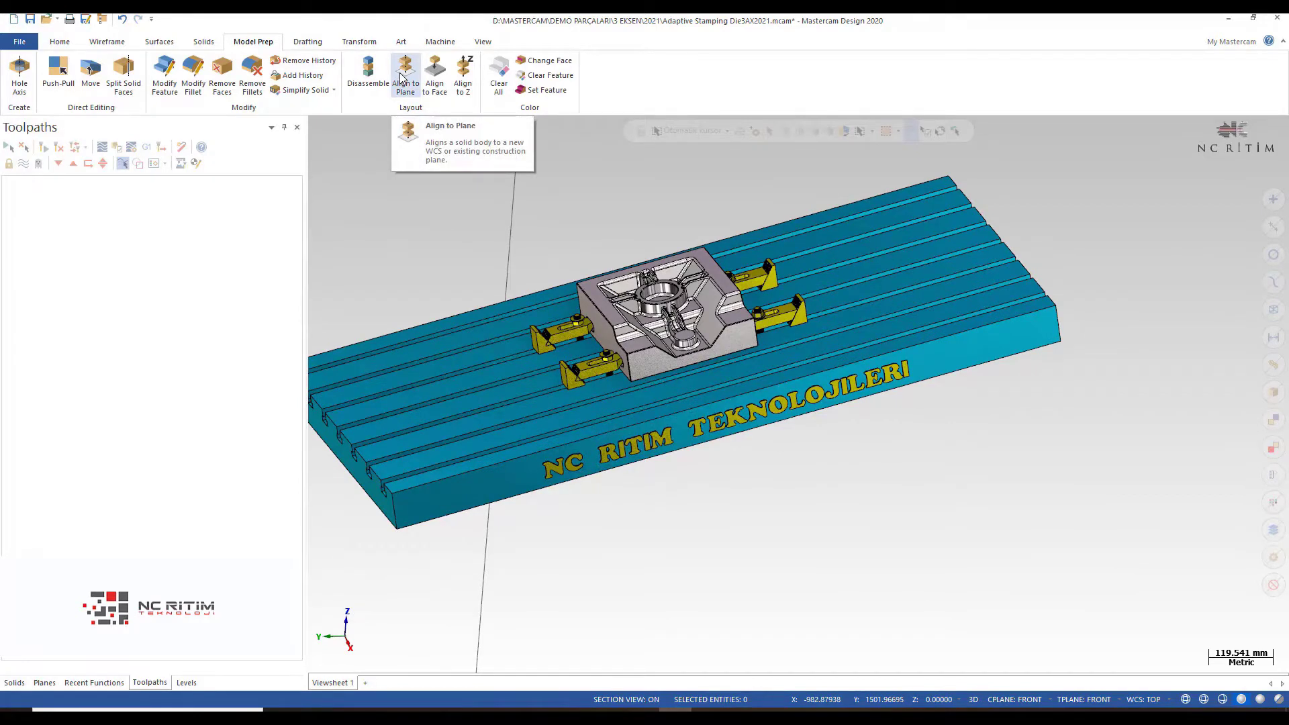
Save the AutoCursor settings, Perpendicular and Nearest off, to the configuration file
left_click(756, 130)
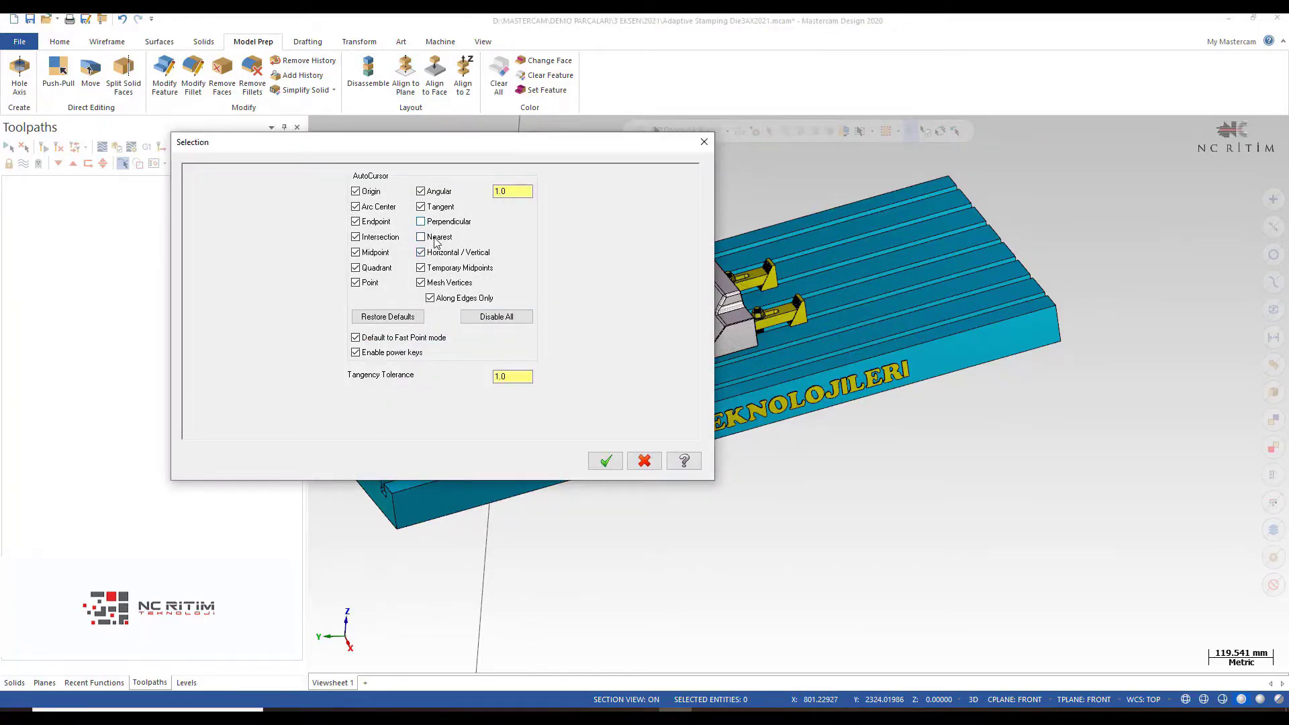
left_click(605, 461)
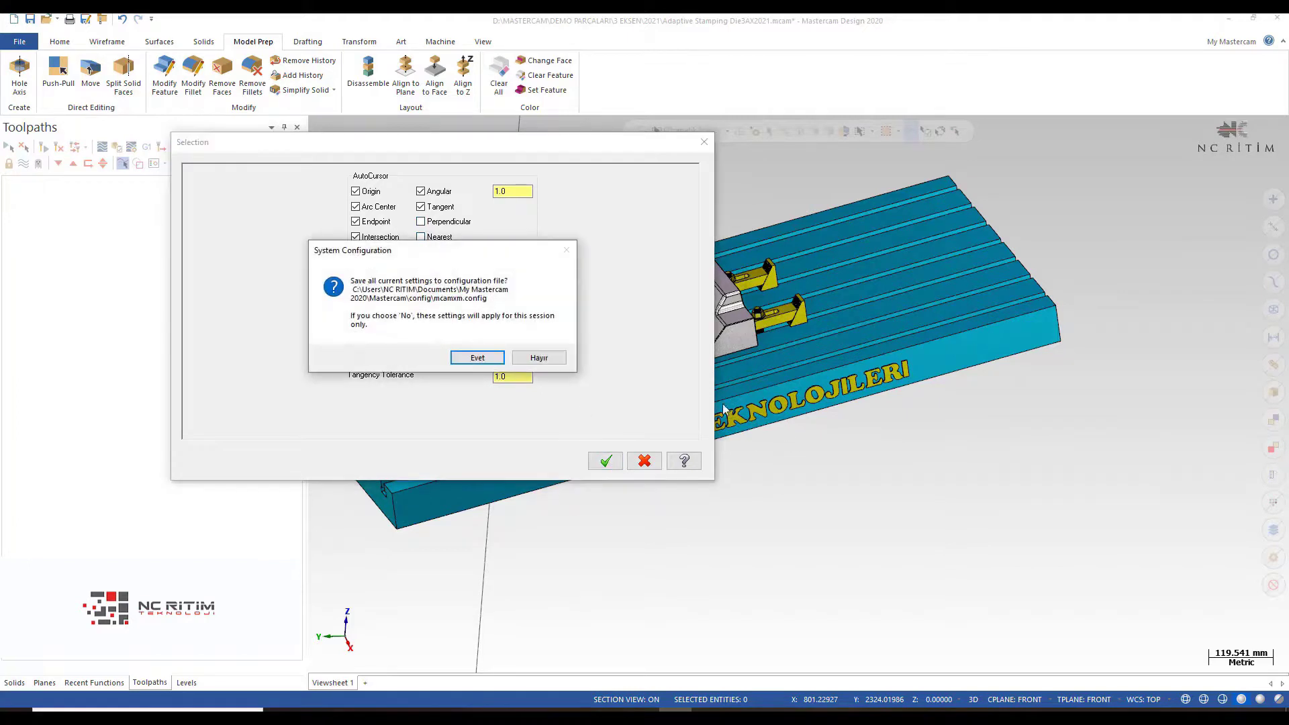
left_click(488, 359)
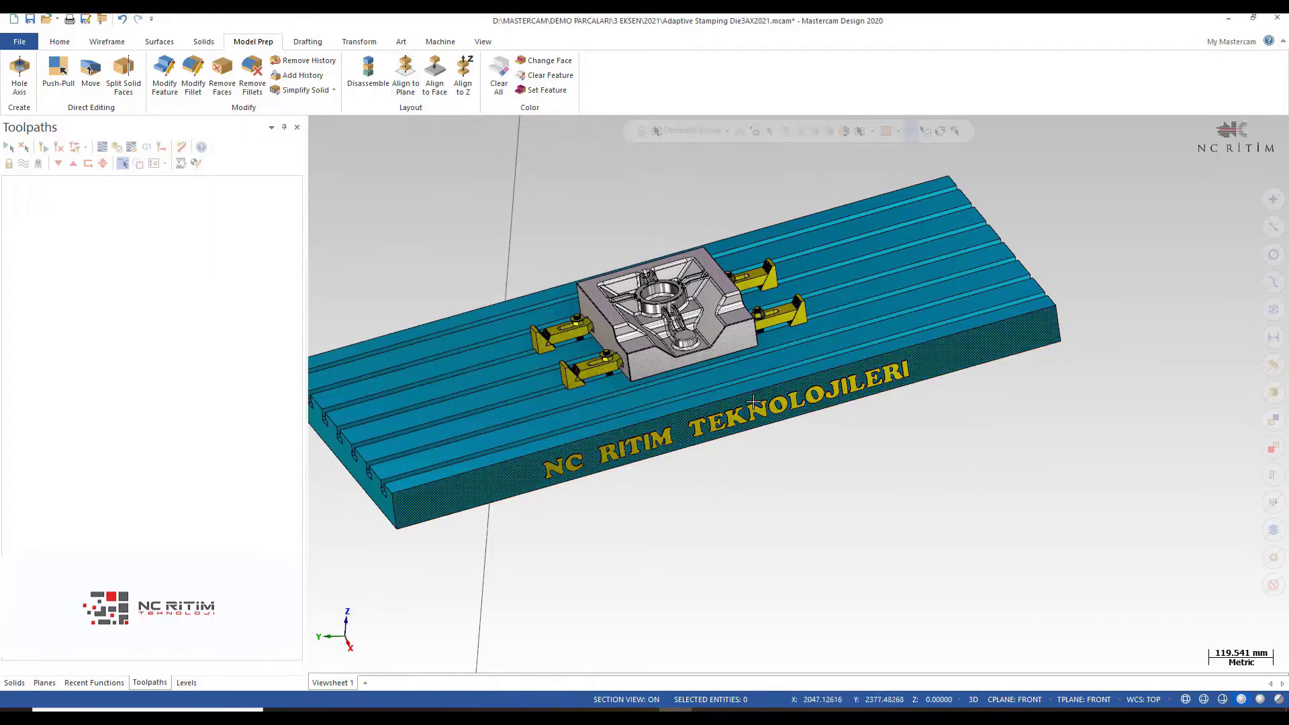
Start Align To Plane with a new 'Top NEW' WCS and pick the die's top face
left_click(411, 94)
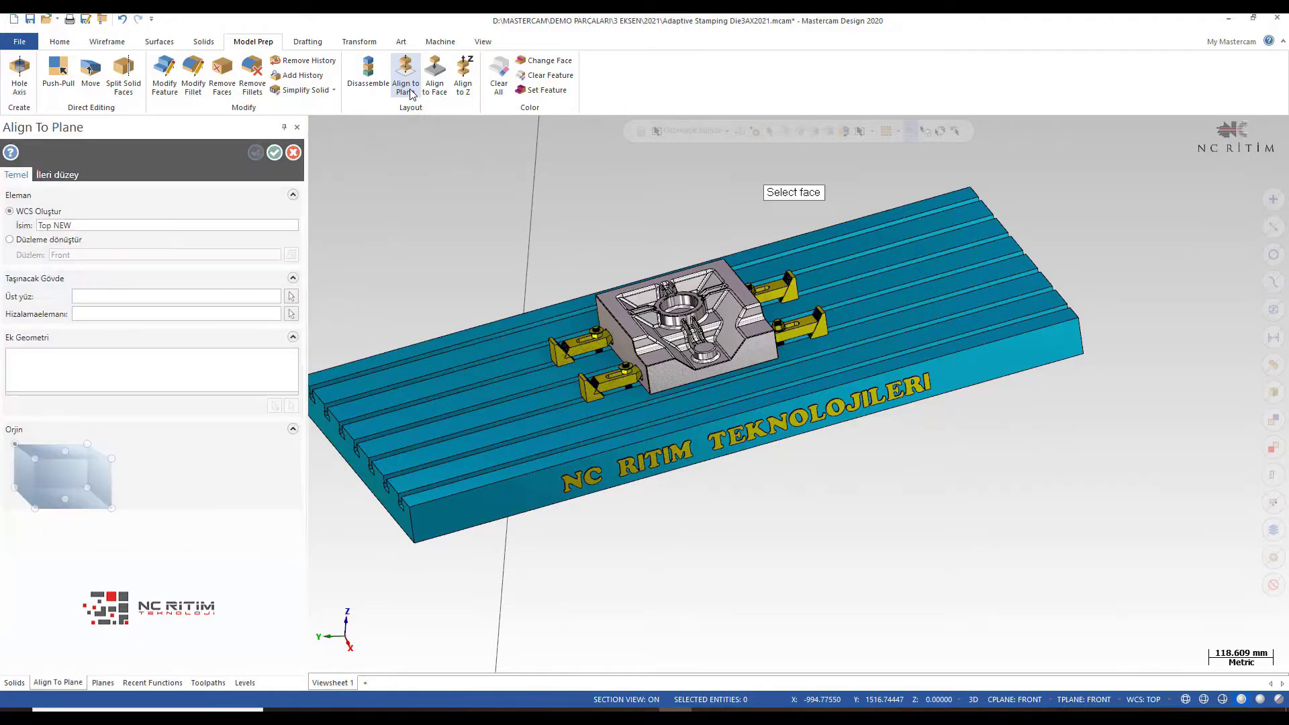
scroll(628, 254, "up", 3)
scroll(787, 276, "down", 2)
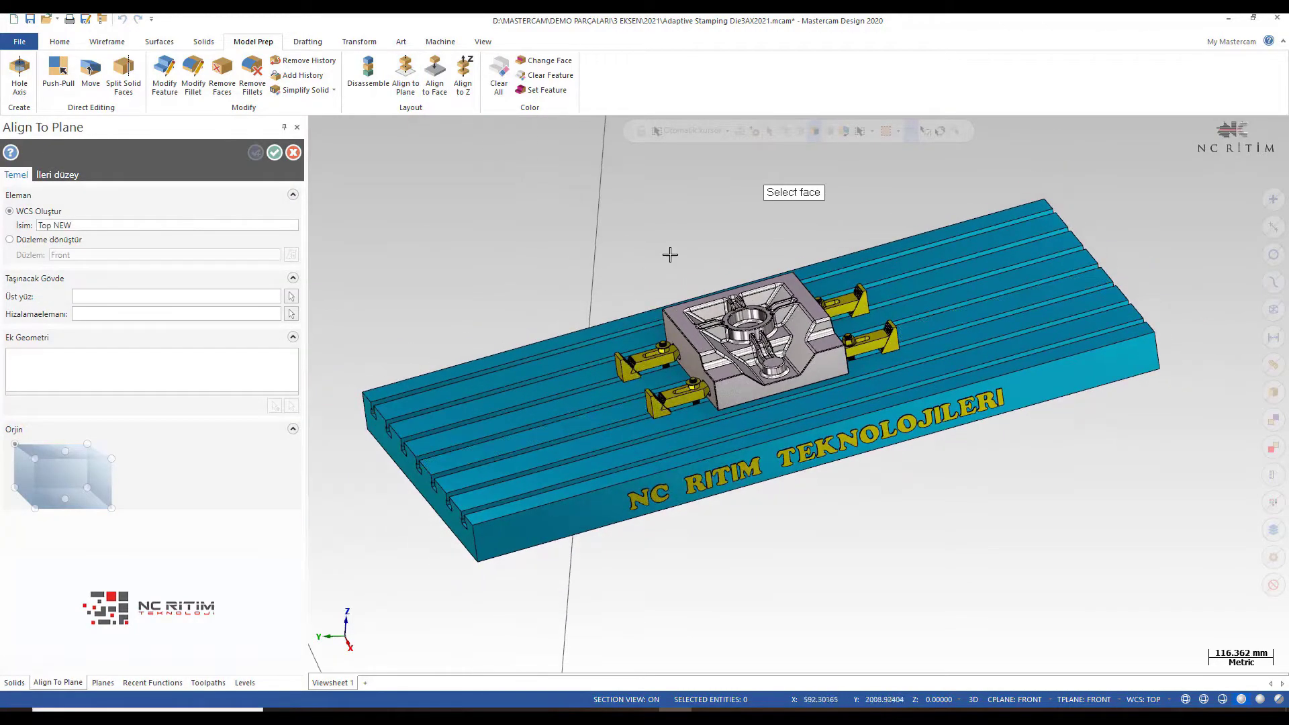
scroll(694, 233, "up", 1)
scroll(705, 273, "up", 1)
scroll(705, 285, "up", 2)
scroll(685, 296, "up", 2)
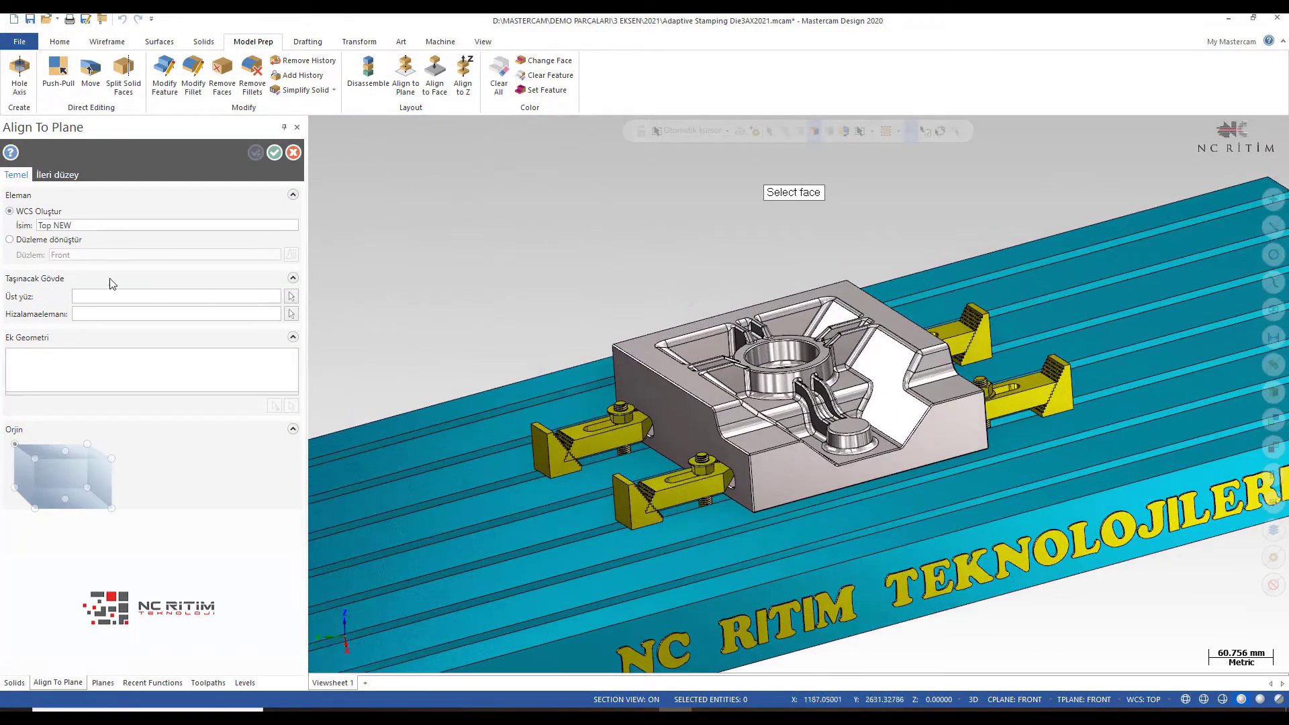
scroll(619, 346, "up", 1)
scroll(645, 356, "up", 1)
scroll(654, 362, "up", 1)
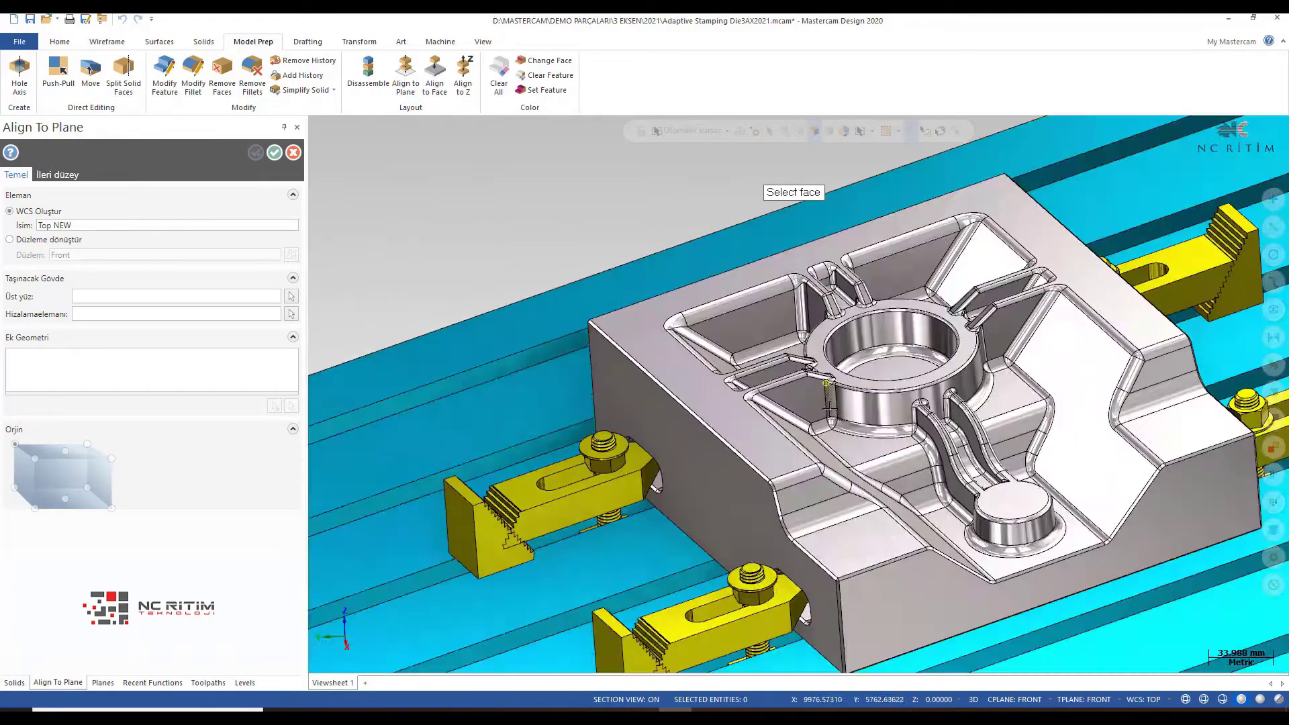
middle_click_drag(678, 362, 879, 360)
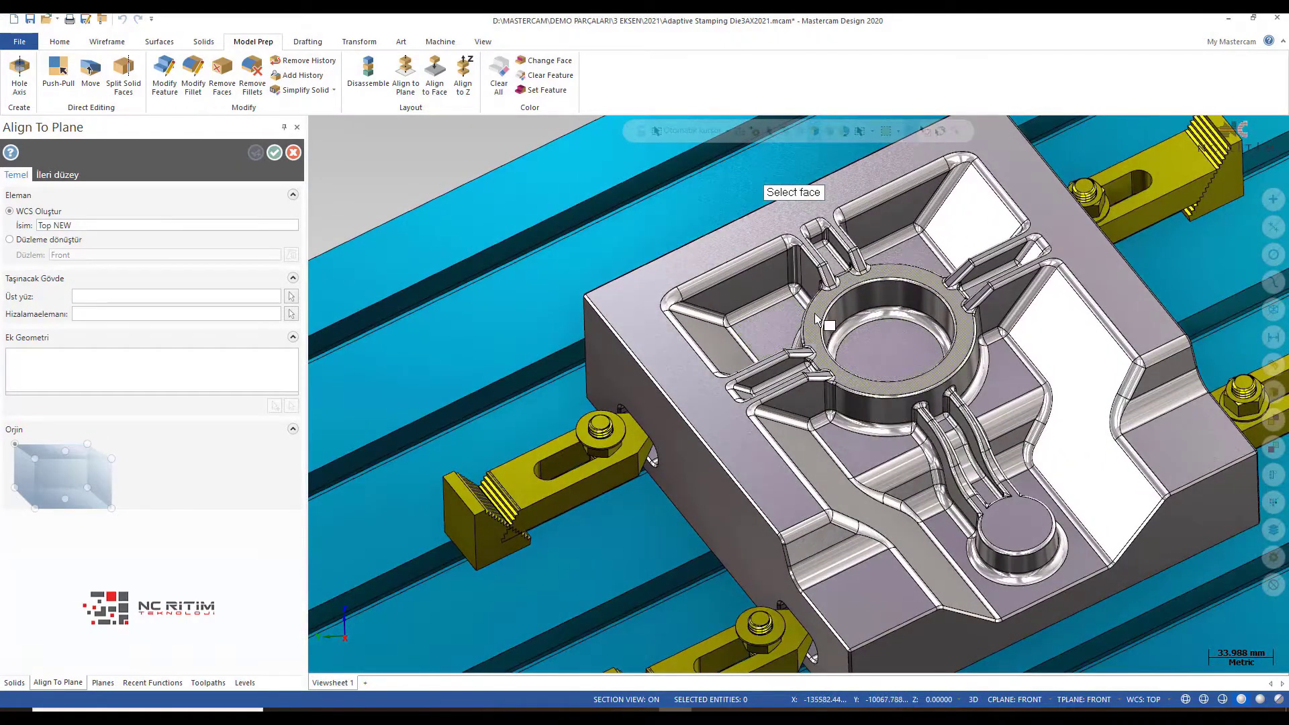
middle_click_drag(659, 293, 644, 290)
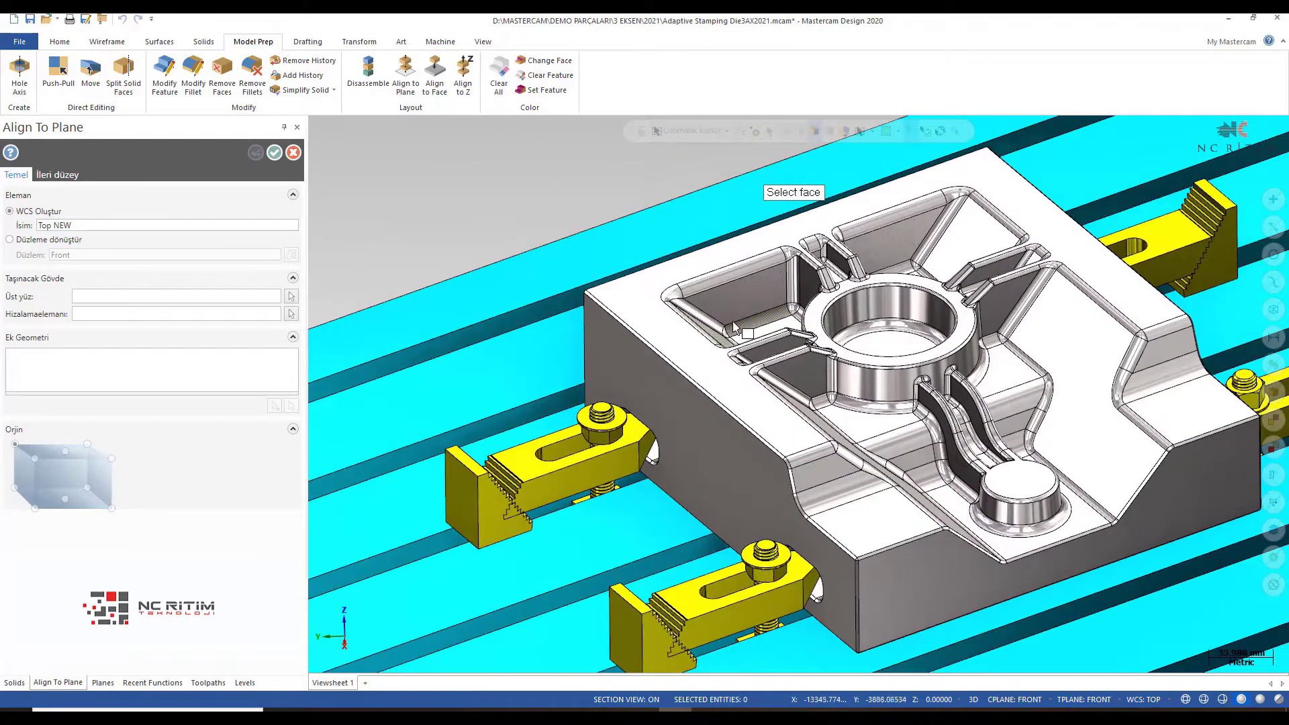
left_click(645, 290)
Pick the die's top edge as the alignment direction
scroll(645, 290, "down", 3)
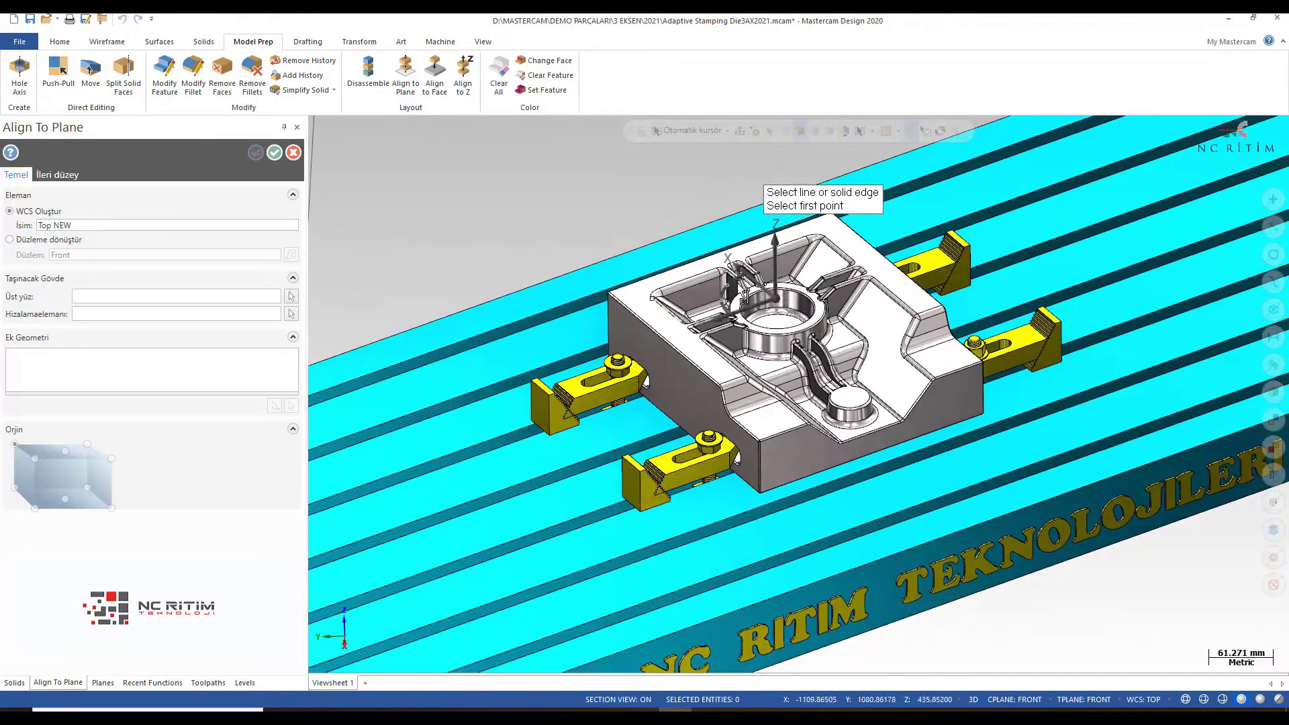
mouse_move(786, 264)
middle_mouse_down()
mouse_move(658, 222)
mouse_move(679, 207)
mouse_move(530, 315)
middle_mouse_up()
scroll(846, 208, "up", 2)
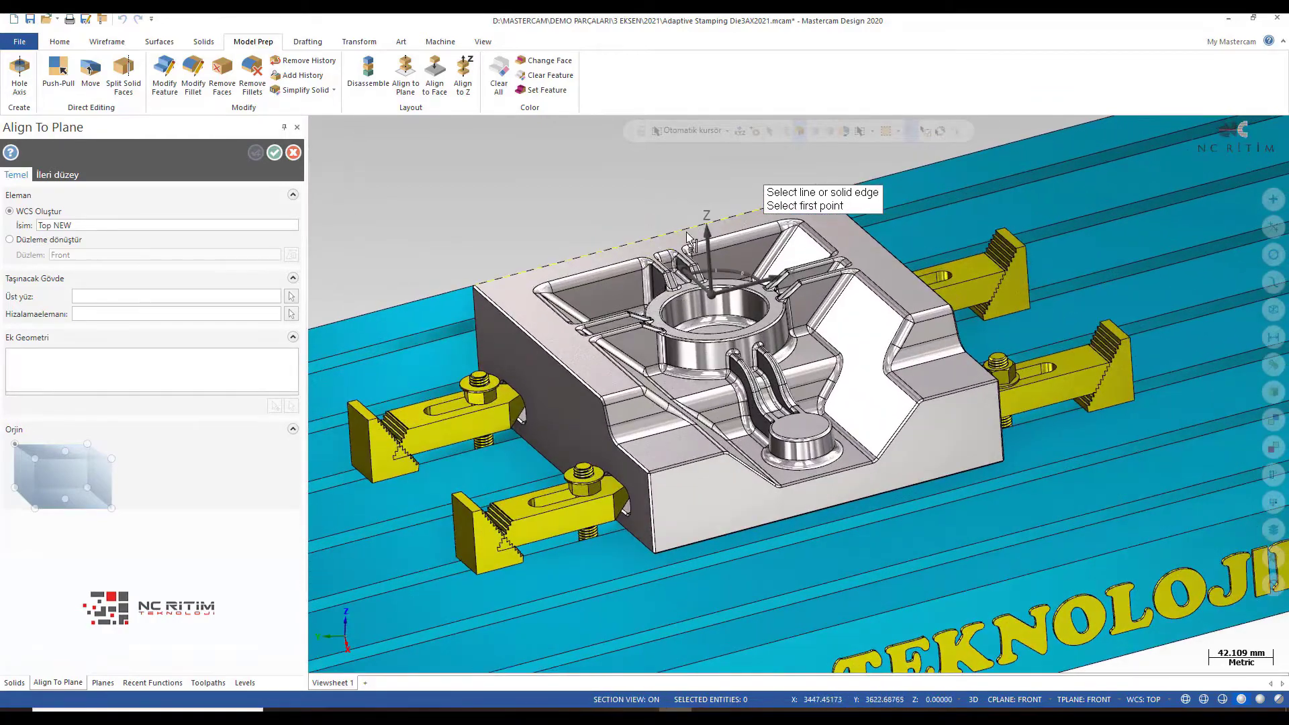
scroll(383, 282, "down", 2)
scroll(537, 268, "up", 2)
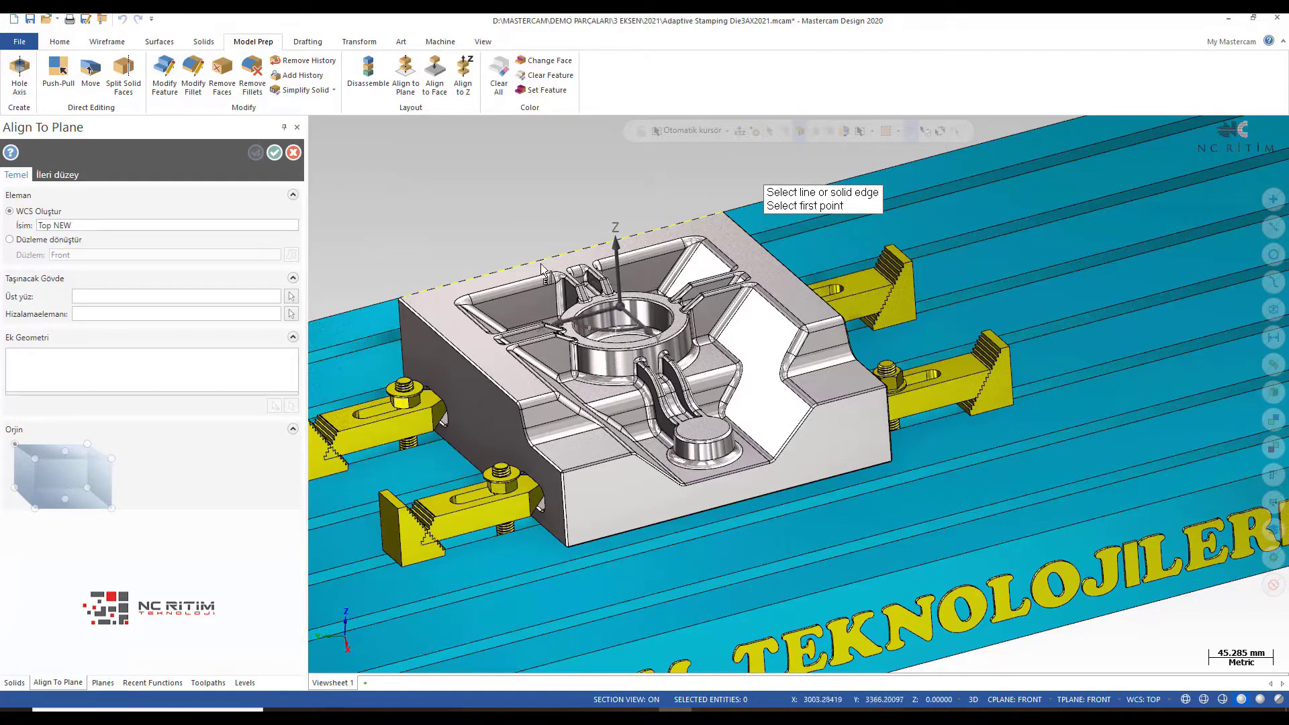
left_click(658, 230)
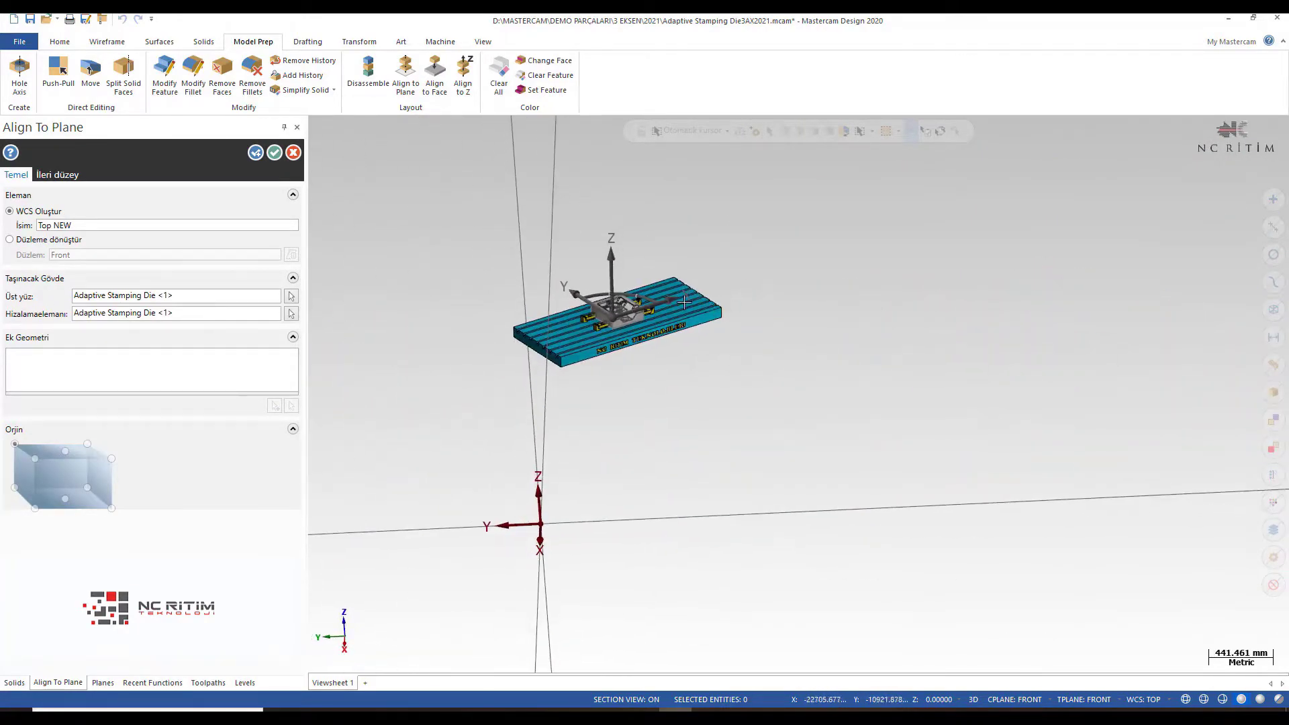
Set Align To Plane to transform the die onto the Top plane
left_click(10, 240)
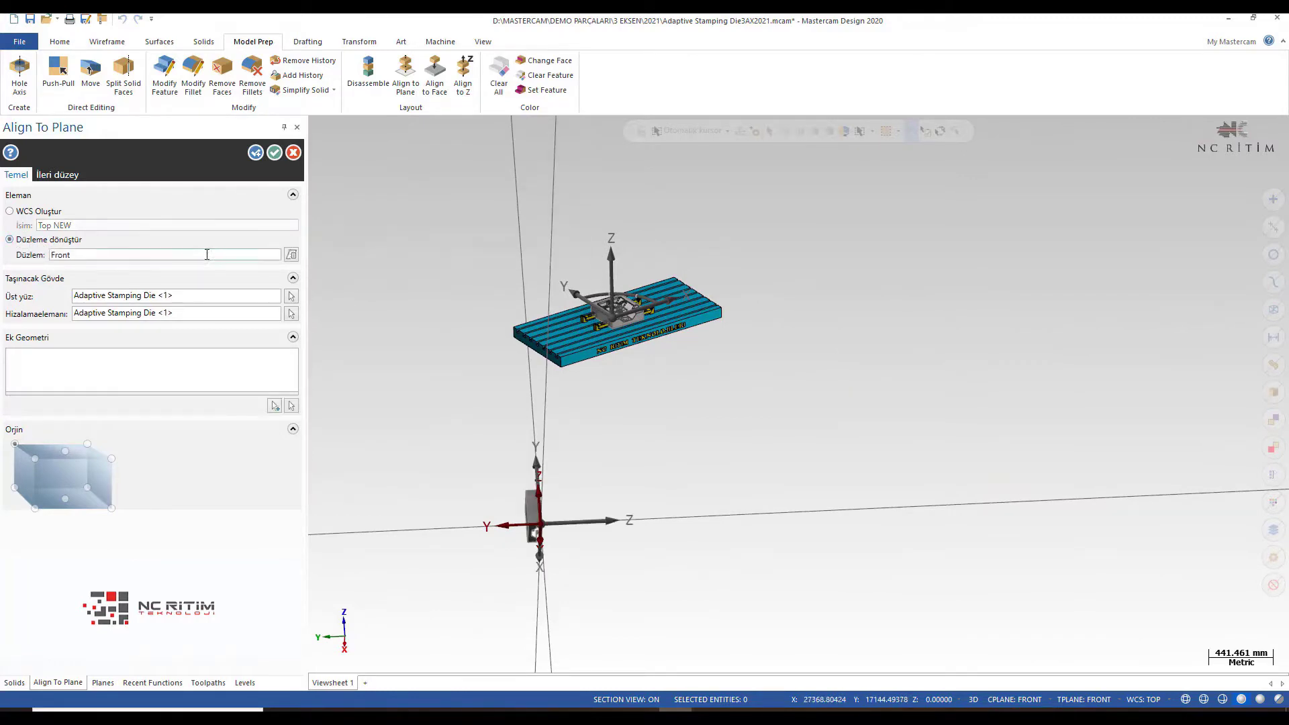
left_click(291, 255)
left_click(177, 221)
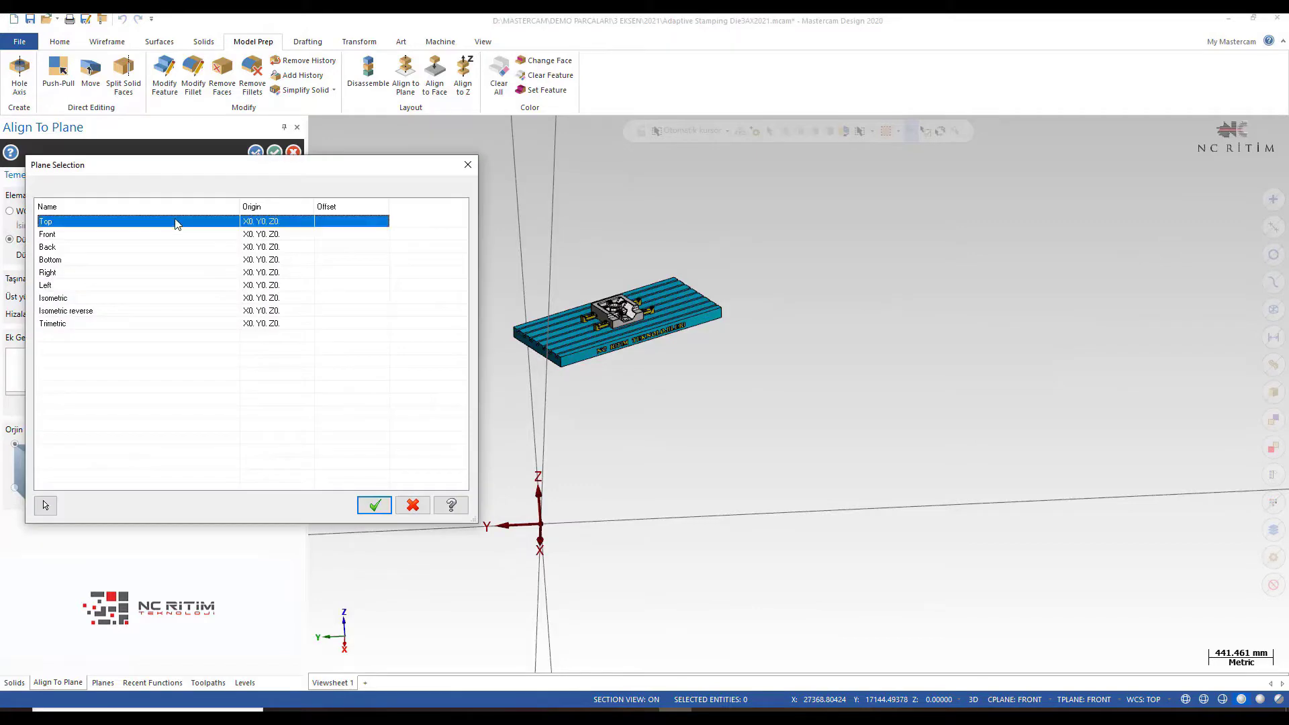
left_click(375, 506)
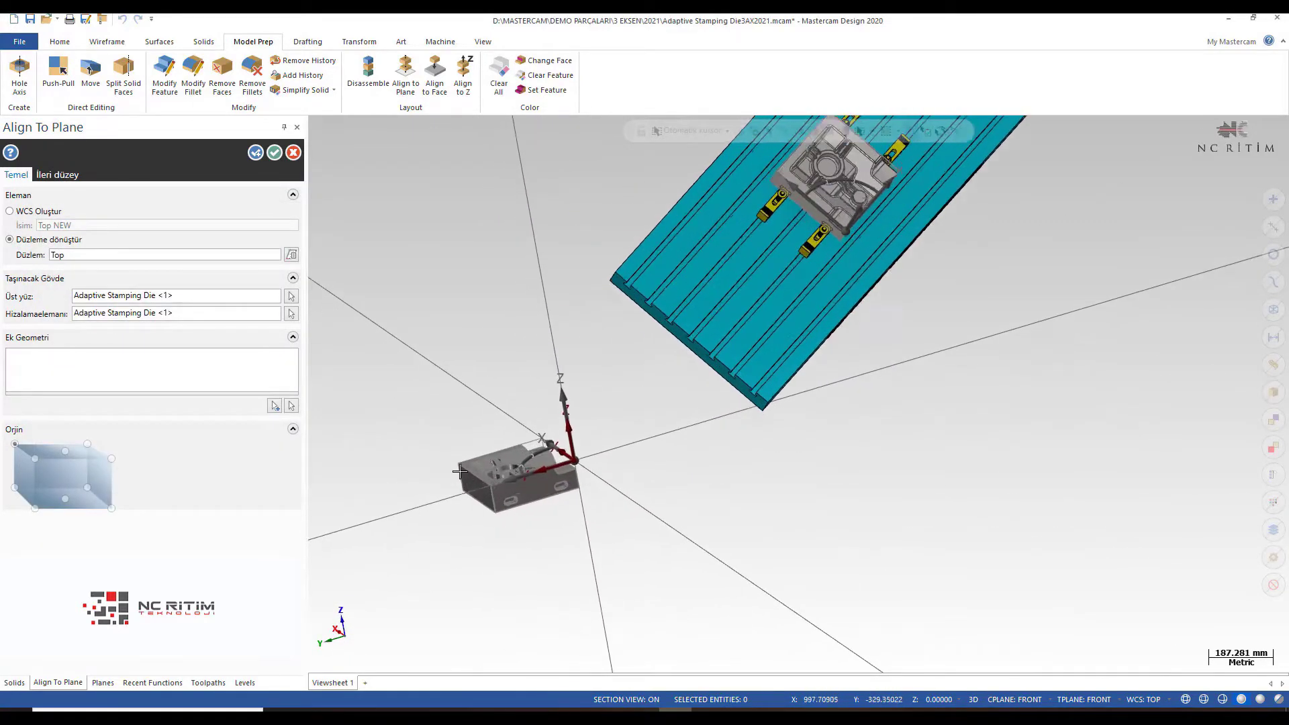
Place the origin at the top-middle point of the die's bounding box
scroll(478, 477, "up", 3)
scroll(477, 477, "up", 3)
scroll(504, 470, "down", 1)
scroll(531, 464, "down", 2)
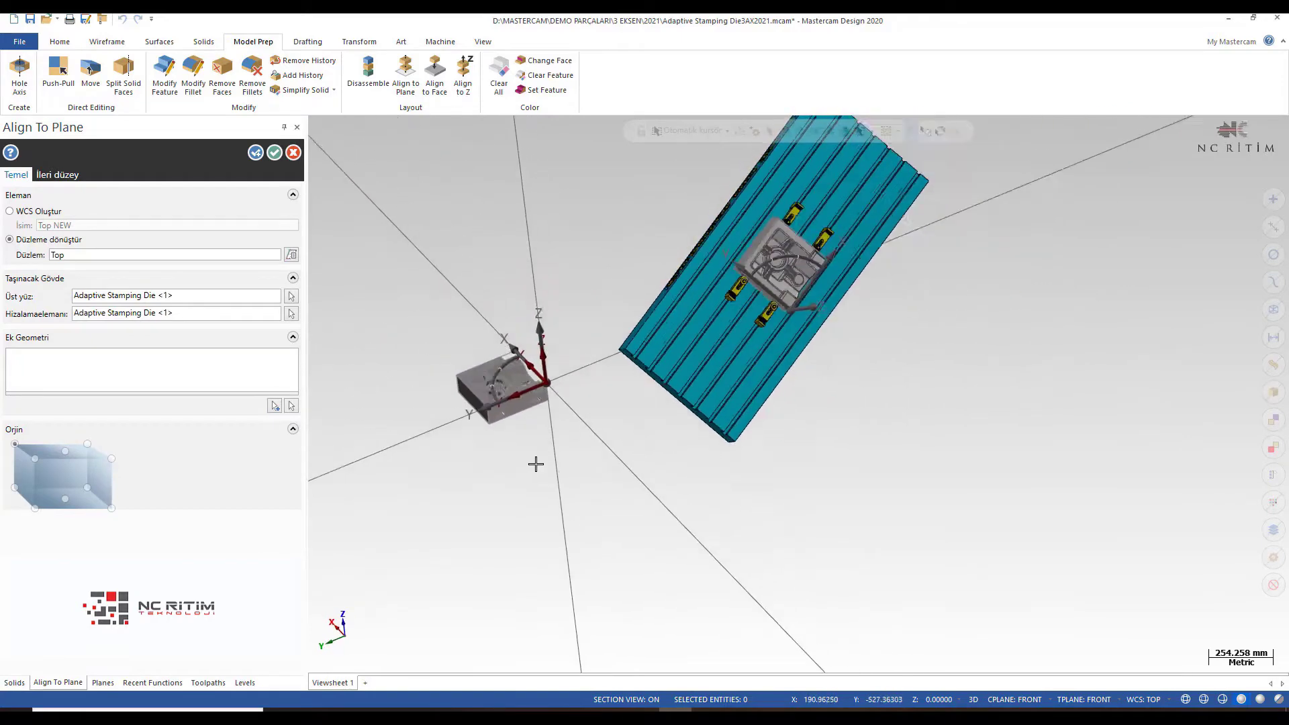
scroll(497, 409, "down", 2)
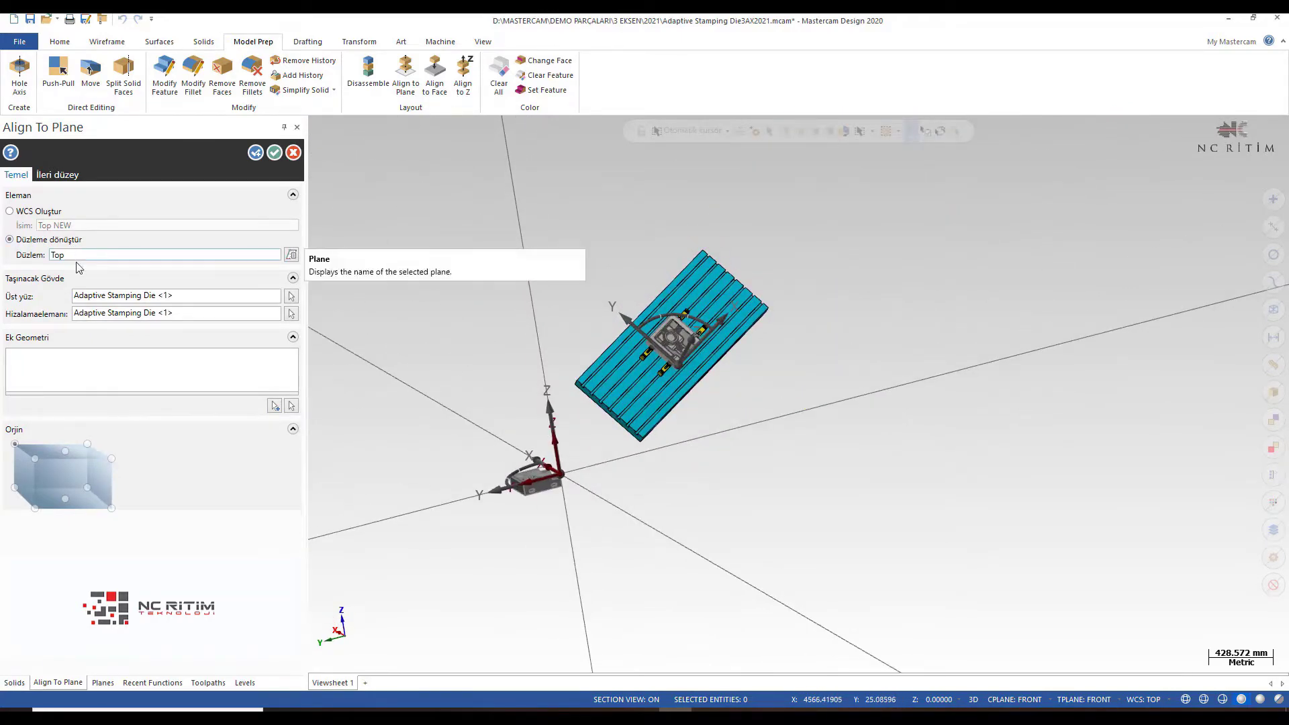
scroll(329, 405, "down", 1)
left_click(65, 451)
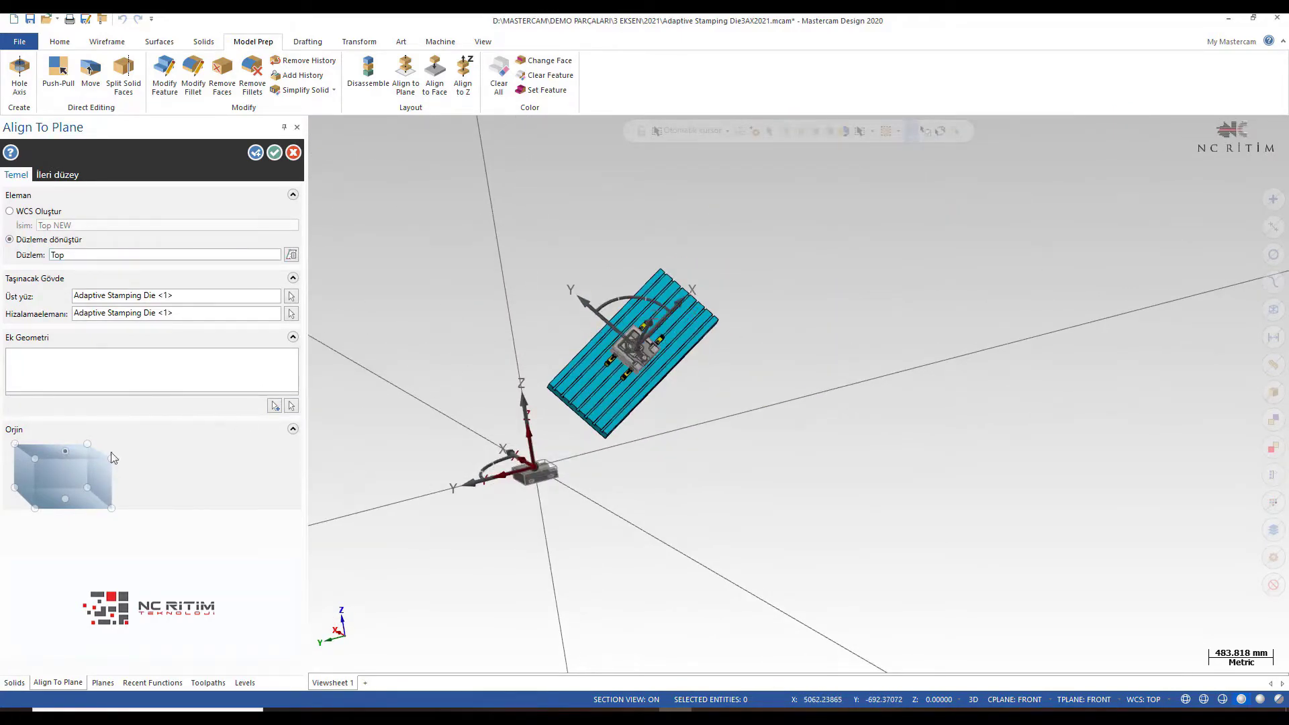
Orbit and zoom around the table to check the die previewed at the origin
scroll(566, 483, "up", 2)
scroll(462, 433, "up", 1)
scroll(462, 433, "up", 1)
scroll(470, 436, "up", 1)
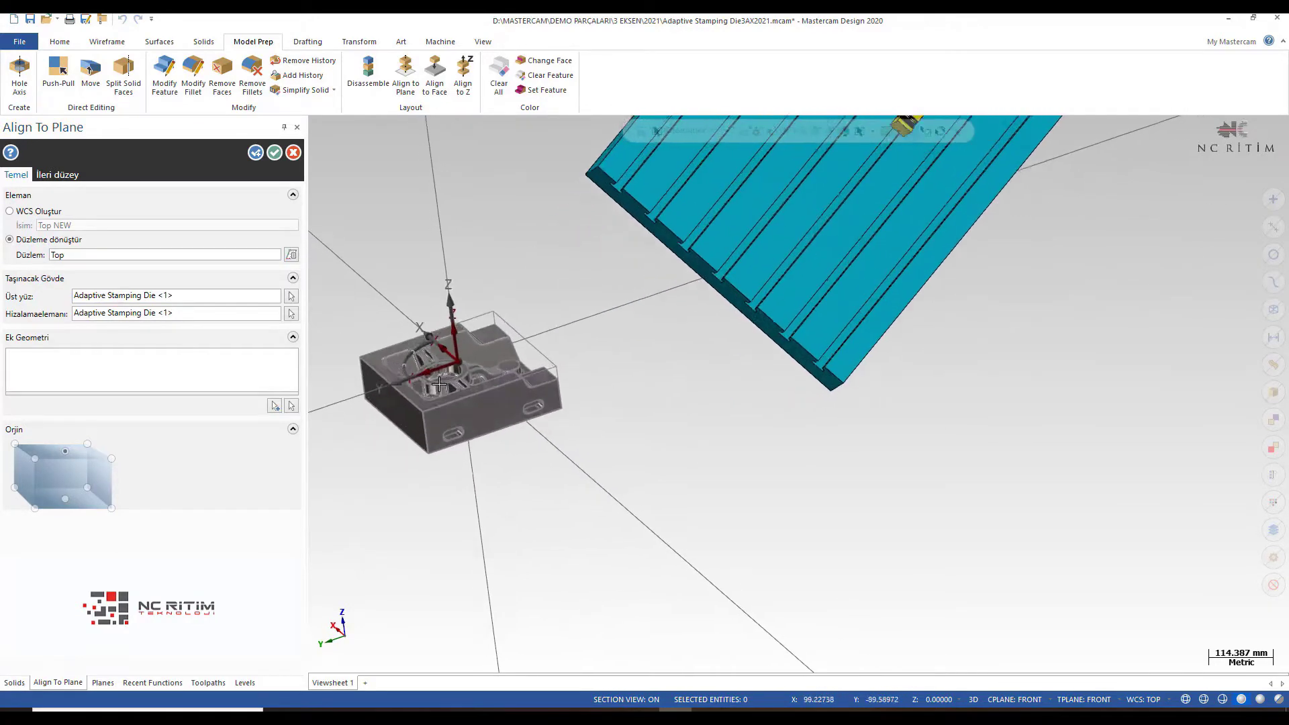
scroll(549, 463, "up", 1)
middle_click_drag(549, 442, 470, 447)
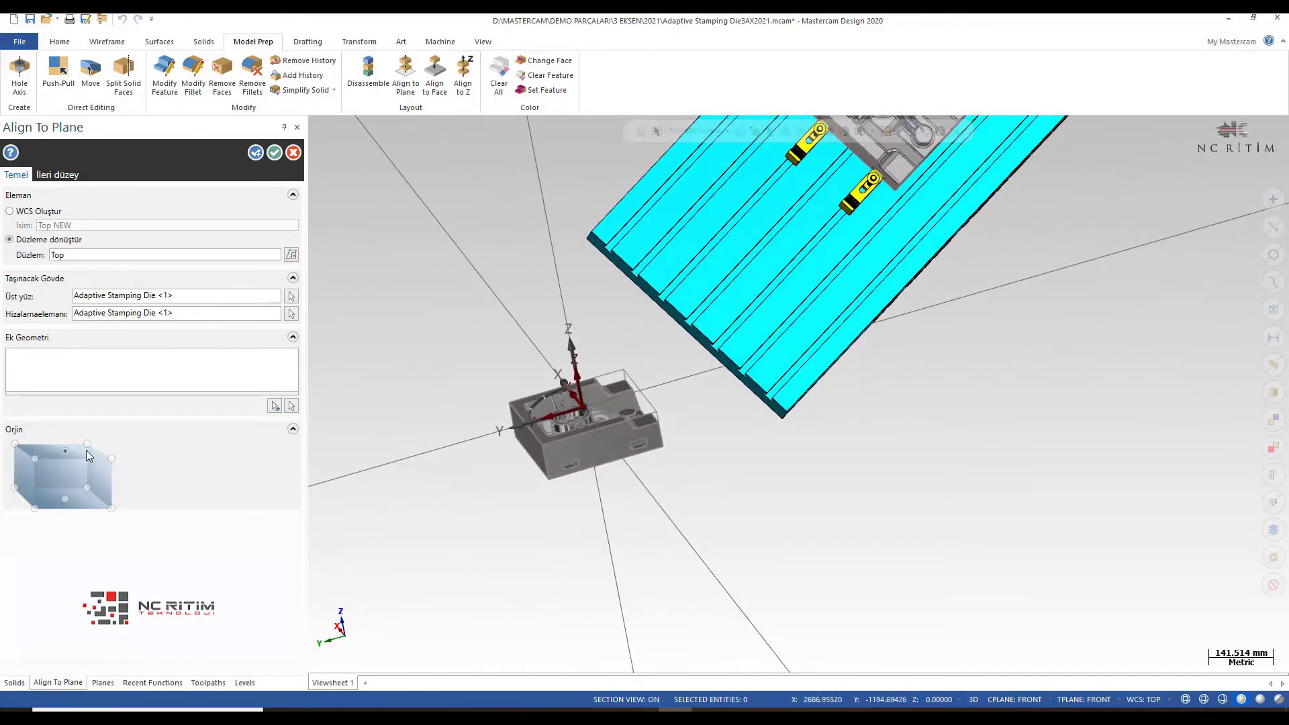
middle_click_drag(425, 500, 497, 512)
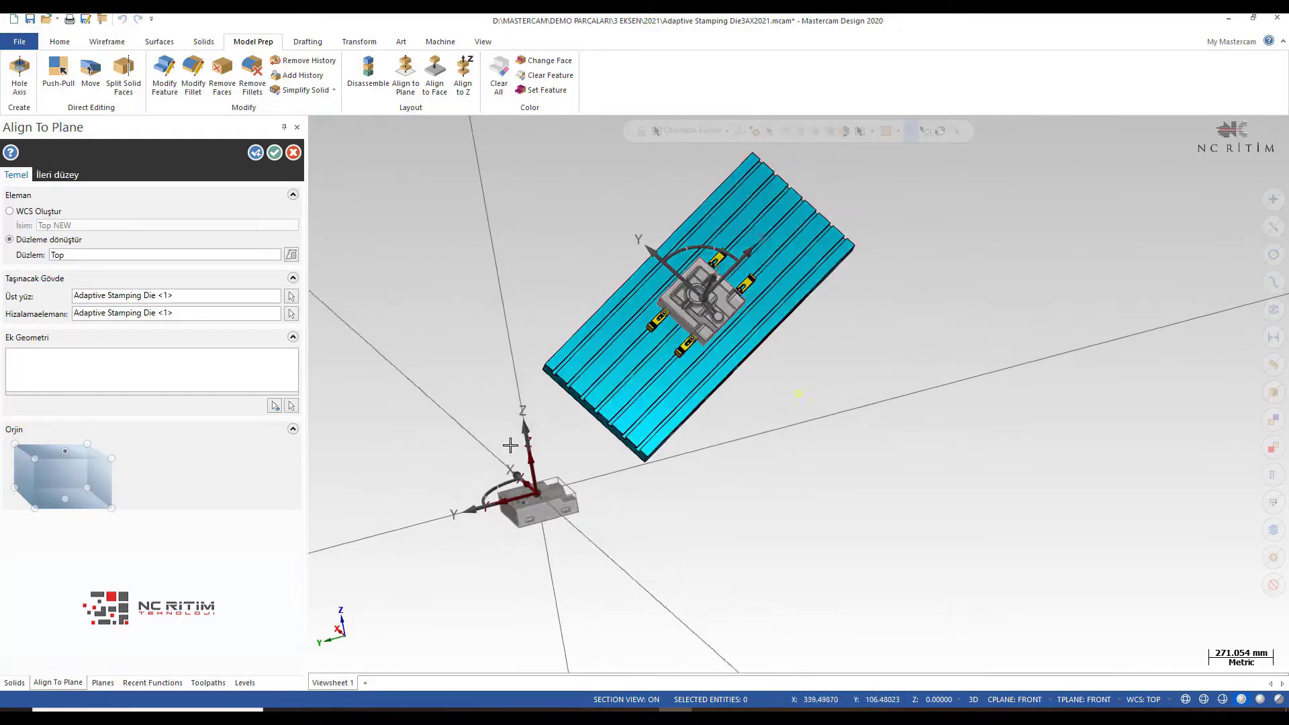
scroll(512, 445, "down", 3)
middle_click_drag(632, 436, 629, 421)
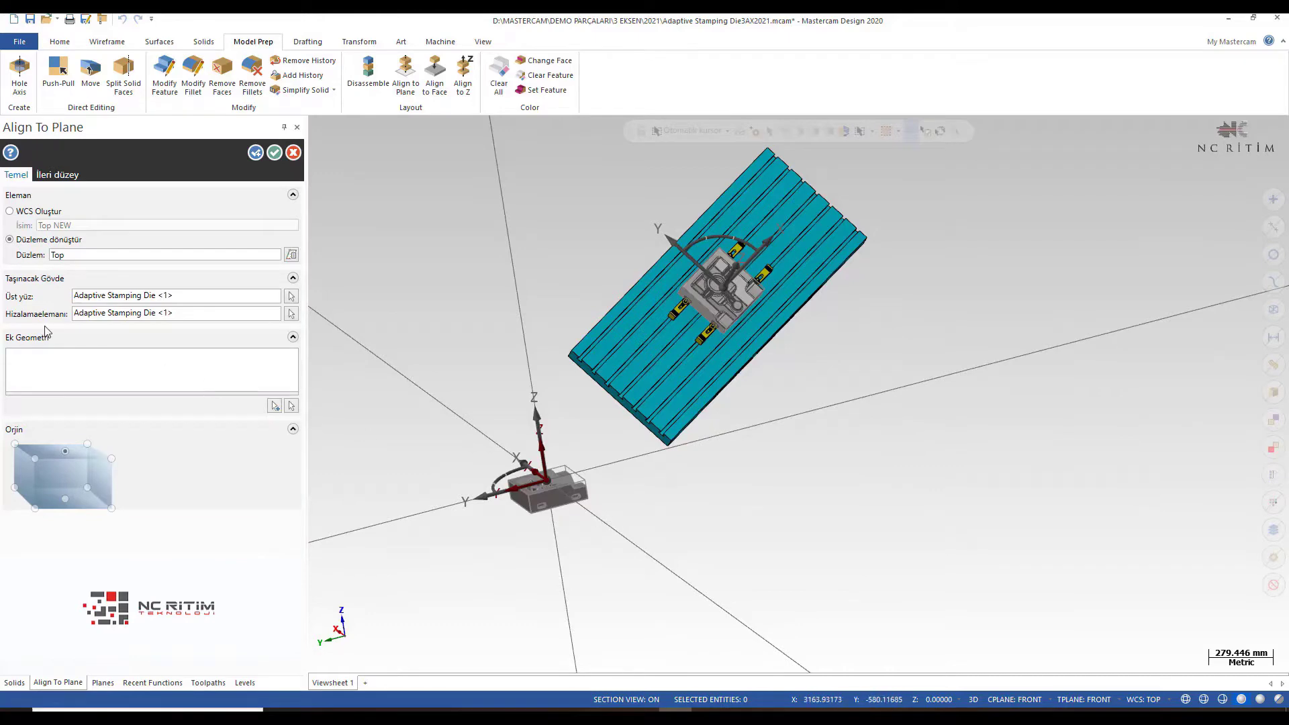
middle_click_drag(774, 365, 639, 355)
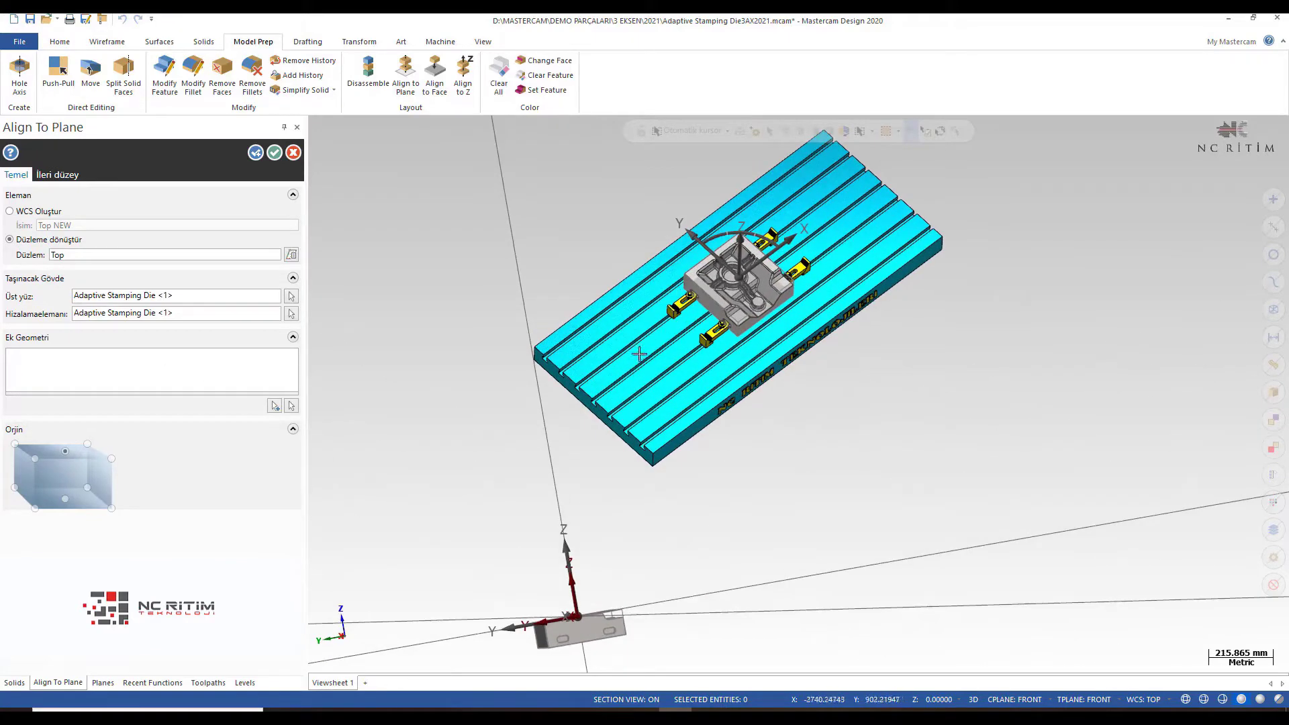
middle_click_drag(688, 305, 680, 414)
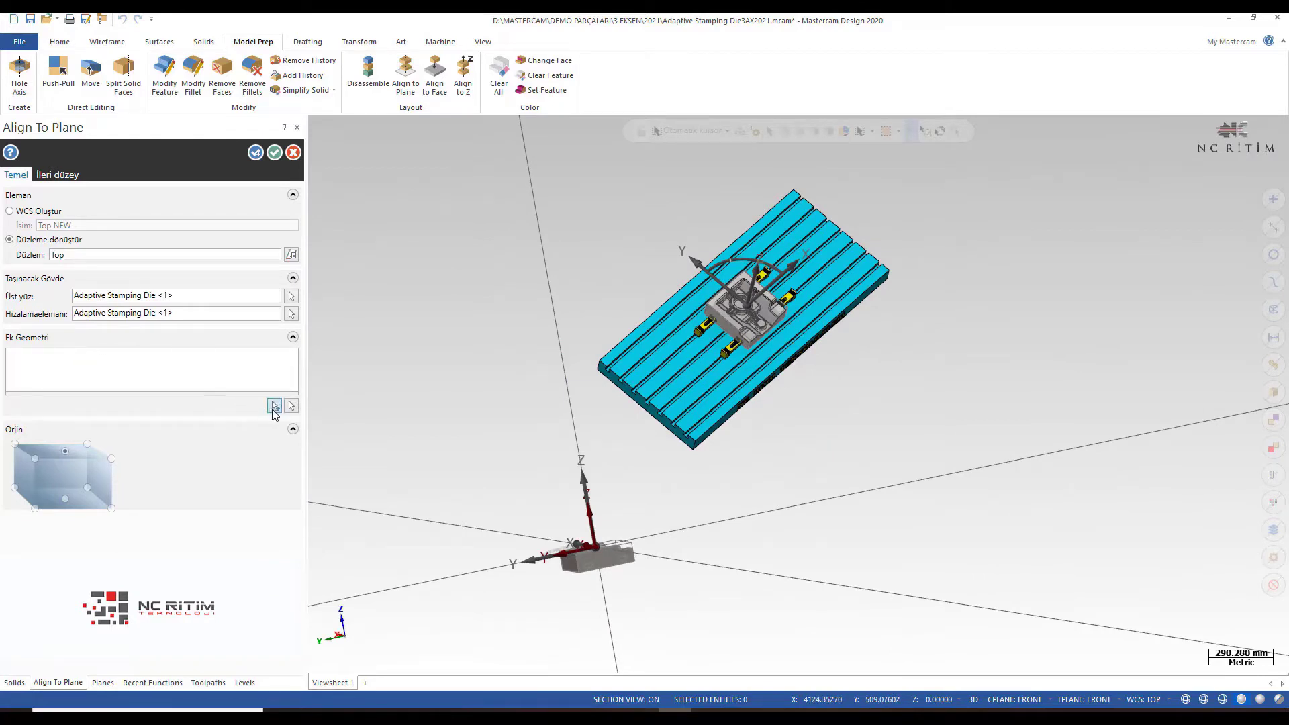
Add the T-slot table and clamps as extra geometry moving with the die
left_click(275, 406)
scroll(929, 423, "down", 3)
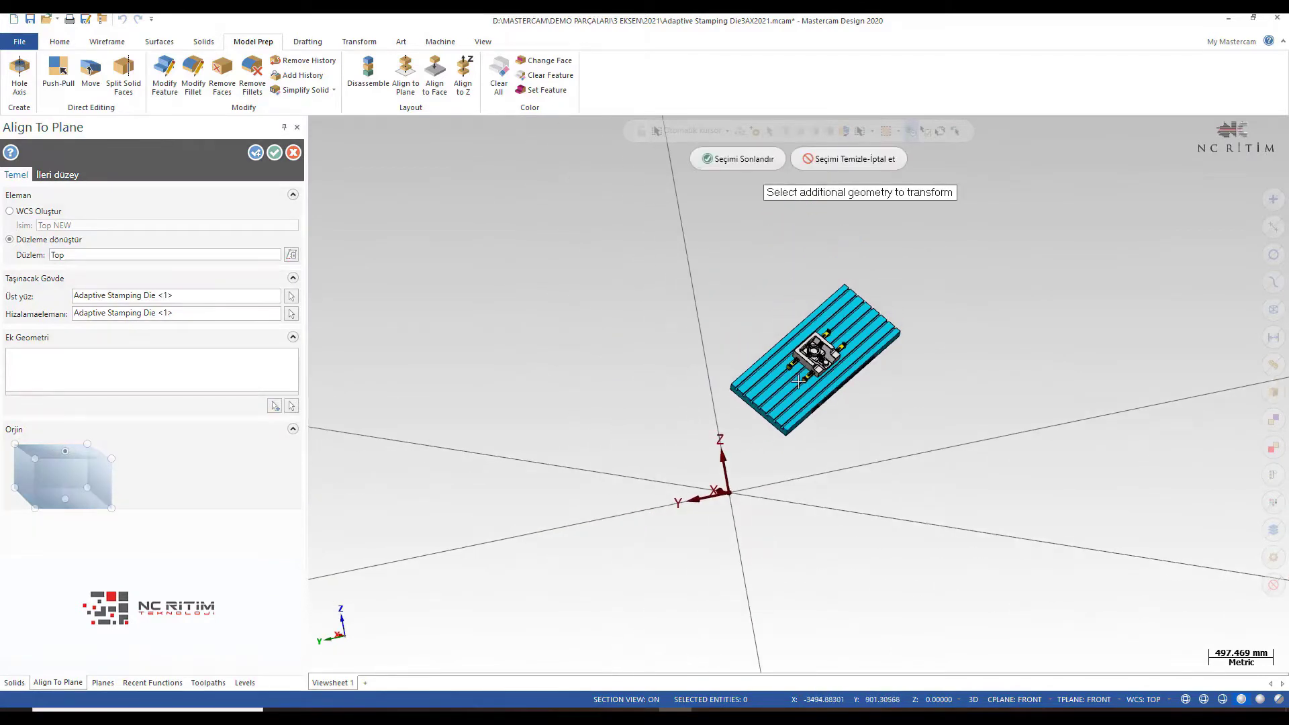
left_click_drag(804, 381, 967, 446)
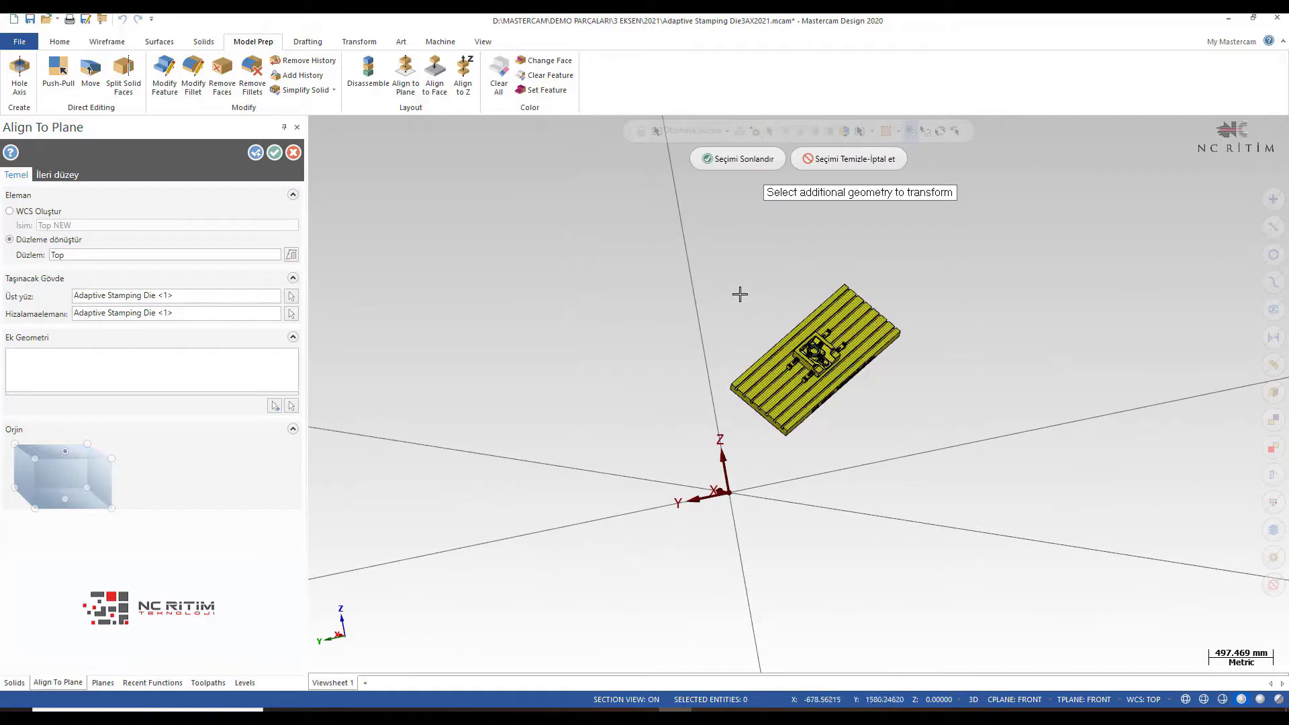
left_click(708, 159)
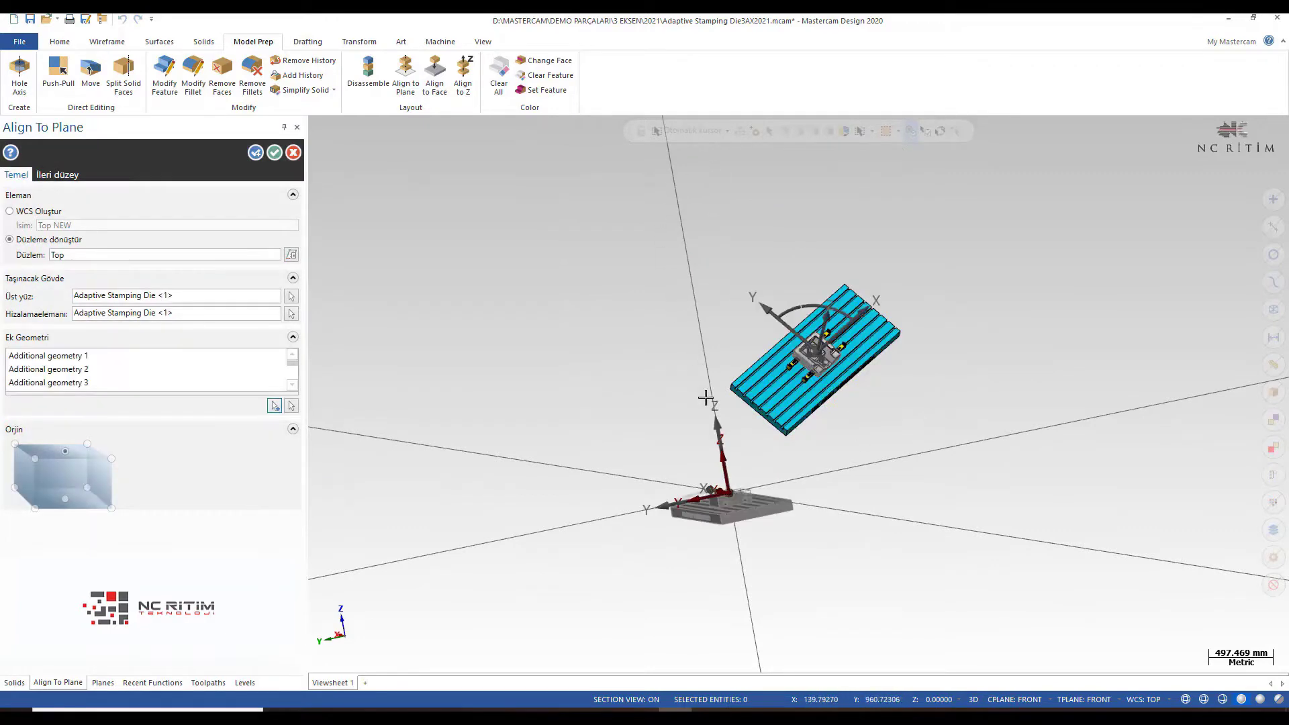
Orbit around the aligned assembly to check the base at the origin
scroll(712, 402, "up", 1)
scroll(721, 412, "up", 1)
scroll(732, 423, "up", 2)
scroll(745, 435, "up", 1)
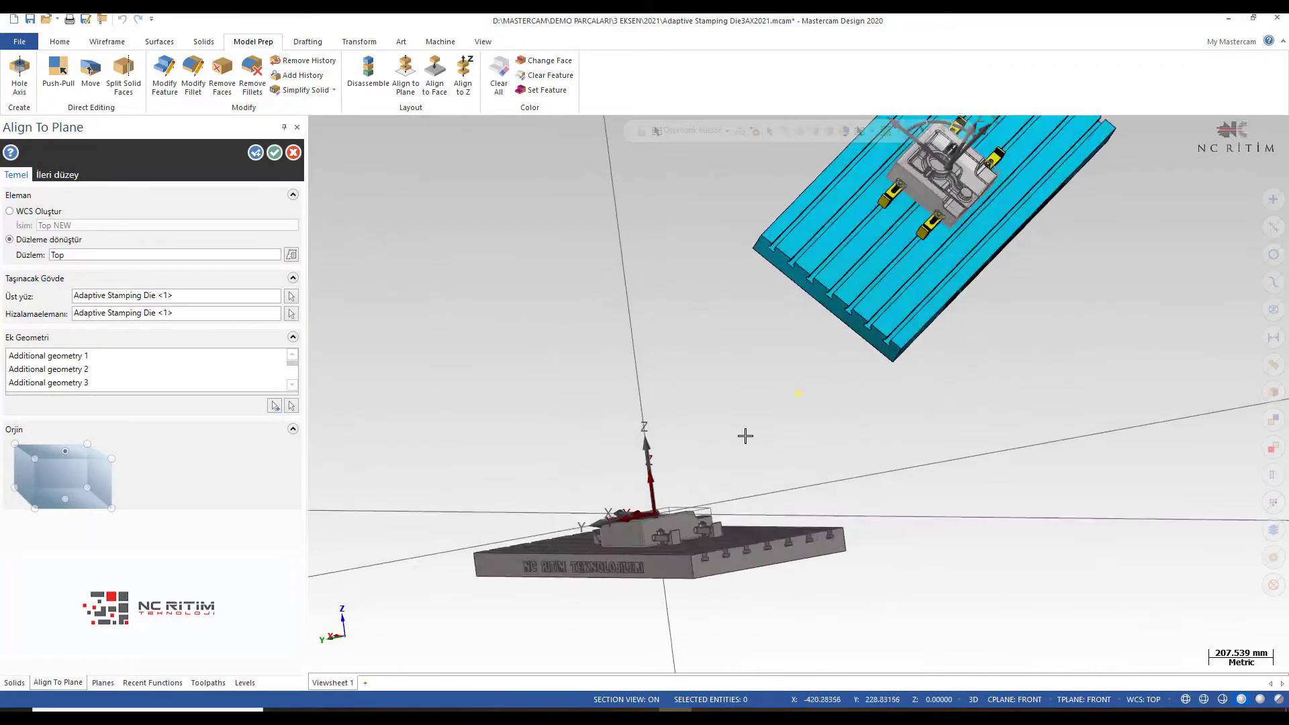
mouse_move(745, 436)
middle_mouse_down()
mouse_move(949, 466)
mouse_move(777, 431)
middle_mouse_up()
scroll(486, 364, "down", 3)
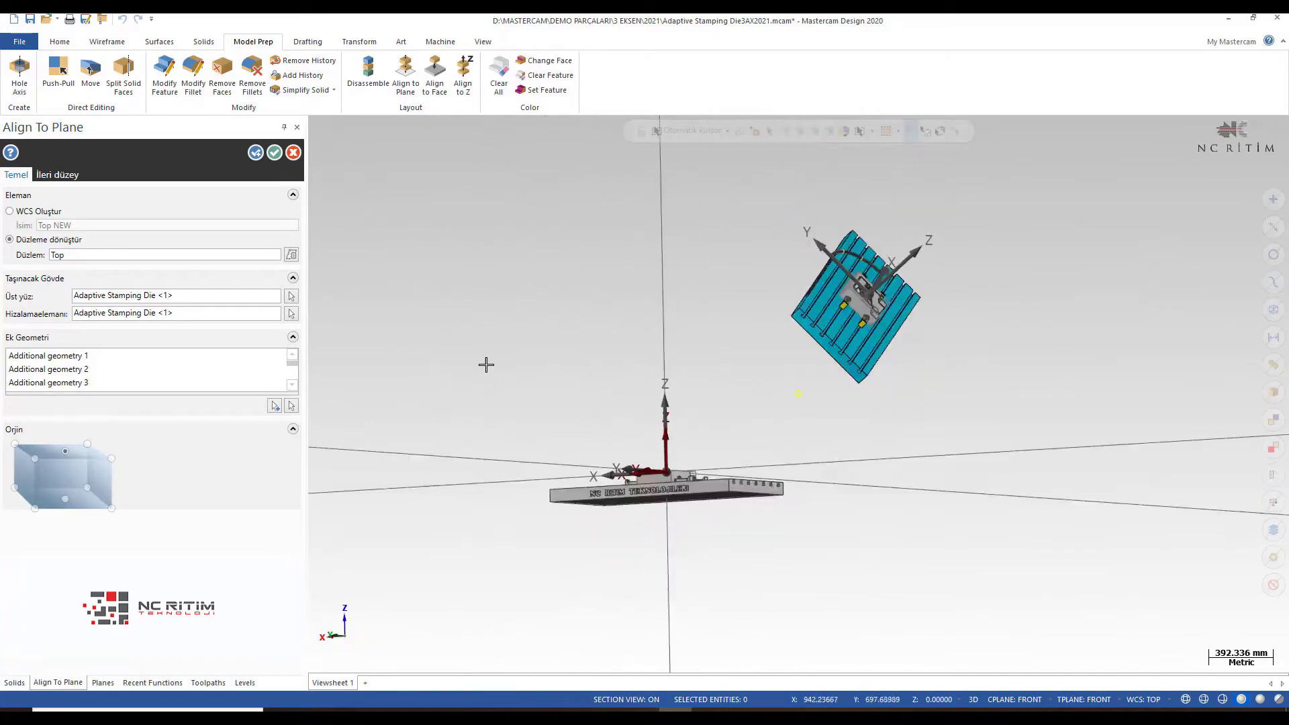
middle_click_drag(486, 365, 252, 195)
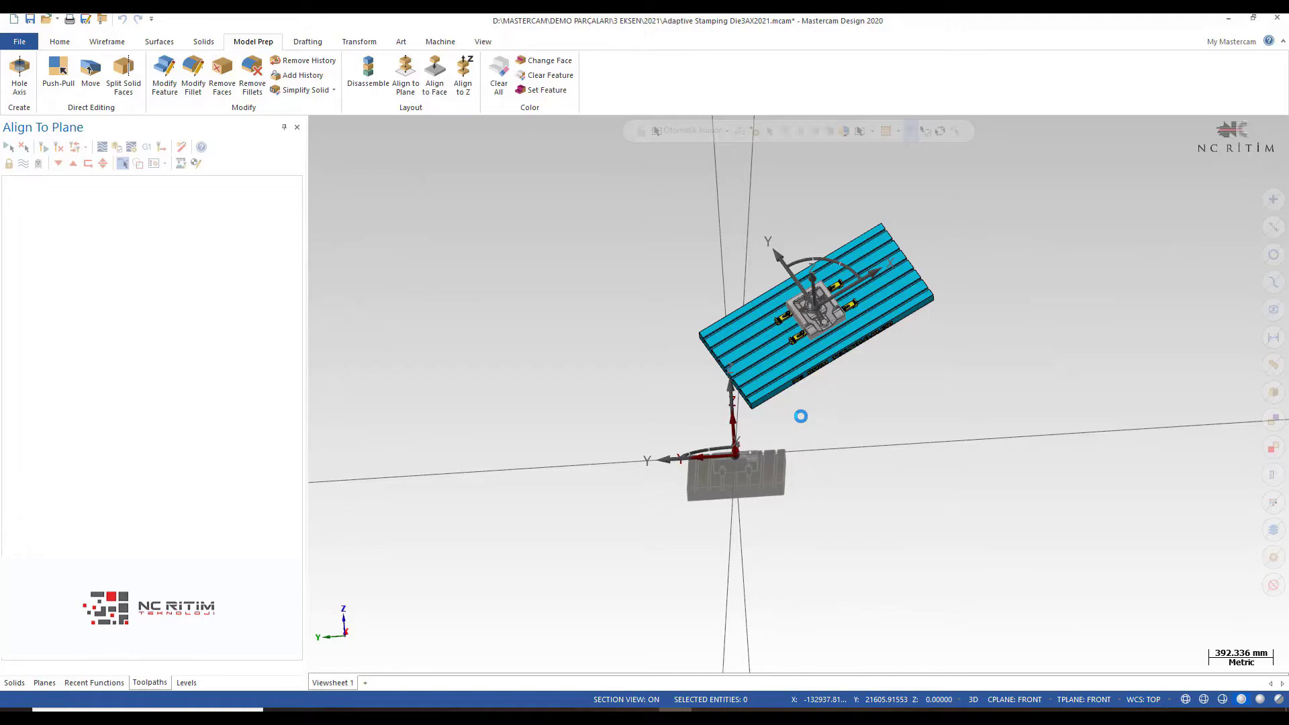
Look at the die and table from Top (WCS), then from Front (WCS)
scroll(692, 413, "up", 3)
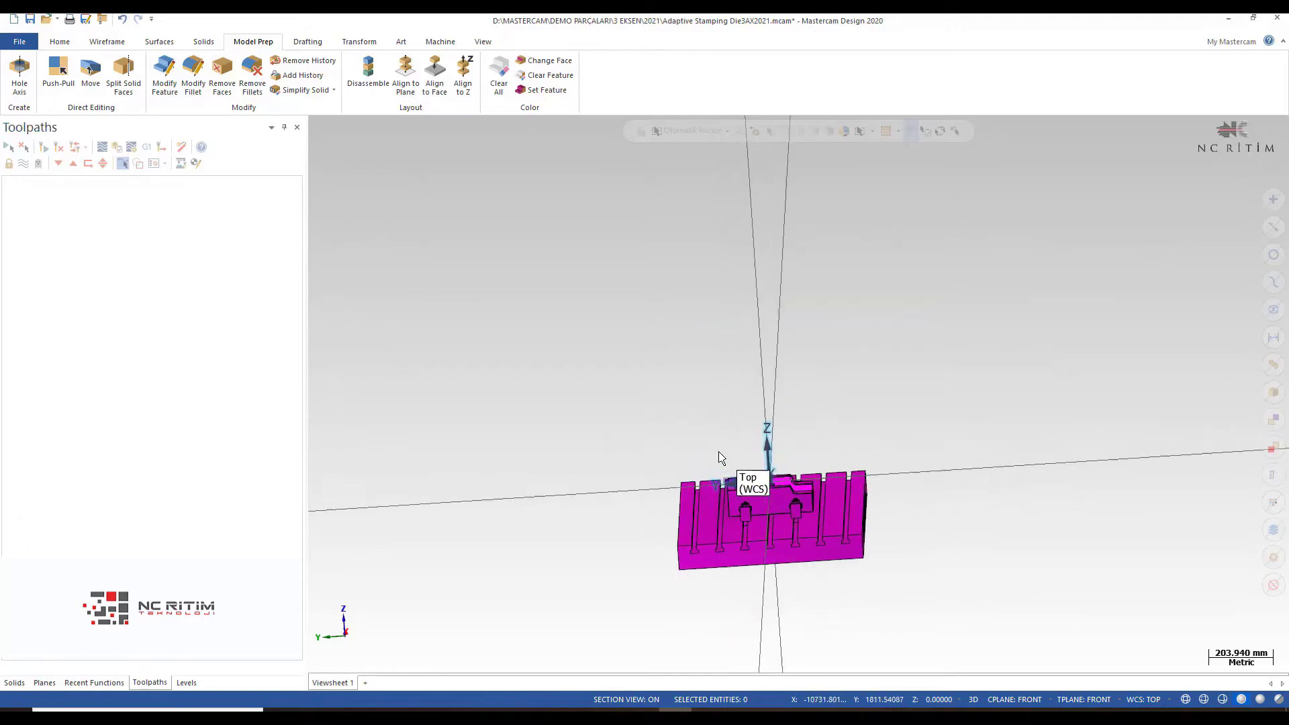
right_click(700, 396)
right_click(604, 340)
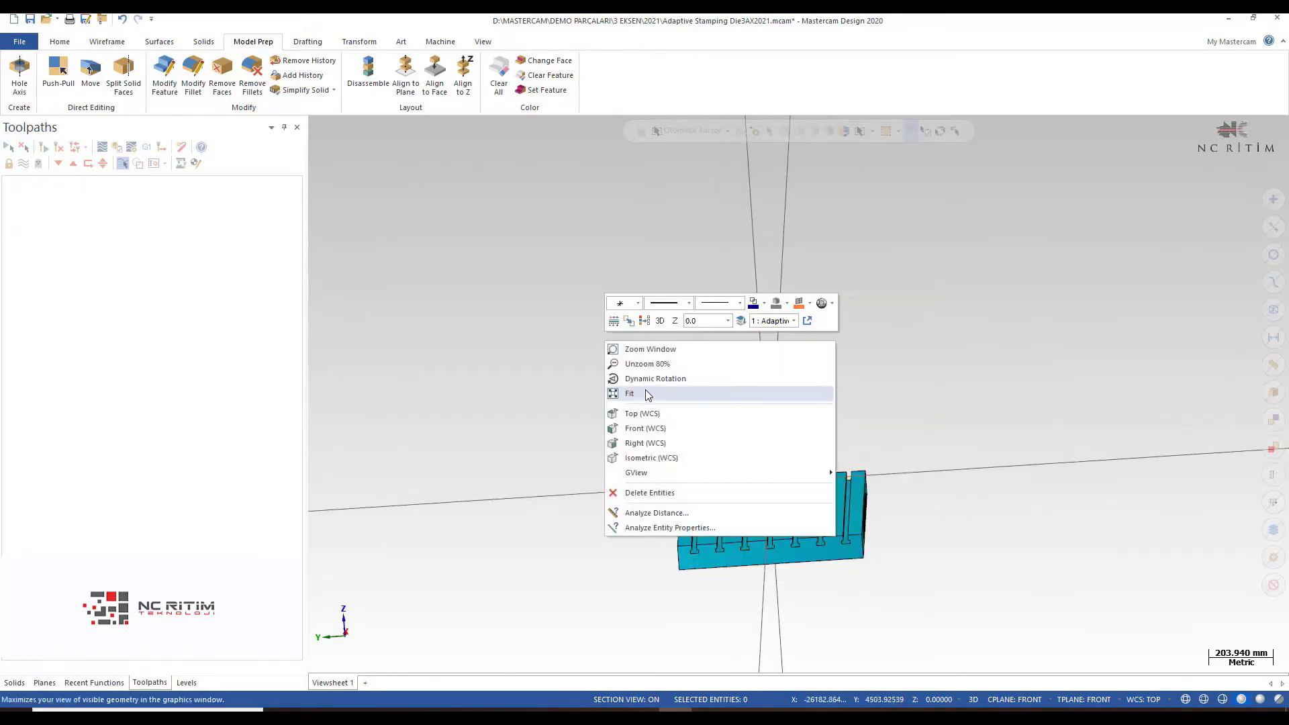
left_click(648, 414)
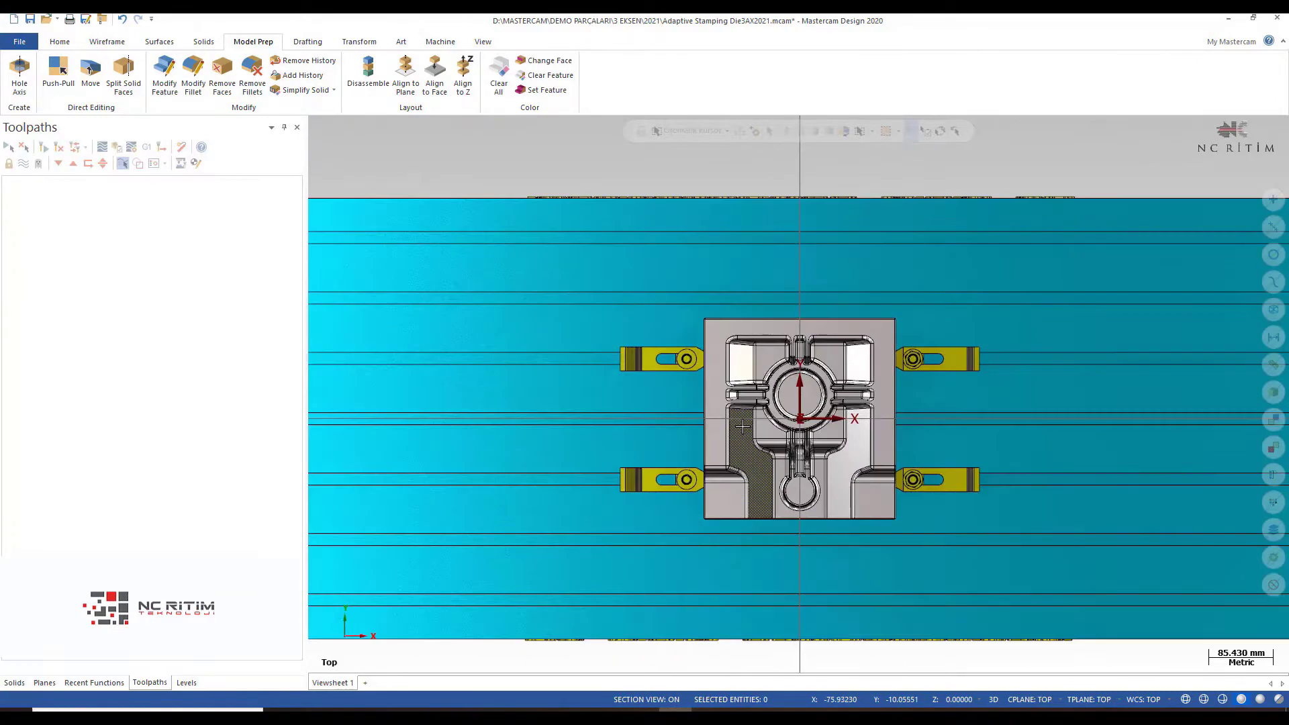
scroll(743, 426, "down", 2)
right_click(687, 216)
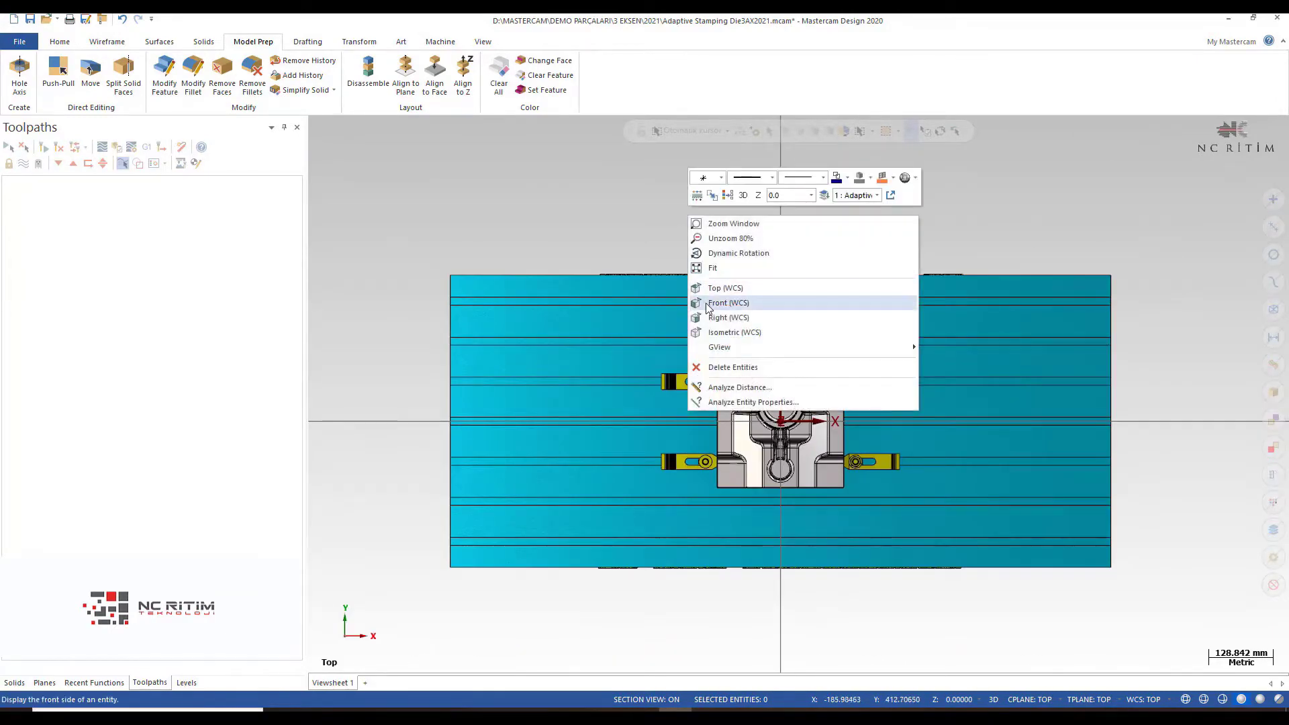
left_click(706, 306)
Orbit and zoom into a tilted 3D view of the table and die
scroll(712, 302, "down", 2)
scroll(717, 299, "down", 2)
scroll(717, 299, "down", 2)
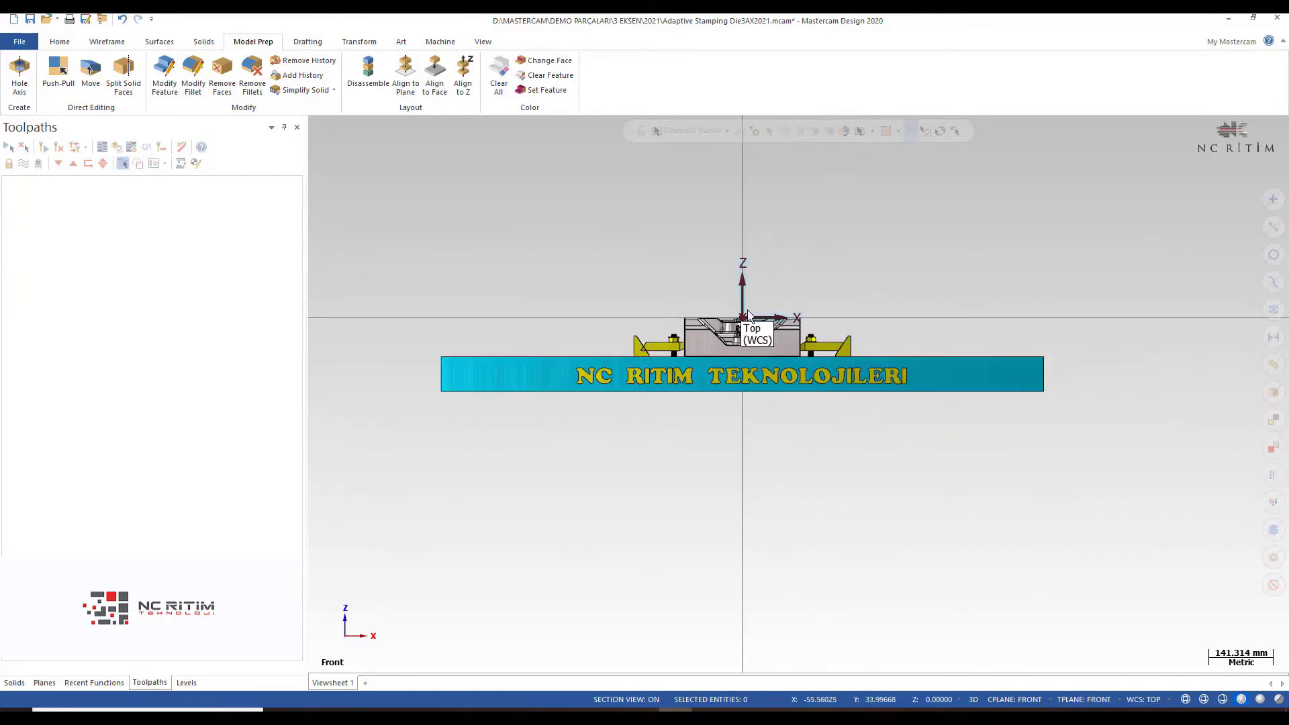
scroll(691, 289, "down", 2)
middle_click_drag(678, 277, 755, 343)
scroll(785, 309, "up", 3)
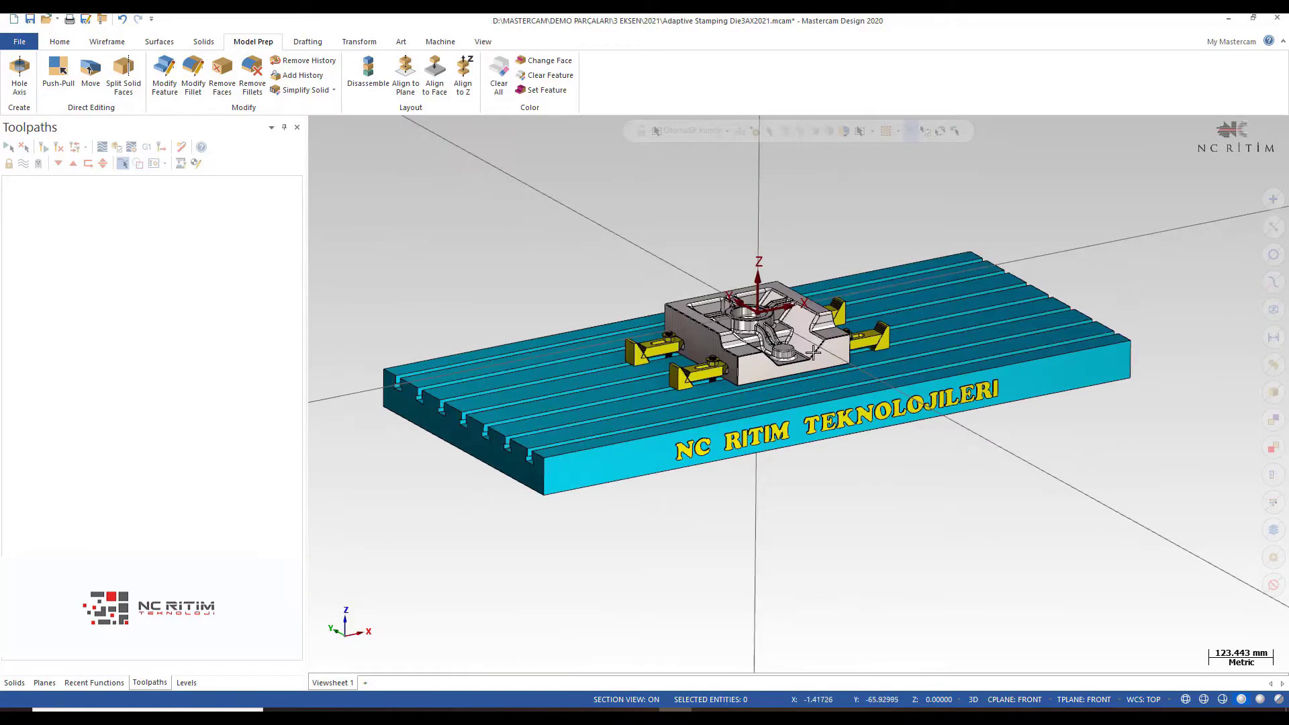
scroll(792, 302, "down", 1)
middle_click_drag(792, 302, 713, 287)
scroll(719, 282, "up", 2)
scroll(719, 287, "up", 1)
scroll(727, 272, "down", 2)
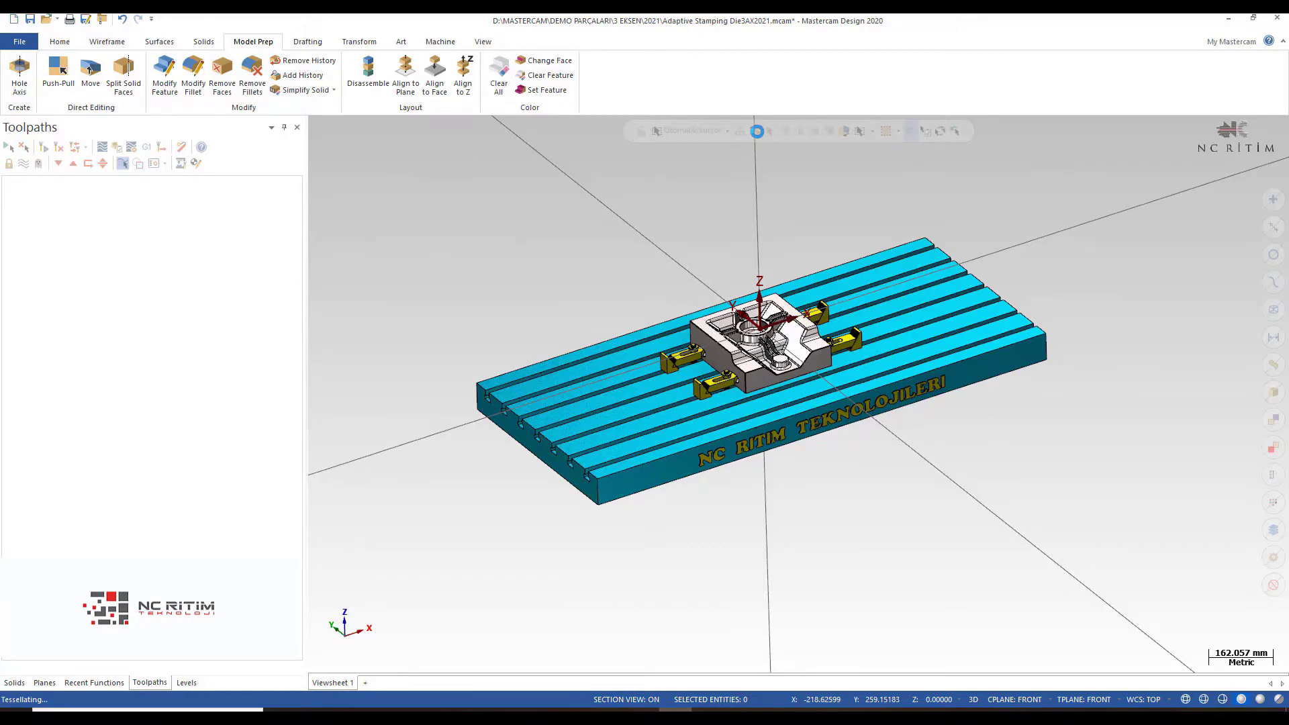
mouse_move(757, 131)
middle_mouse_down()
mouse_move(797, 496)
mouse_move(719, 344)
mouse_move(746, 222)
middle_mouse_up()
Enable the Nearest AutoCursor snap and save it to the configuration file
scroll(798, 496, "down", 3)
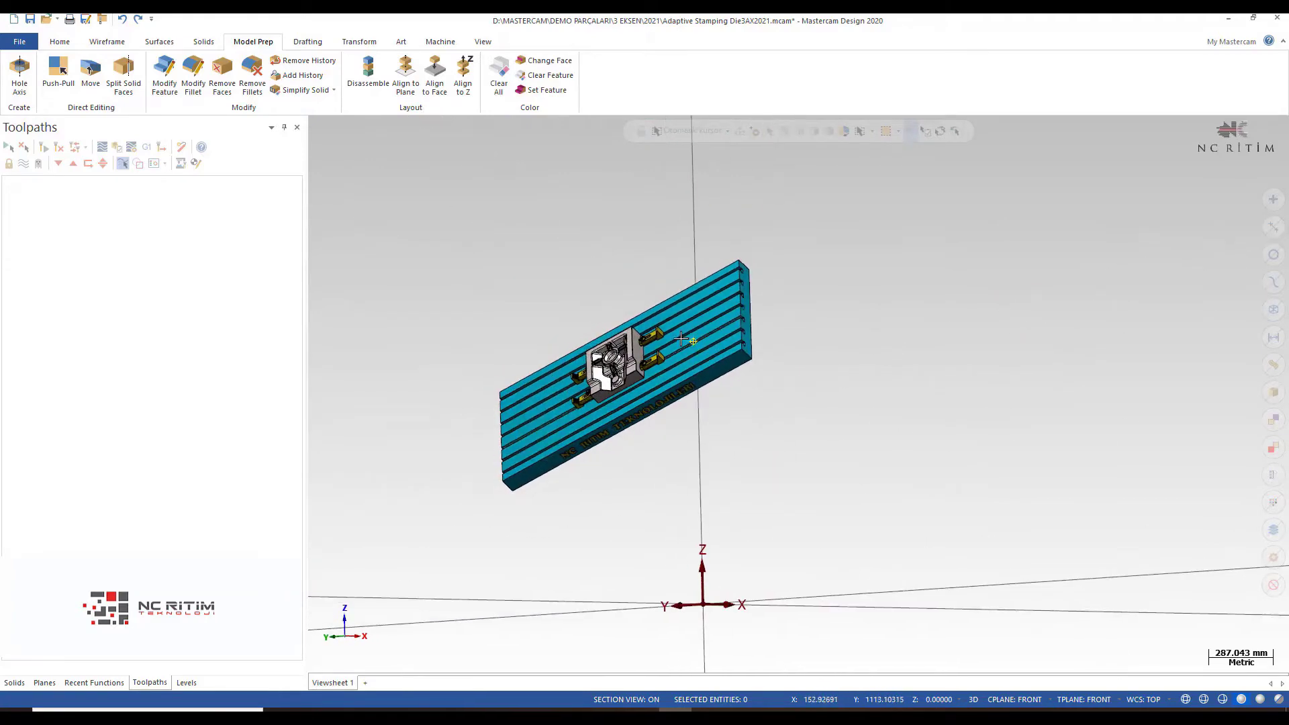
left_click(755, 130)
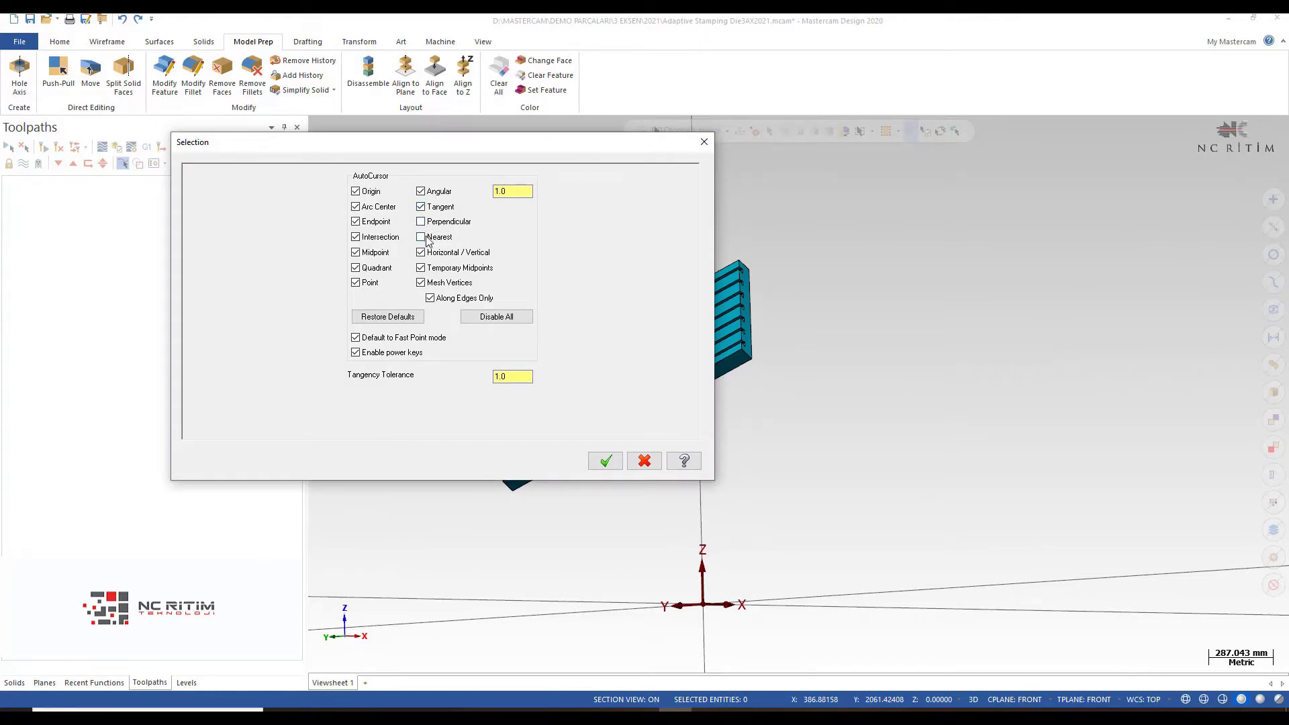
left_click(703, 142)
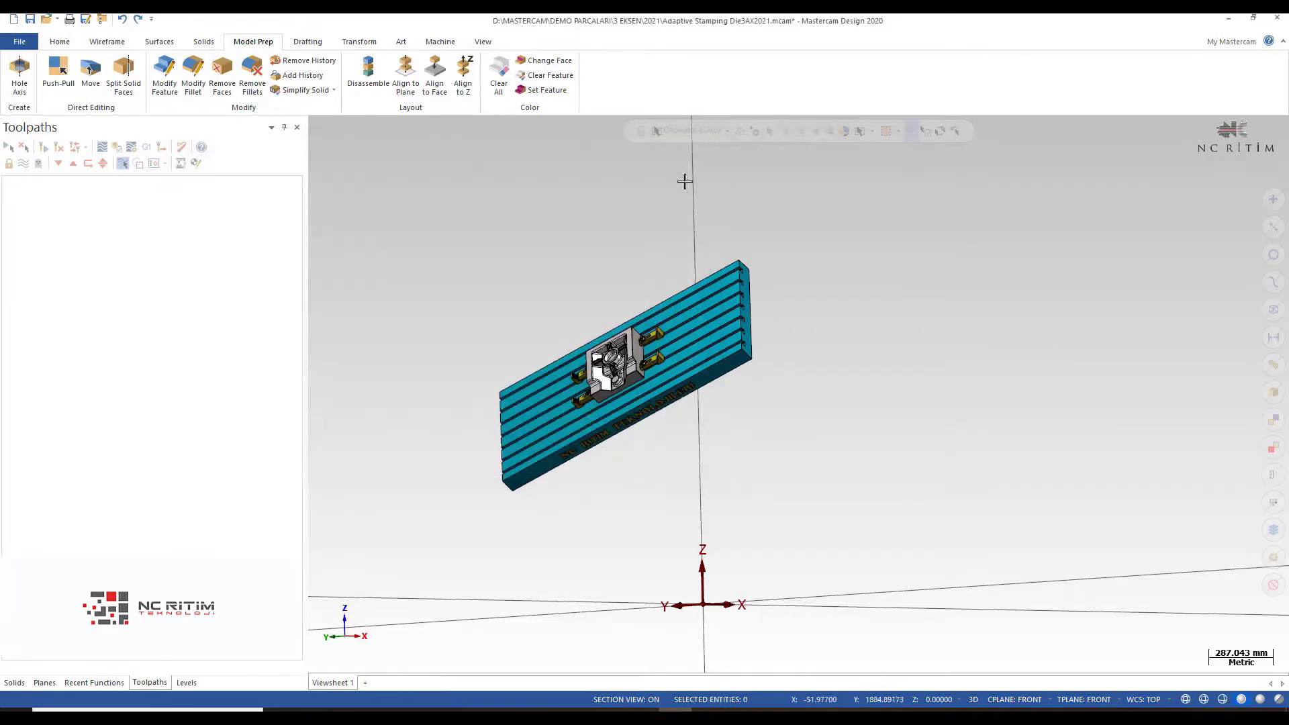
left_click(753, 129)
left_click(616, 459)
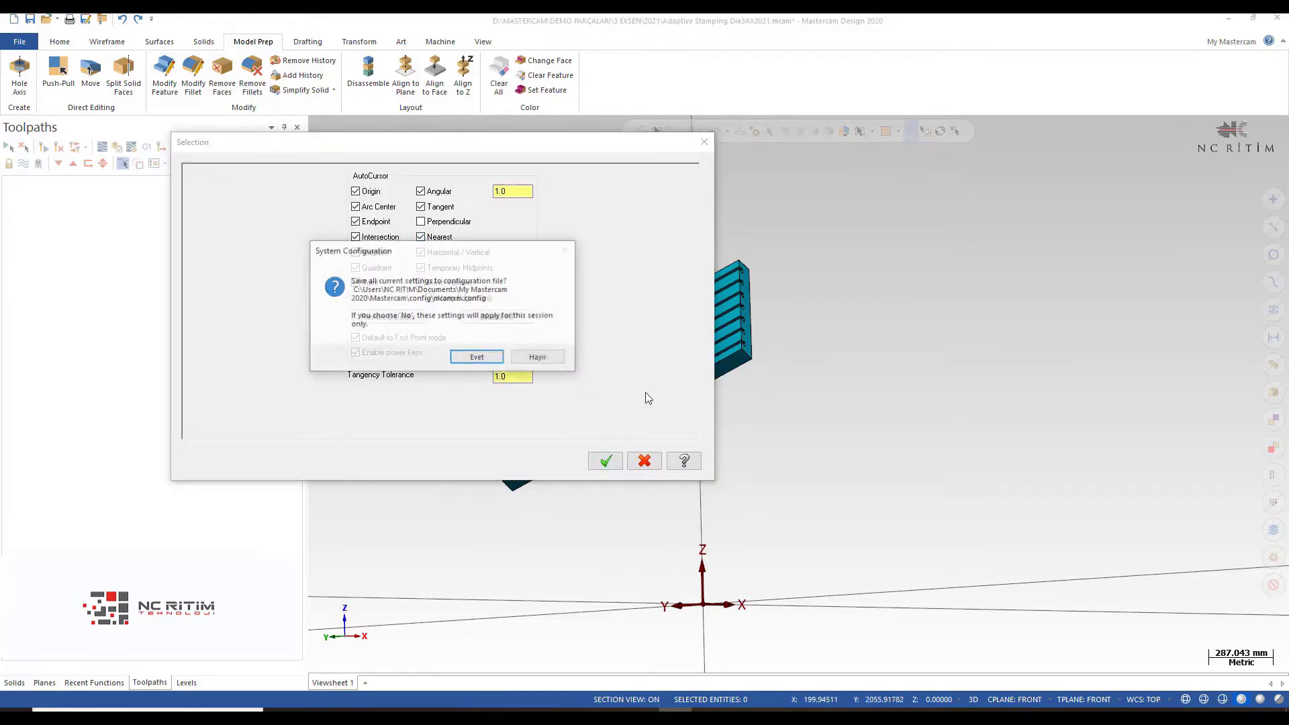
left_click(471, 353)
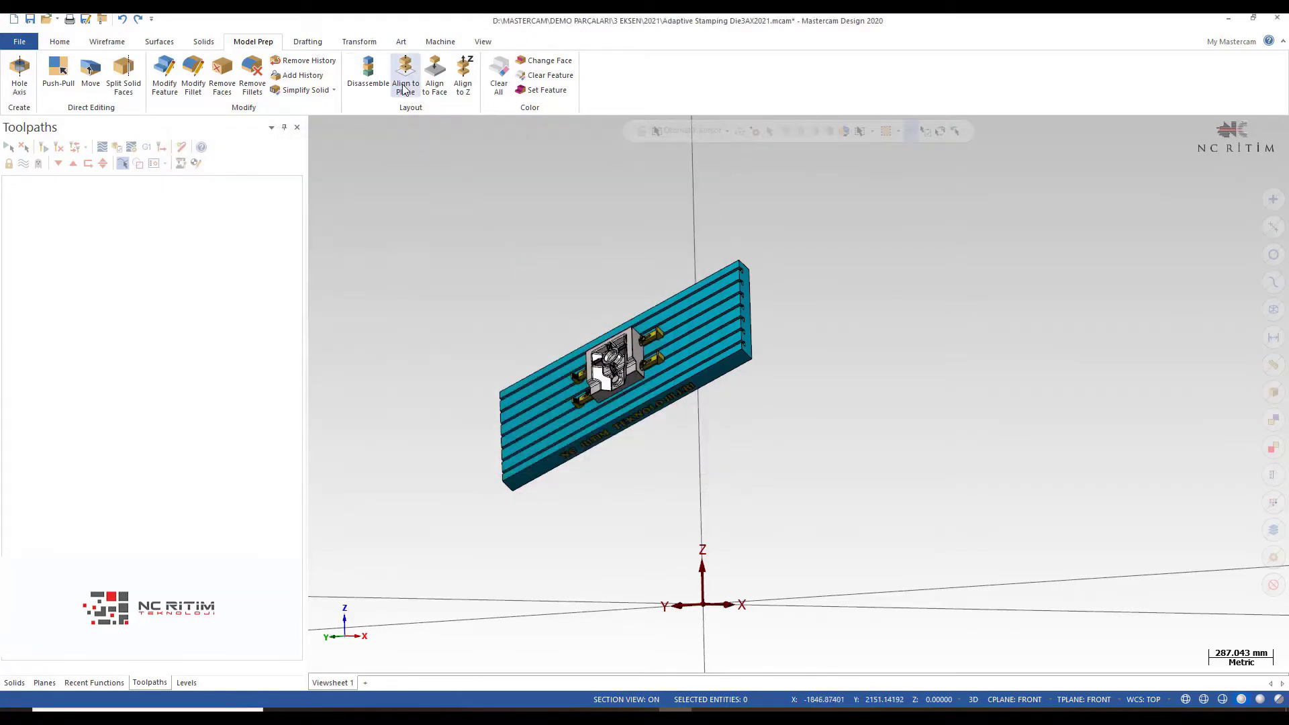
Start Align To Plane and zoom in on the die's top face
left_click(405, 73)
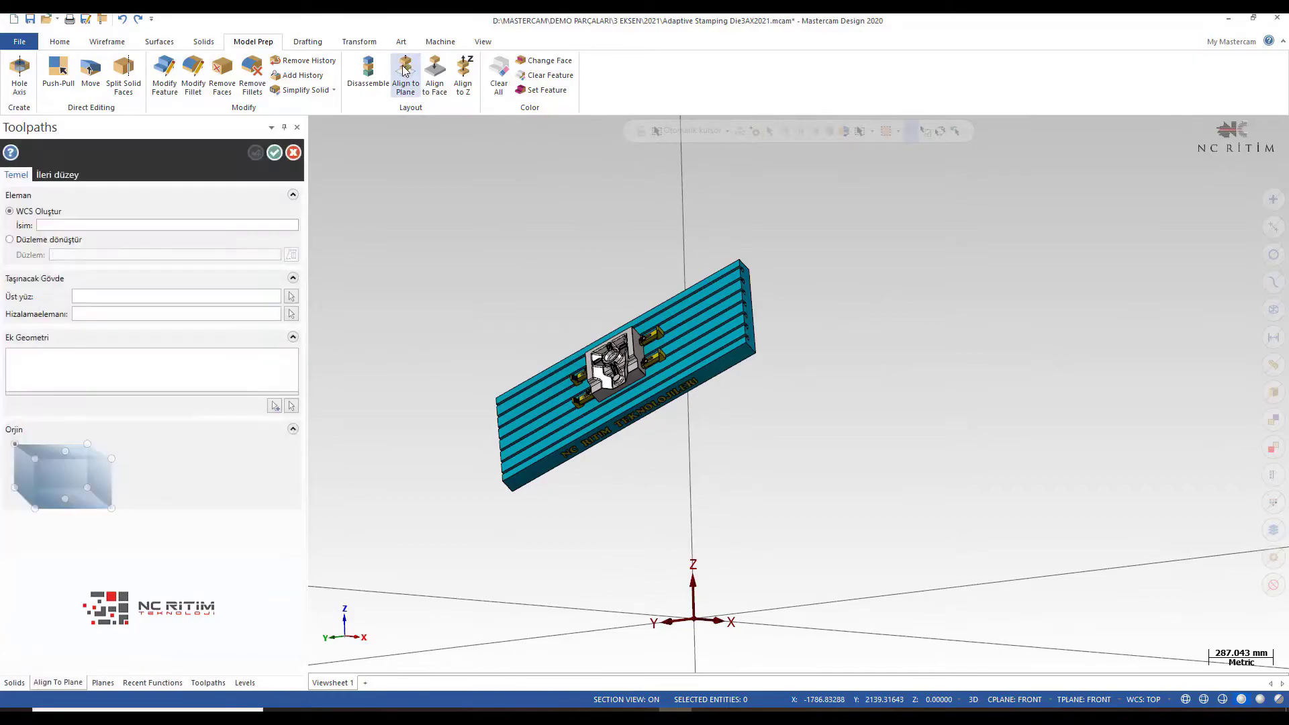
middle_click_drag(490, 313, 511, 309)
scroll(613, 417, "up", 2)
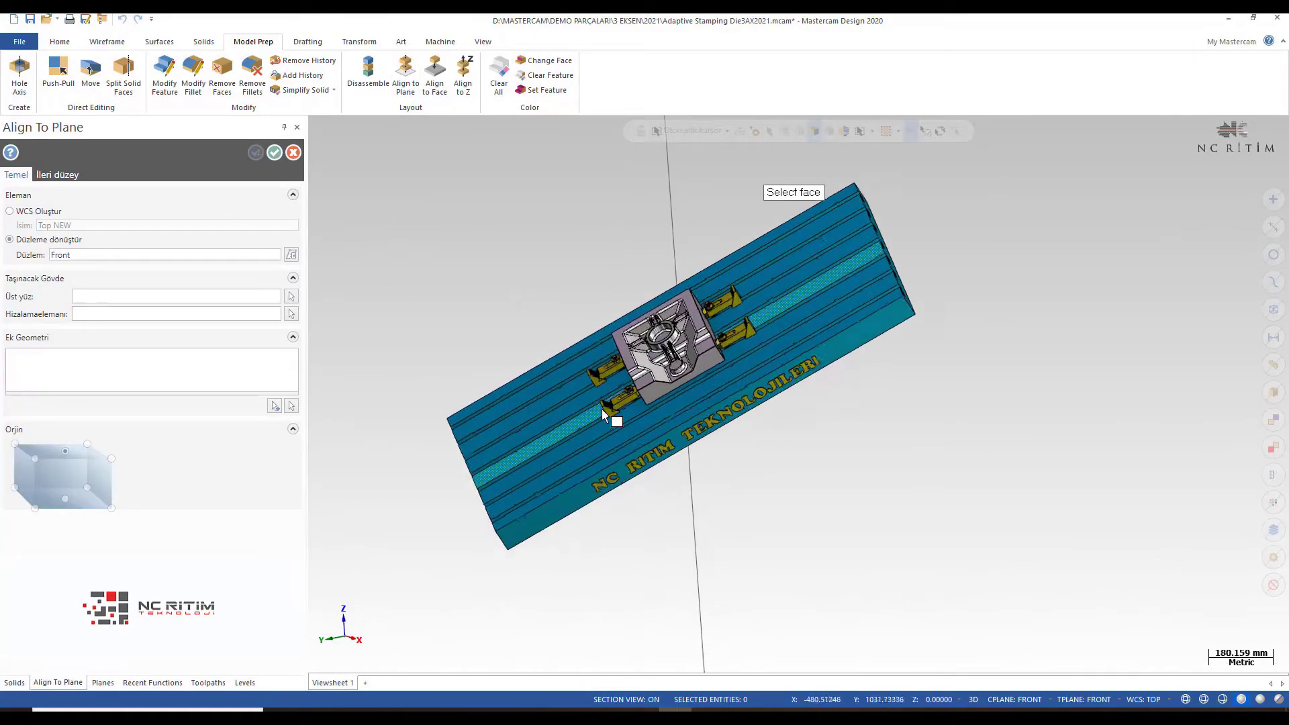
scroll(651, 409, "up", 2)
scroll(671, 360, "up", 2)
scroll(678, 349, "up", 1)
scroll(695, 316, "up", 2)
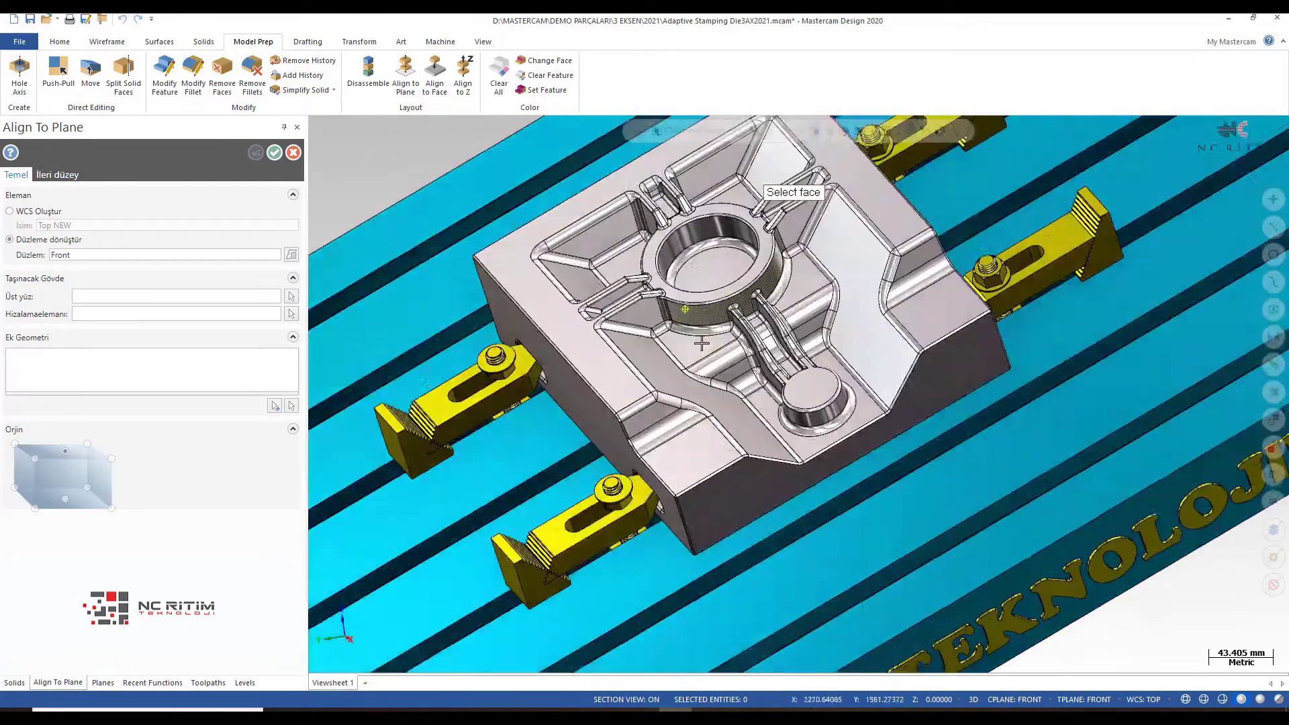
scroll(708, 285, "up", 2)
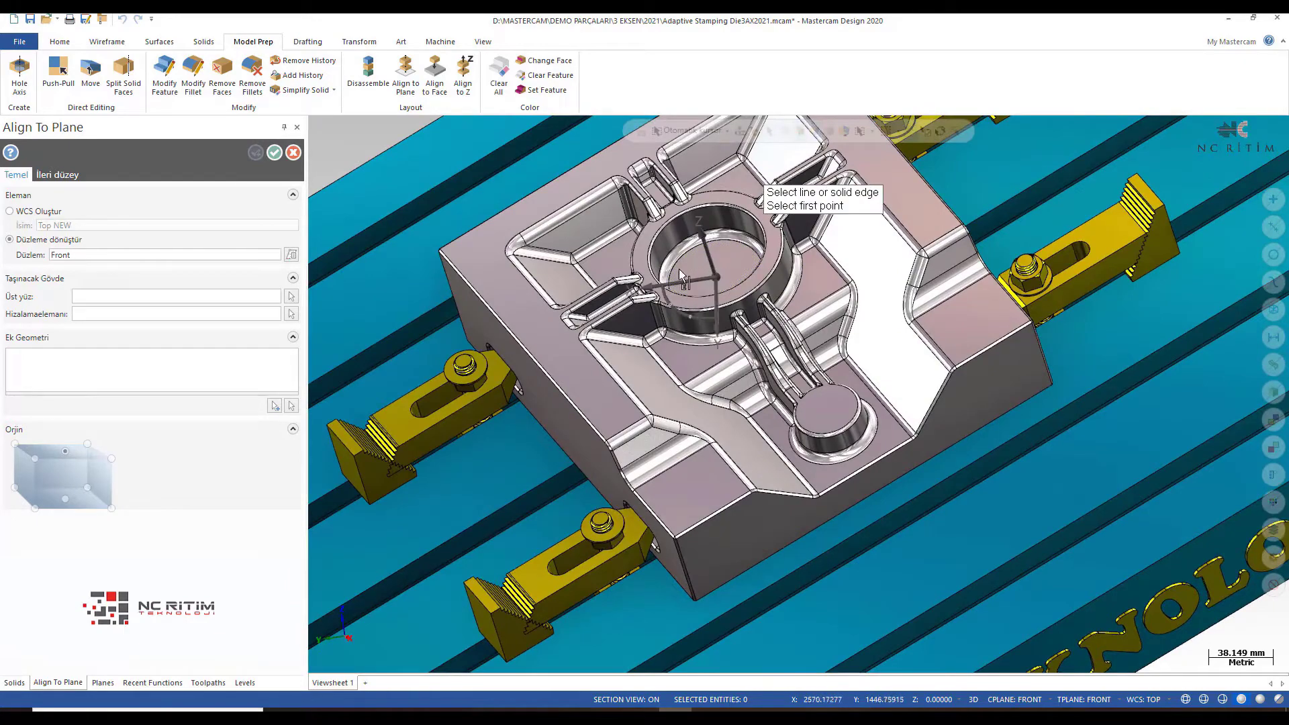
Pick two points along the die's edge to define the alignment vector
scroll(675, 282, "down", 3)
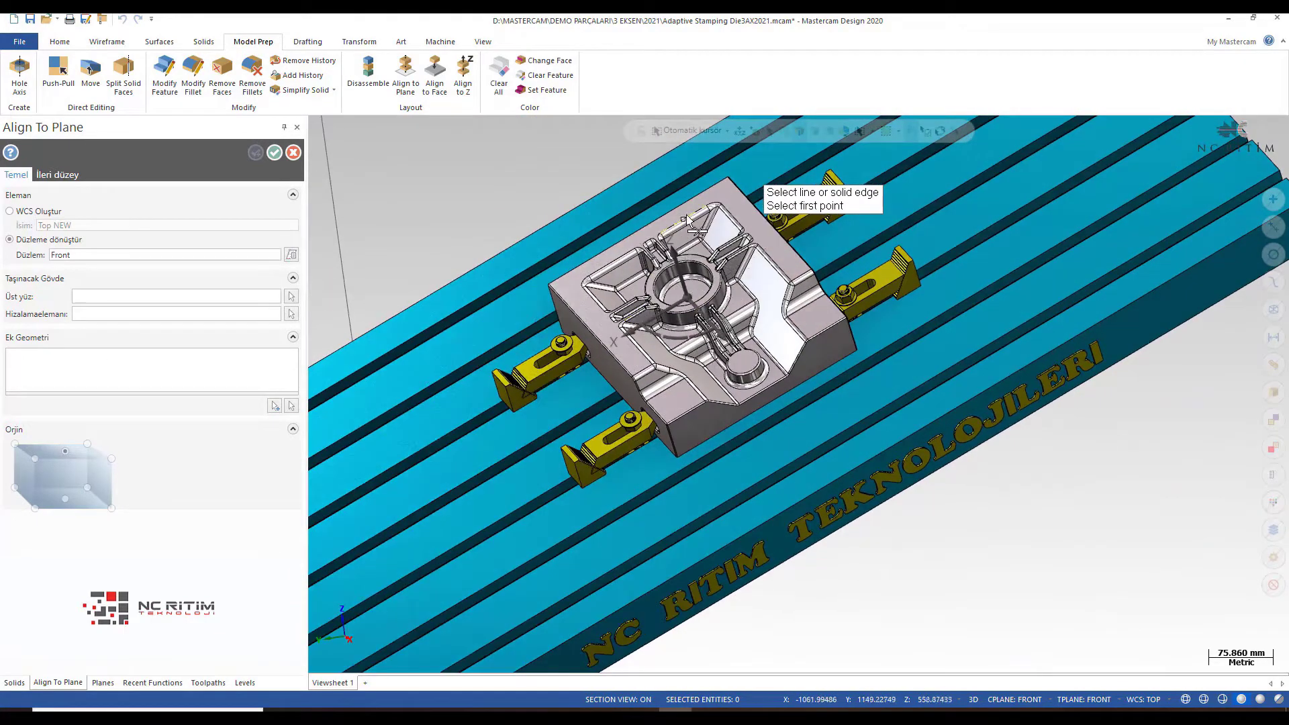
scroll(688, 209, "down", 1)
scroll(664, 214, "up", 2)
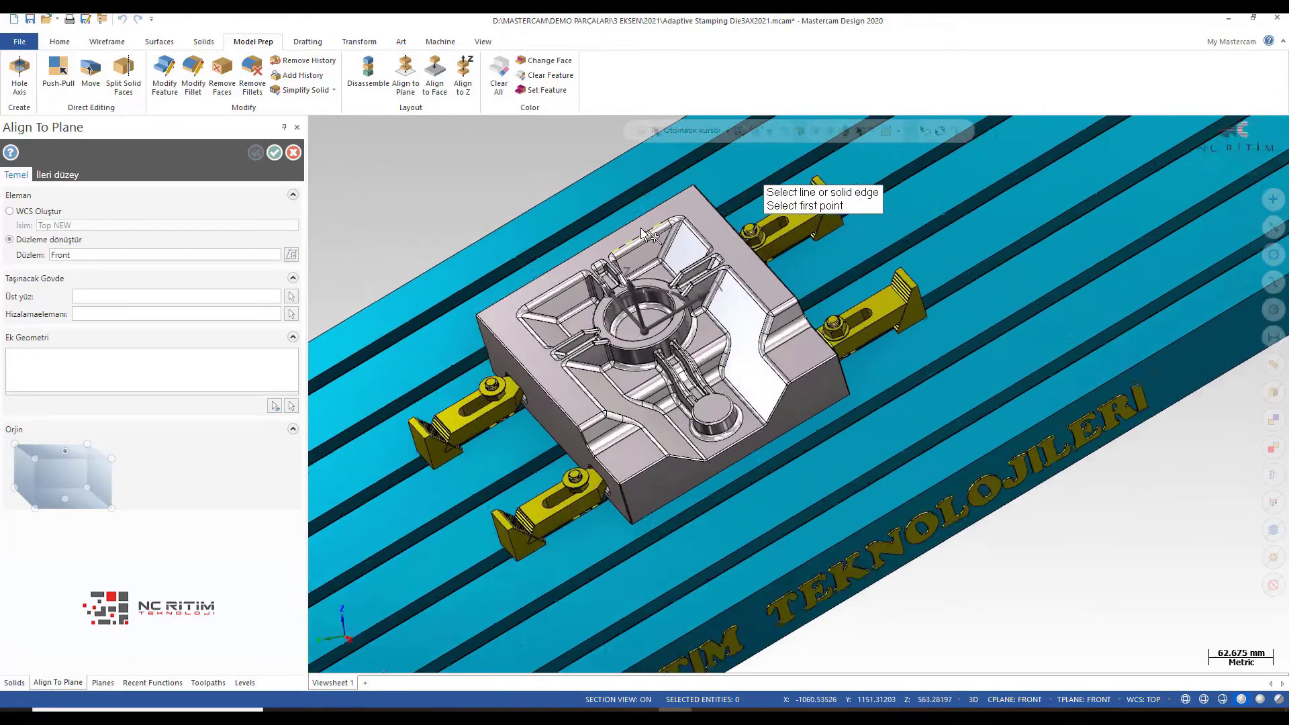
scroll(649, 216, "up", 1)
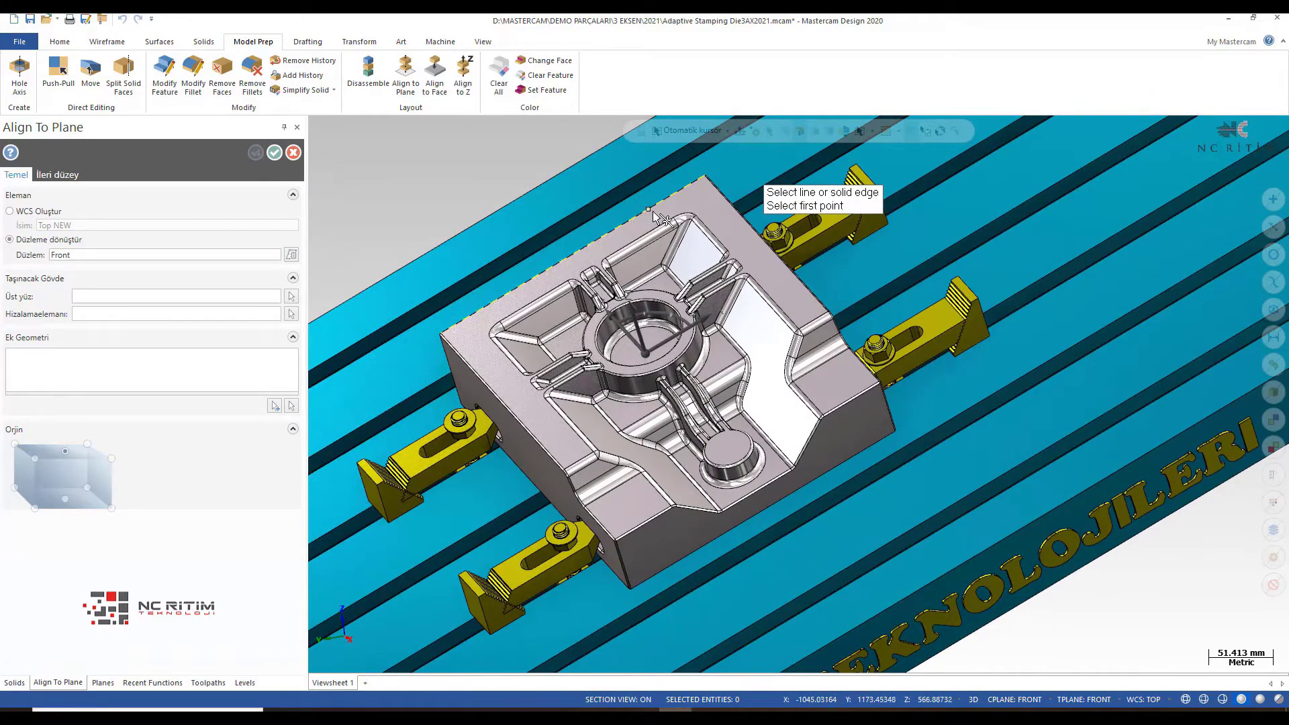
left_click(651, 211)
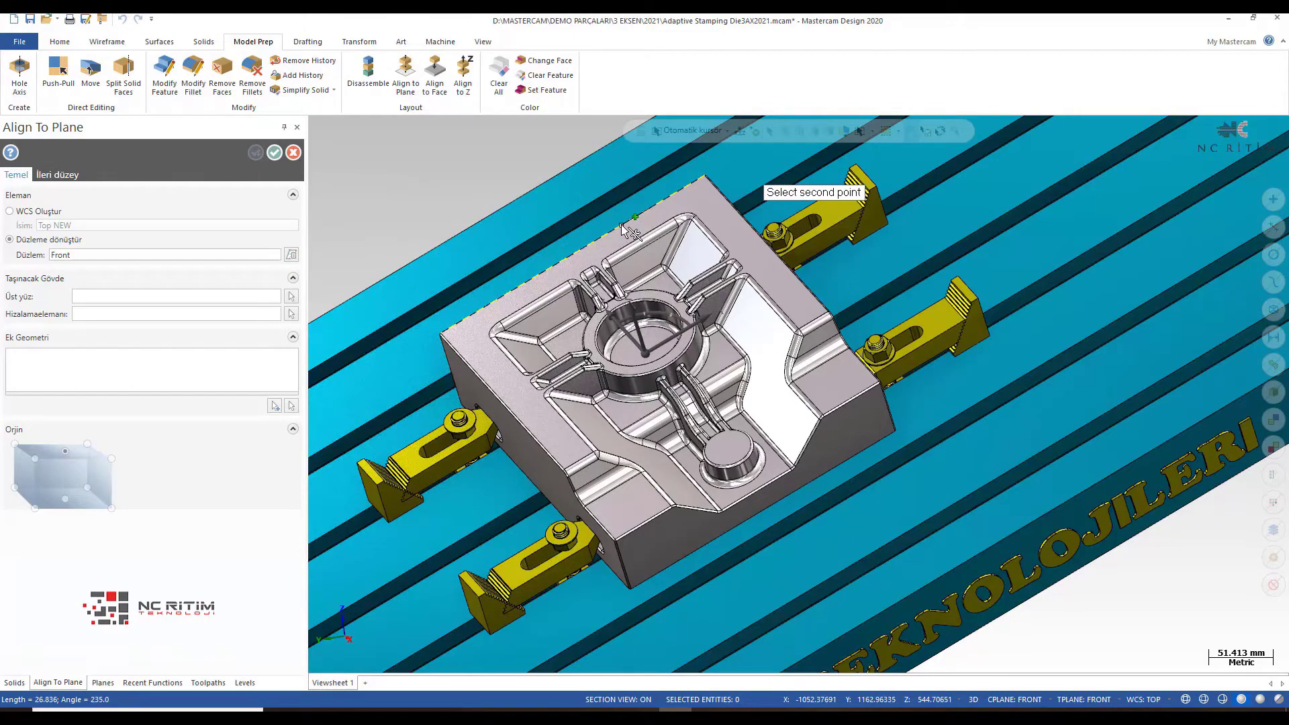
left_click(630, 230)
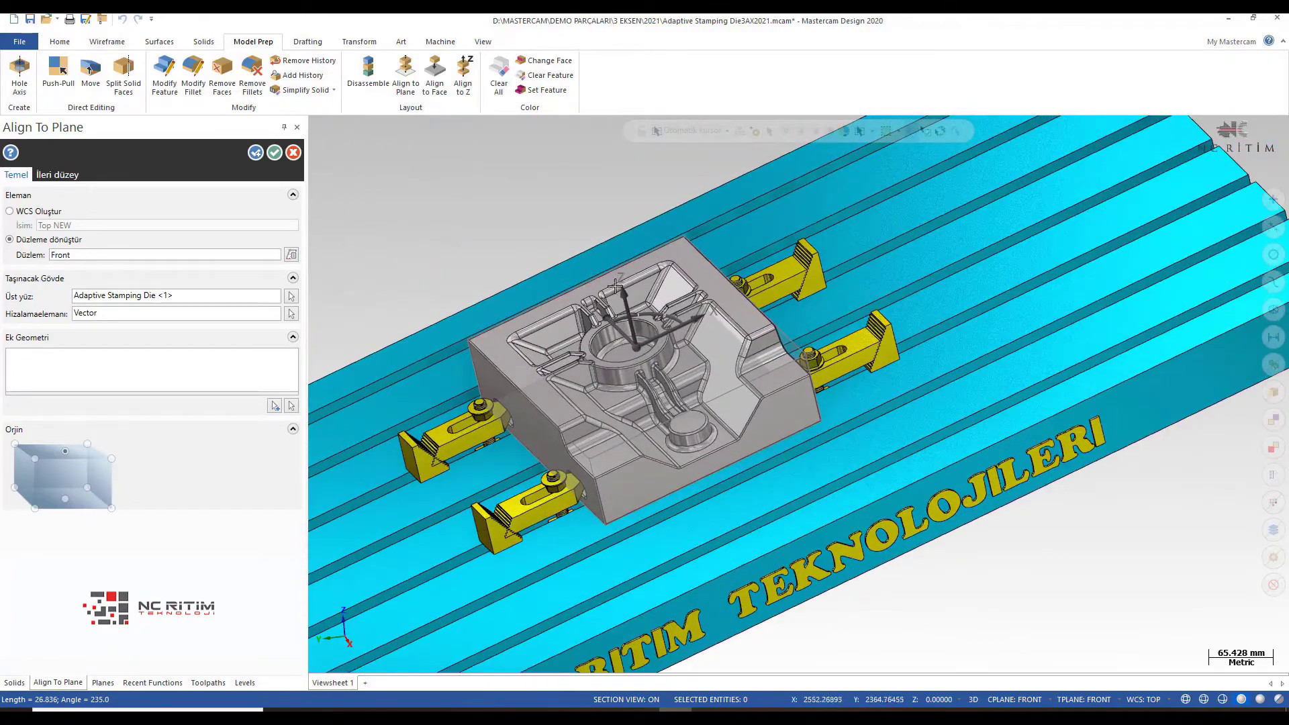
Disable the Nearest AutoCursor snap again and save it to the configuration file
key("Return")
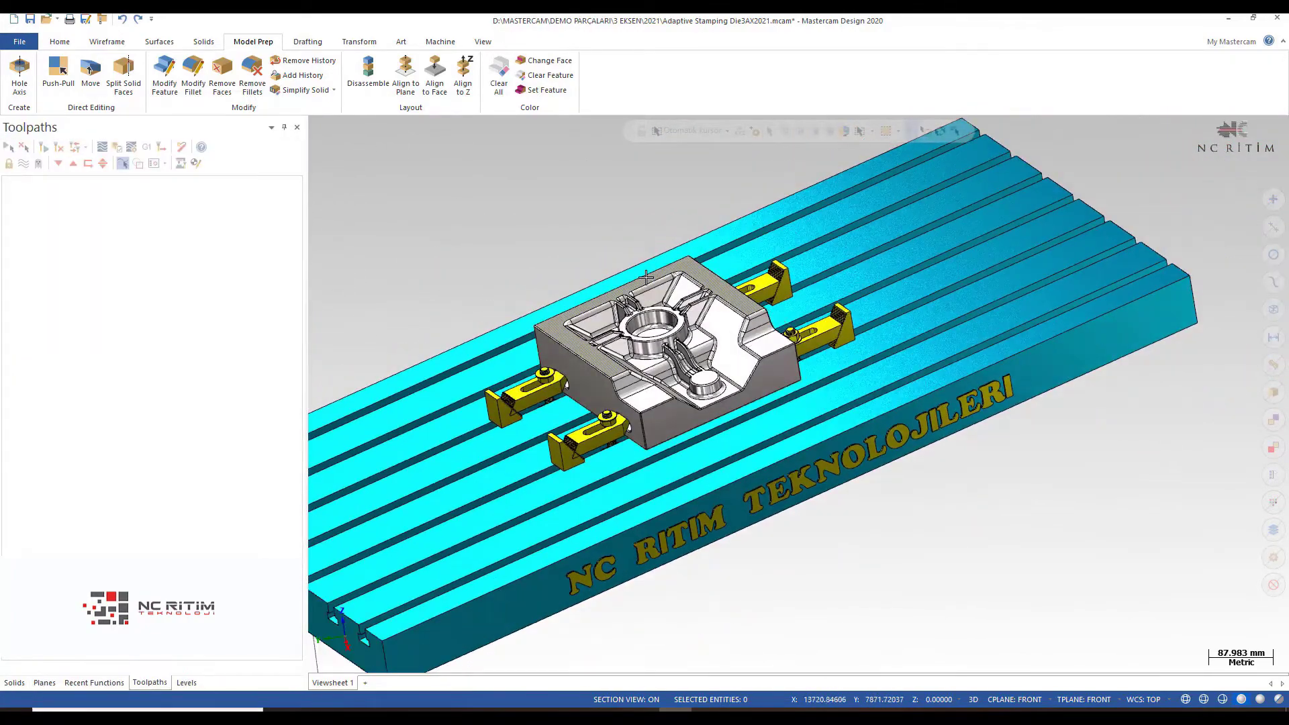
left_click(752, 136)
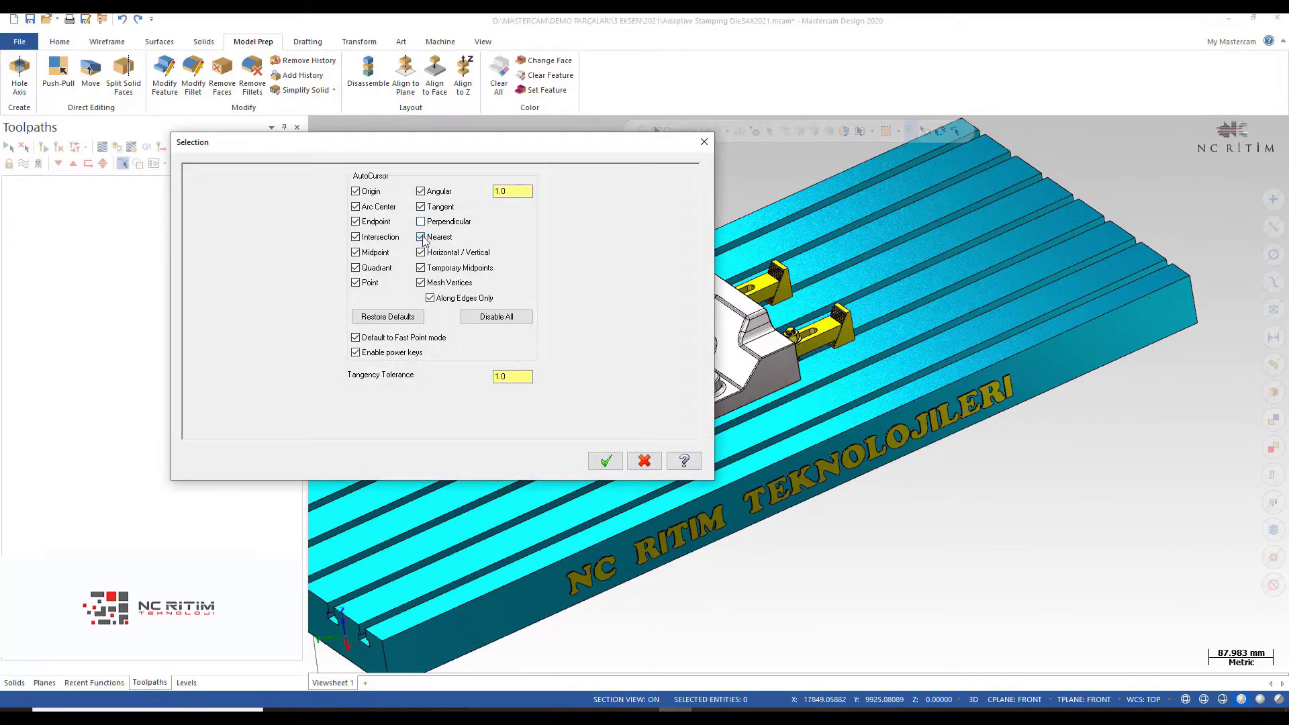
left_click(605, 461)
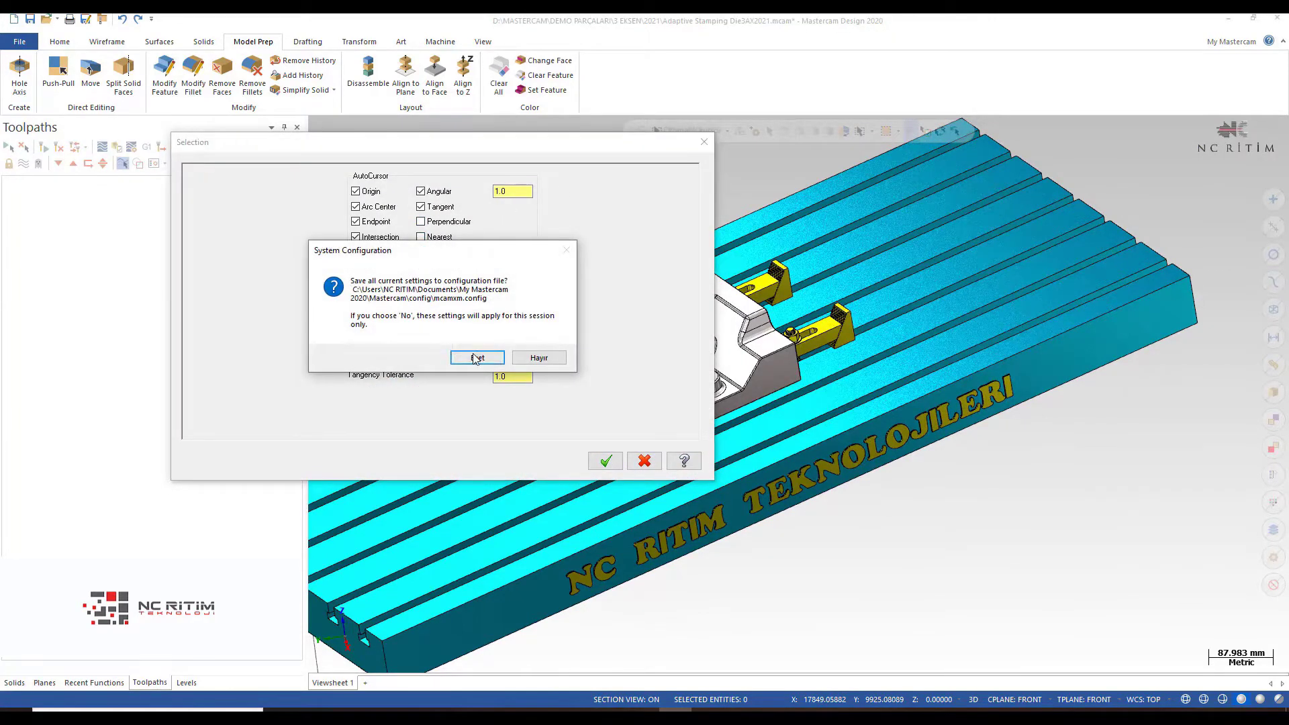
left_click(476, 358)
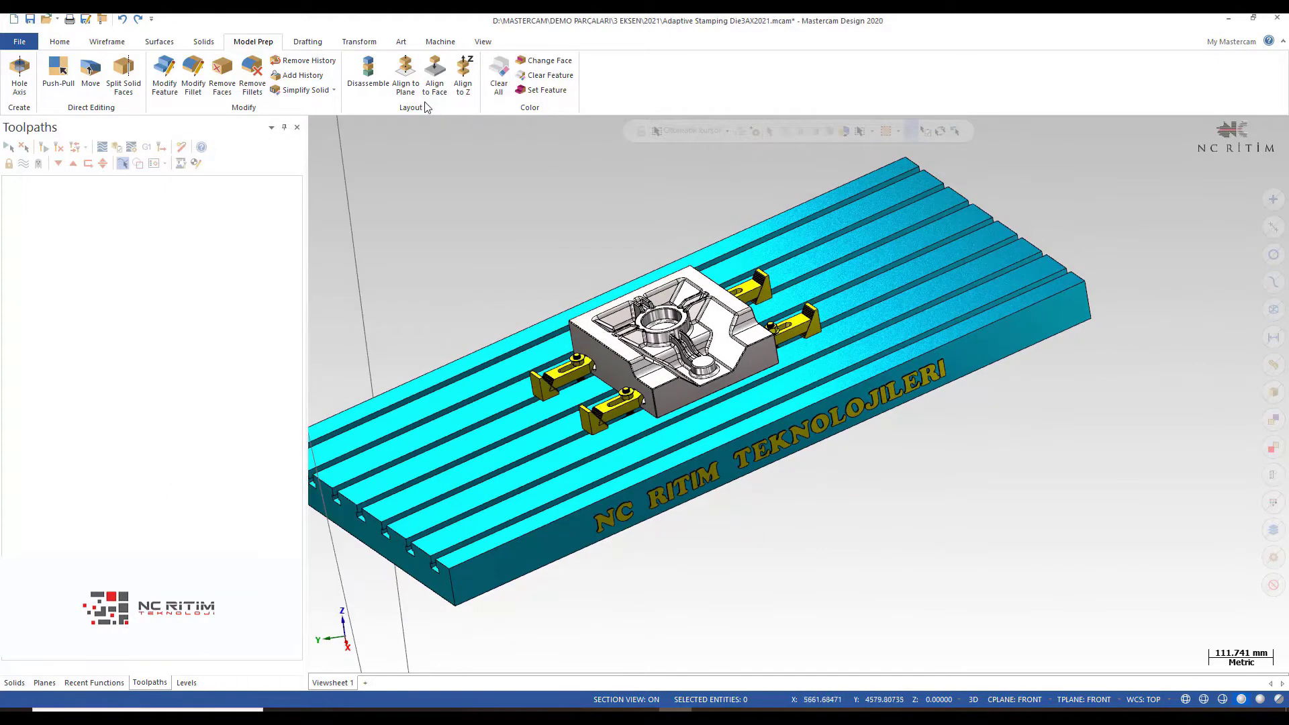
Align the die again using its top face, an edge, and a top-centre origin
left_click(406, 87)
scroll(546, 187, "up", 2)
scroll(591, 282, "up", 2)
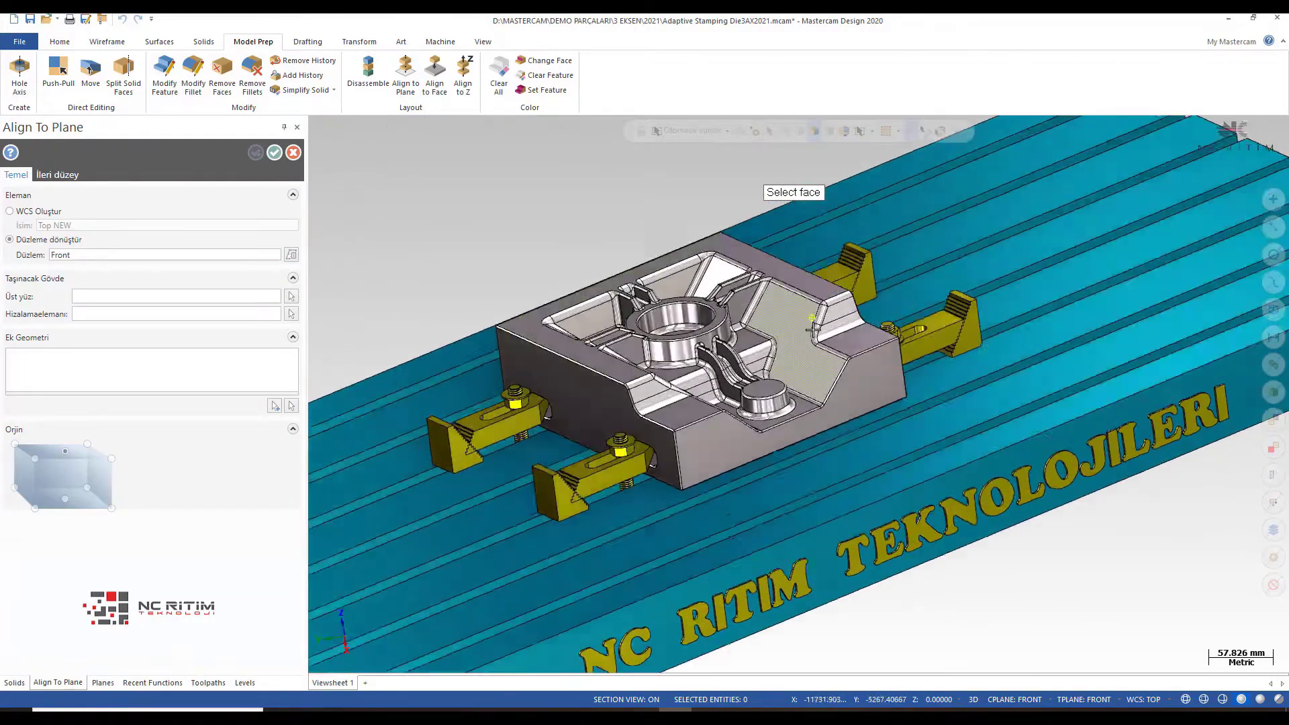
scroll(770, 401, "up", 3)
left_click(771, 402)
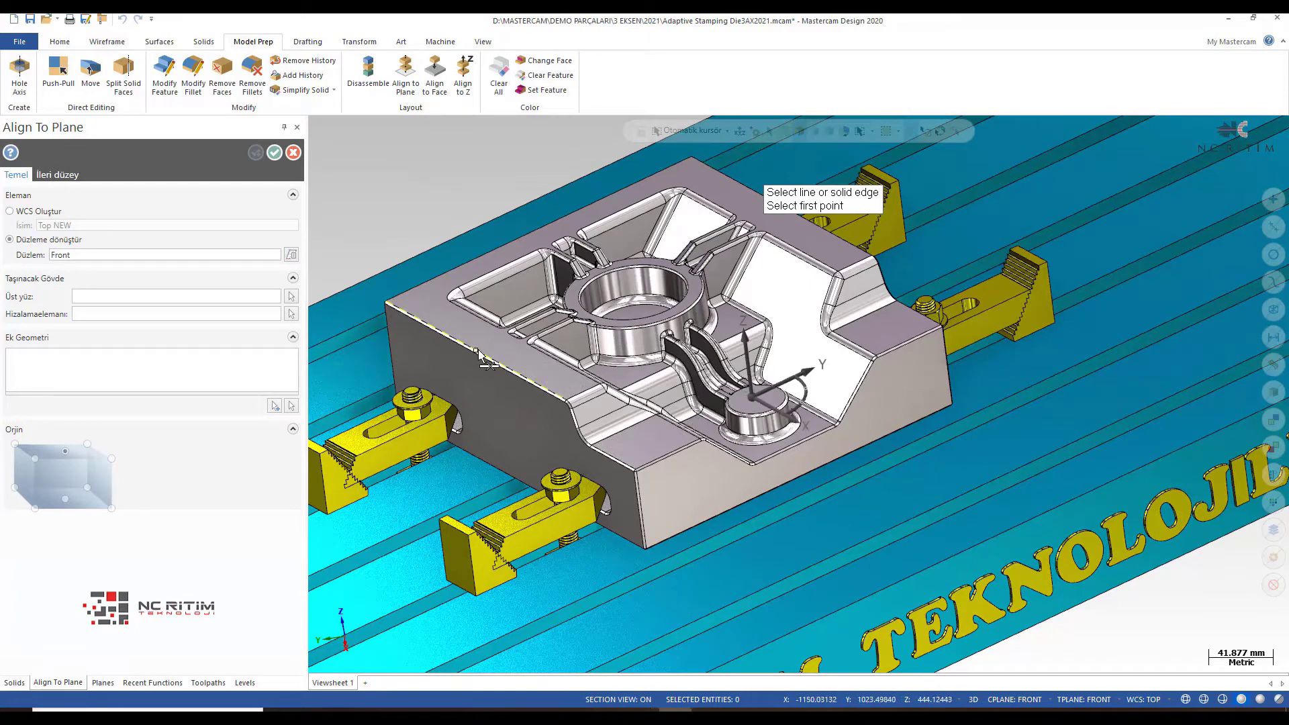
left_click(662, 178)
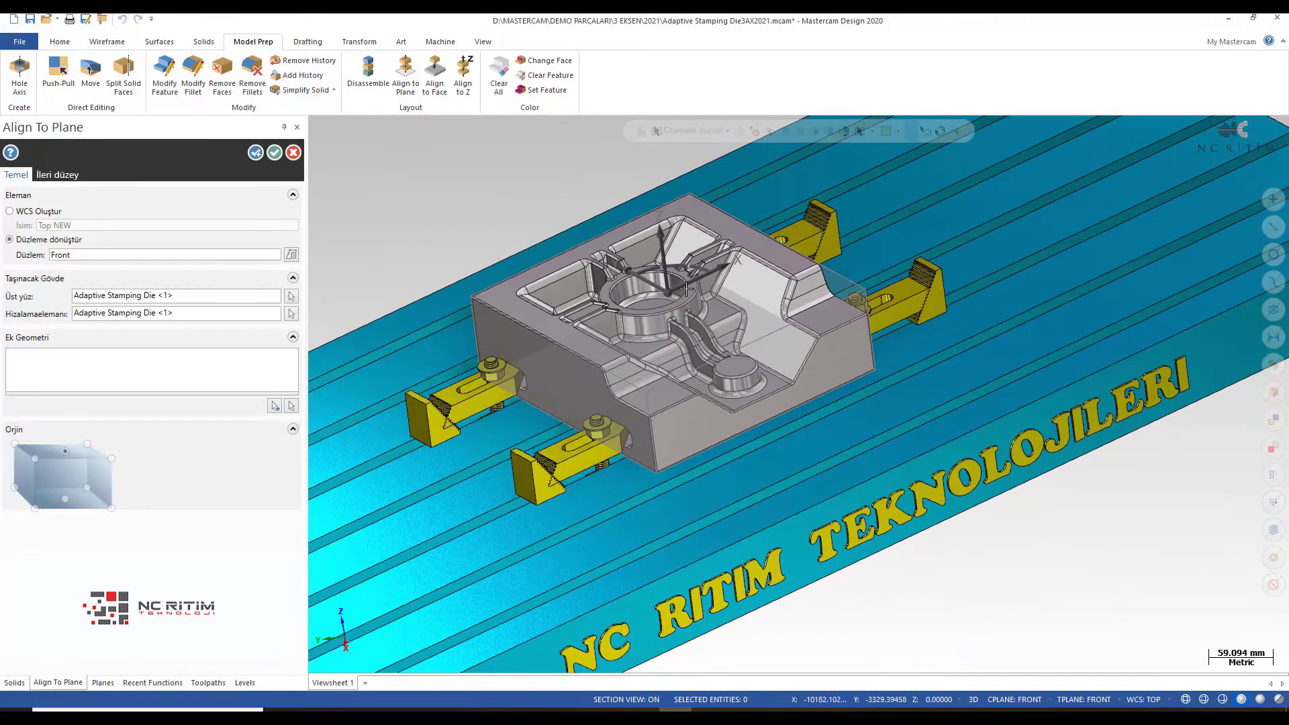
left_click(16, 444)
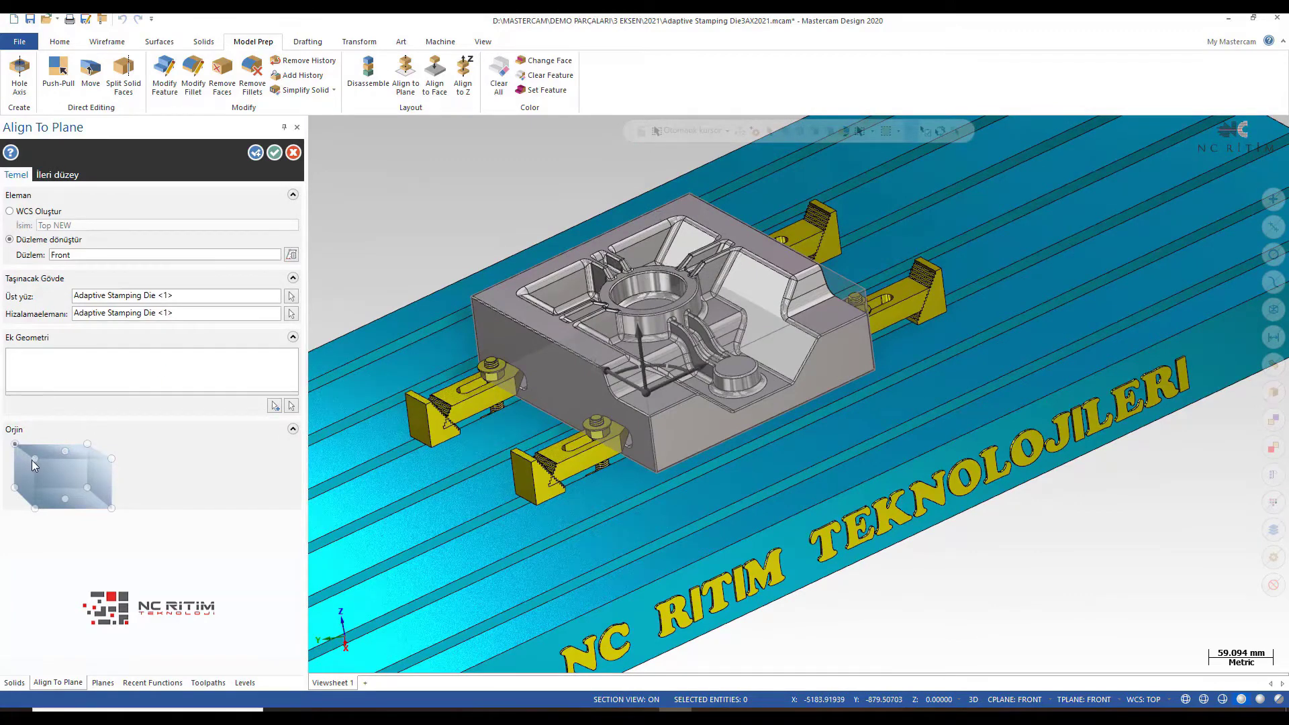
left_click(112, 458)
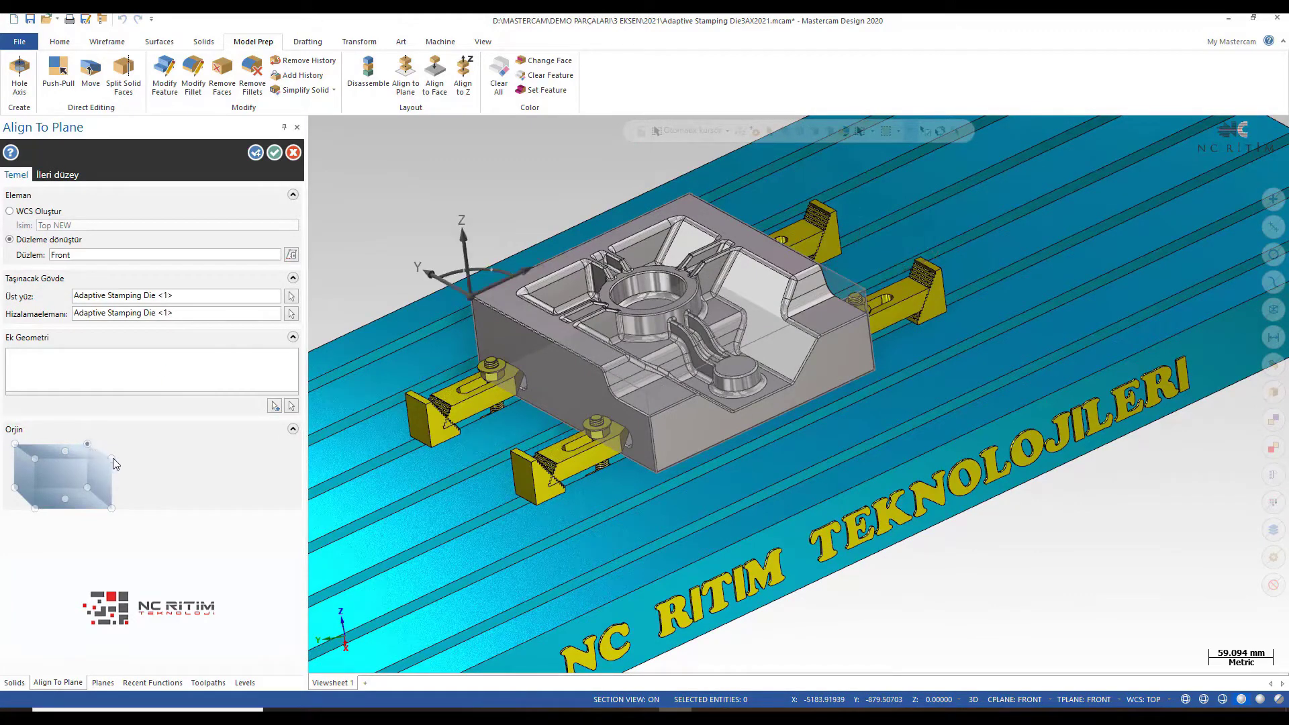
left_click(65, 451)
Window-select the table and clamps as Additional Geometry to move with the die
scroll(590, 390, "down", 2)
scroll(584, 386, "down", 2)
scroll(564, 373, "down", 1)
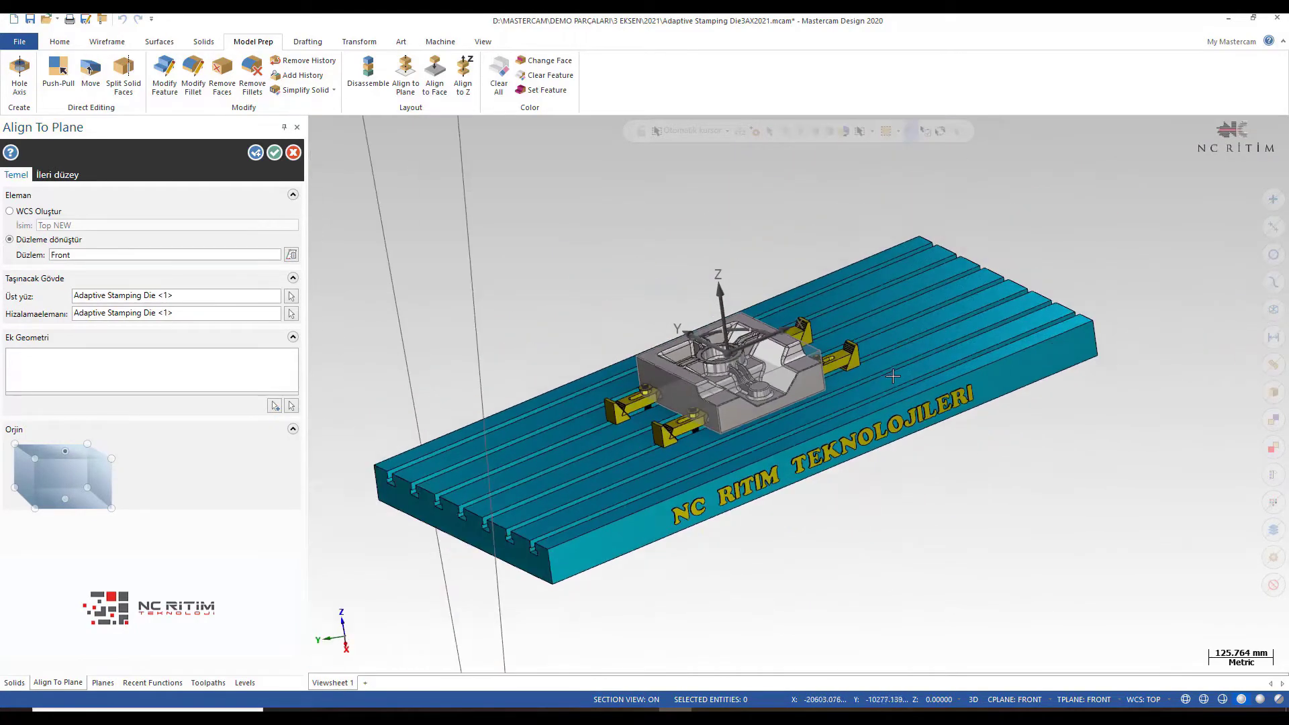
scroll(544, 359, "down", 1)
scroll(526, 349, "down", 1)
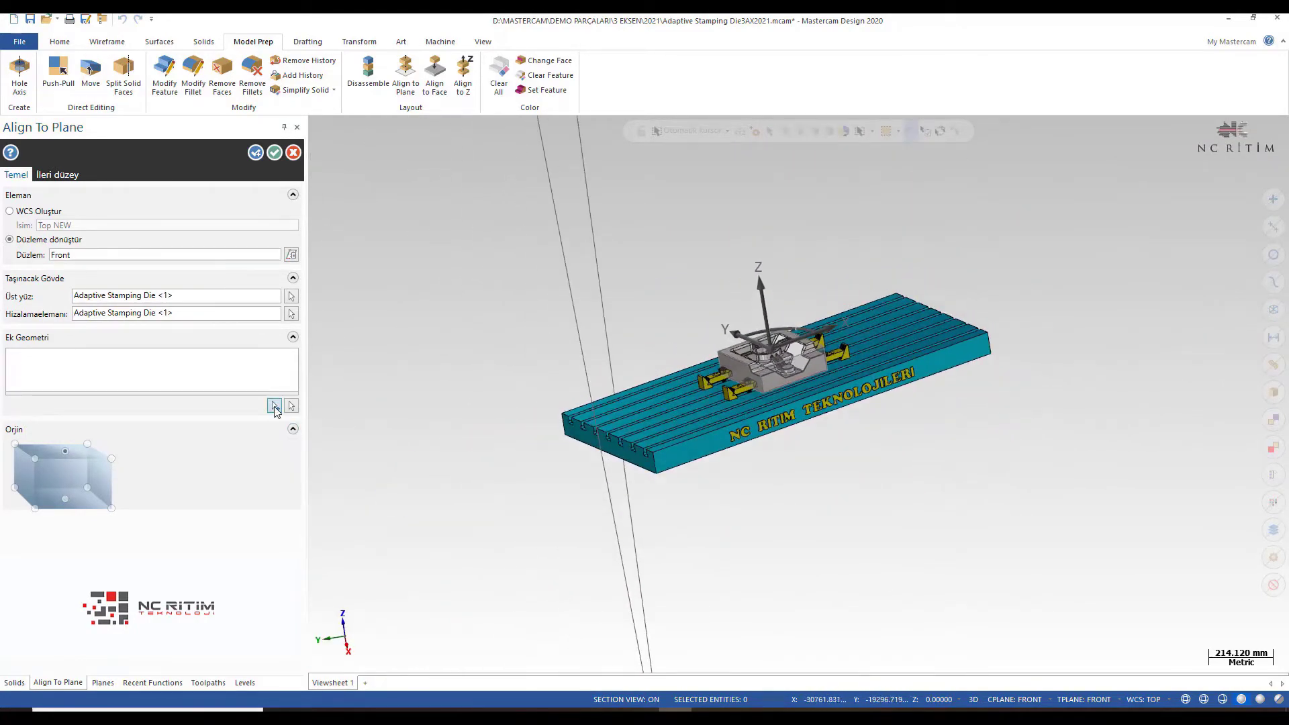
left_click(274, 405)
scroll(577, 355, "down", 1)
left_click_drag(480, 253, 870, 463)
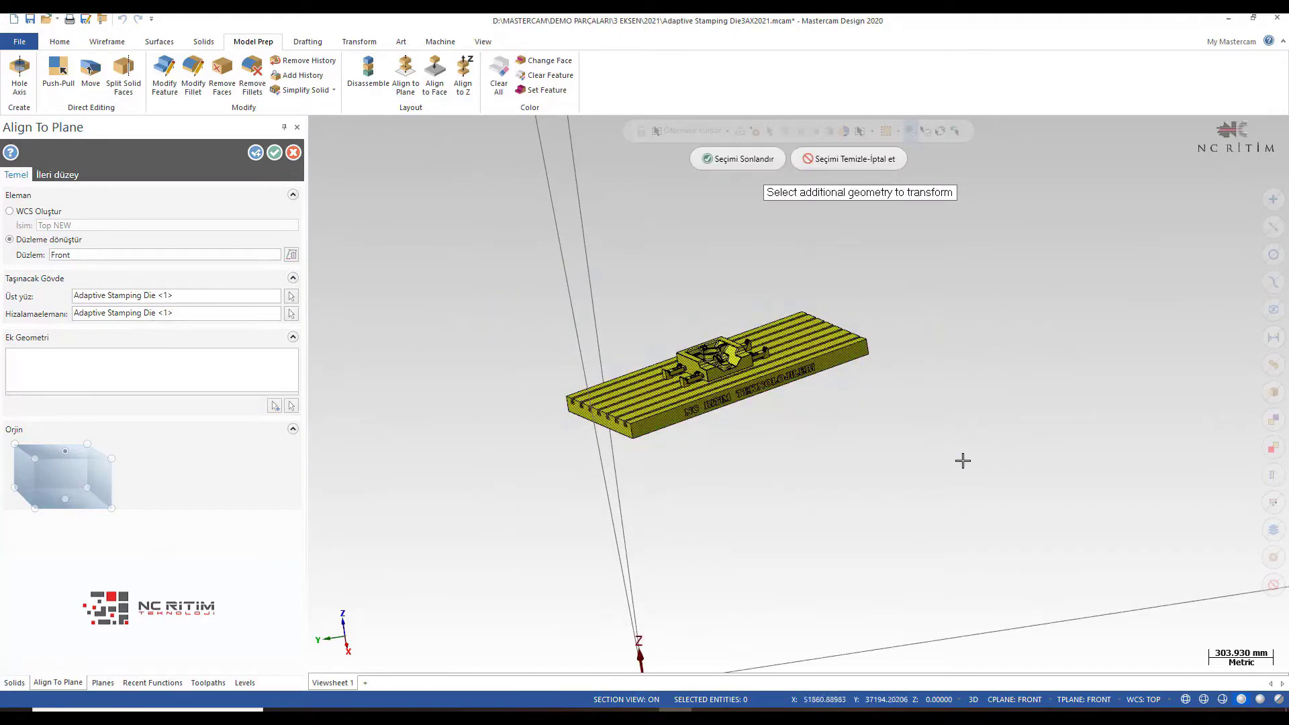
left_click(730, 164)
scroll(722, 437, "down", 1)
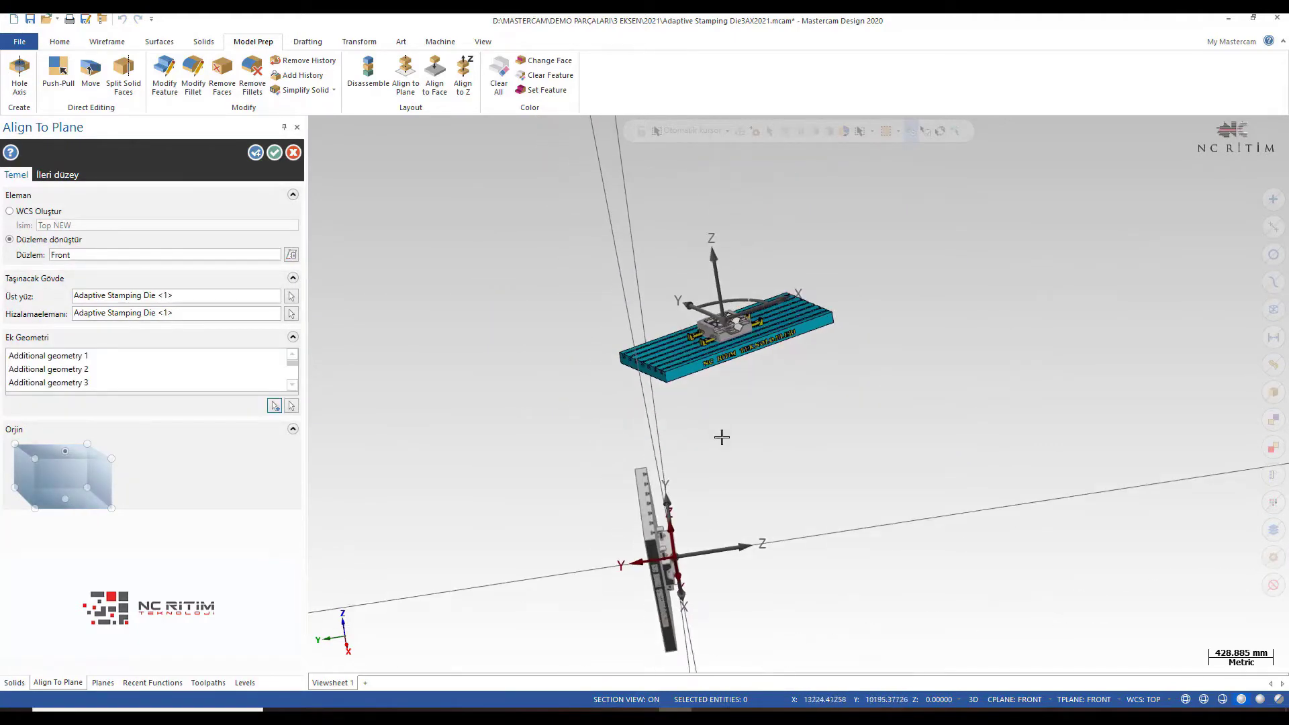
mouse_move(722, 437)
middle_mouse_down()
mouse_move(605, 446)
mouse_move(507, 420)
mouse_move(131, 264)
middle_mouse_up()
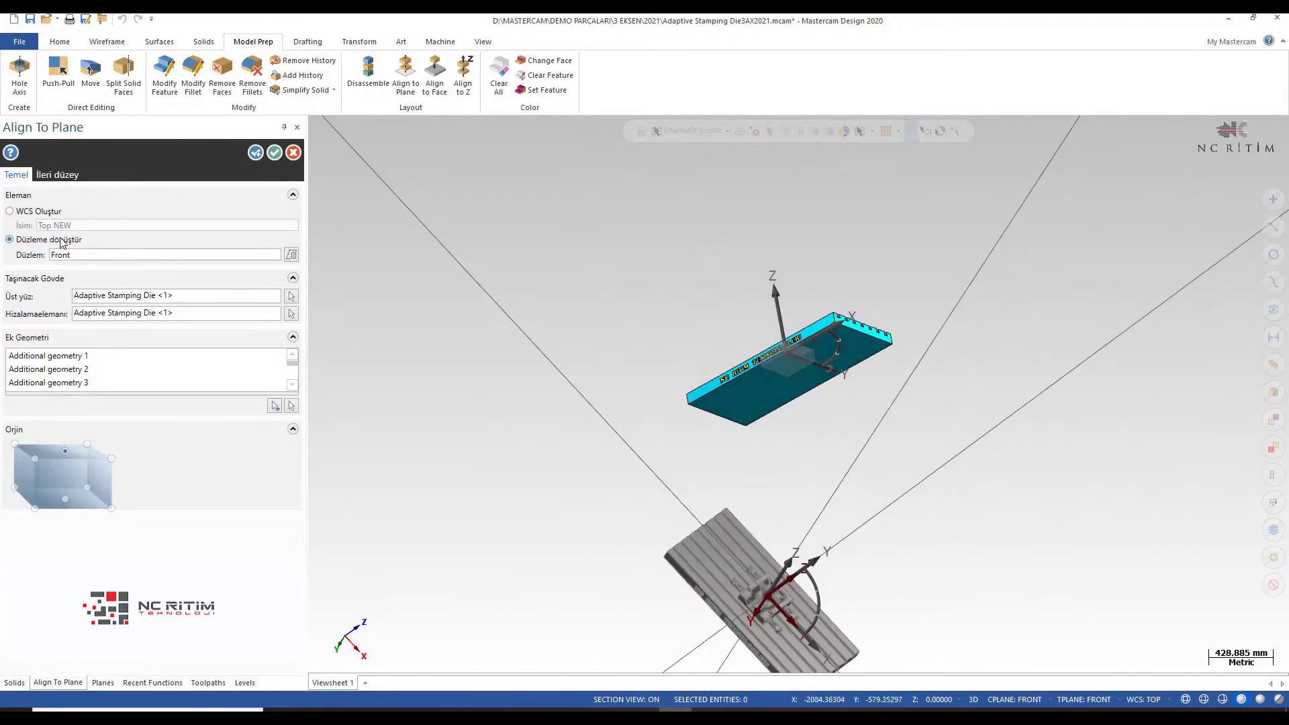
Set the target plane to Top and confirm the alignment
left_click(20, 212)
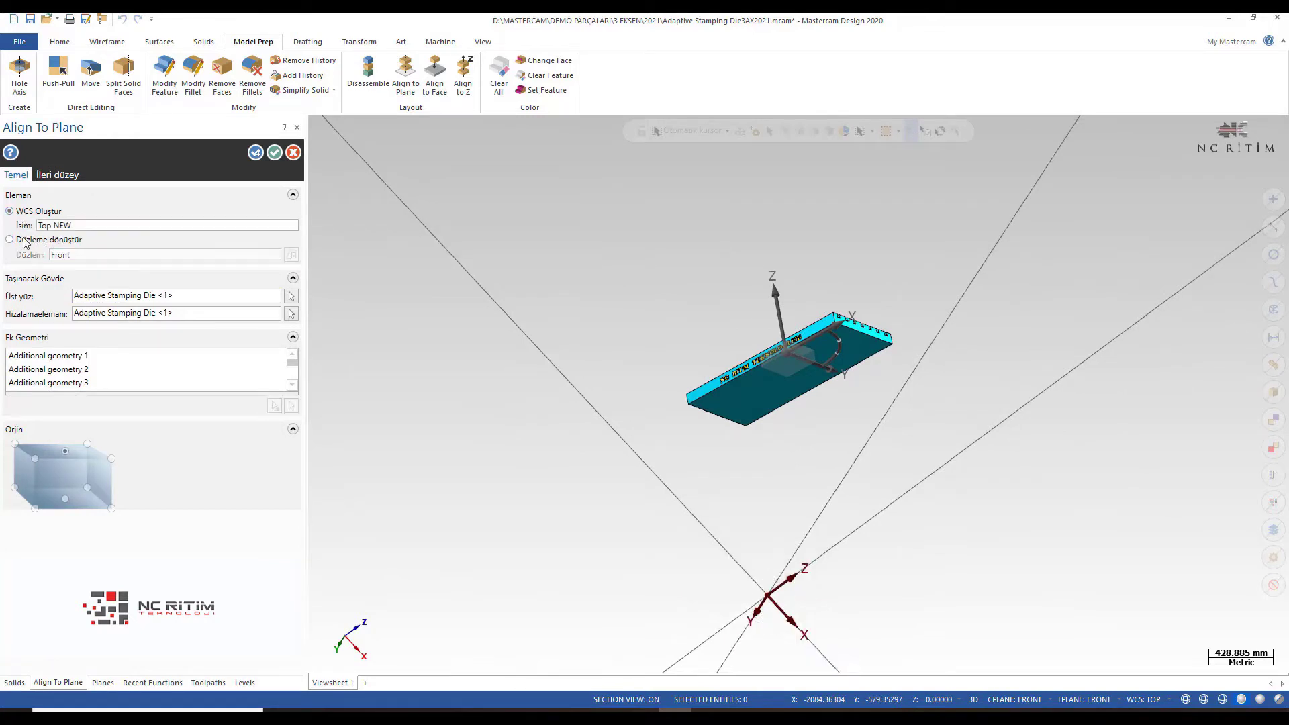
left_click(23, 241)
left_click(291, 255)
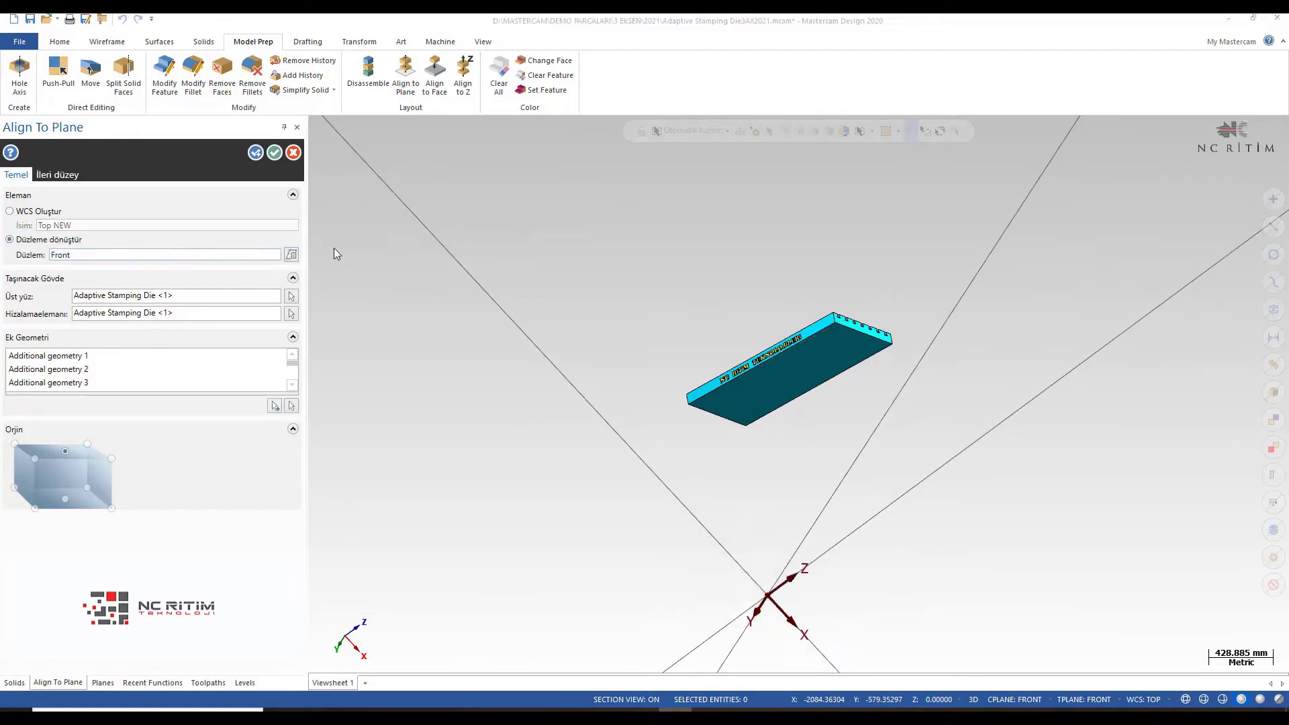
left_click(336, 226)
left_click(388, 504)
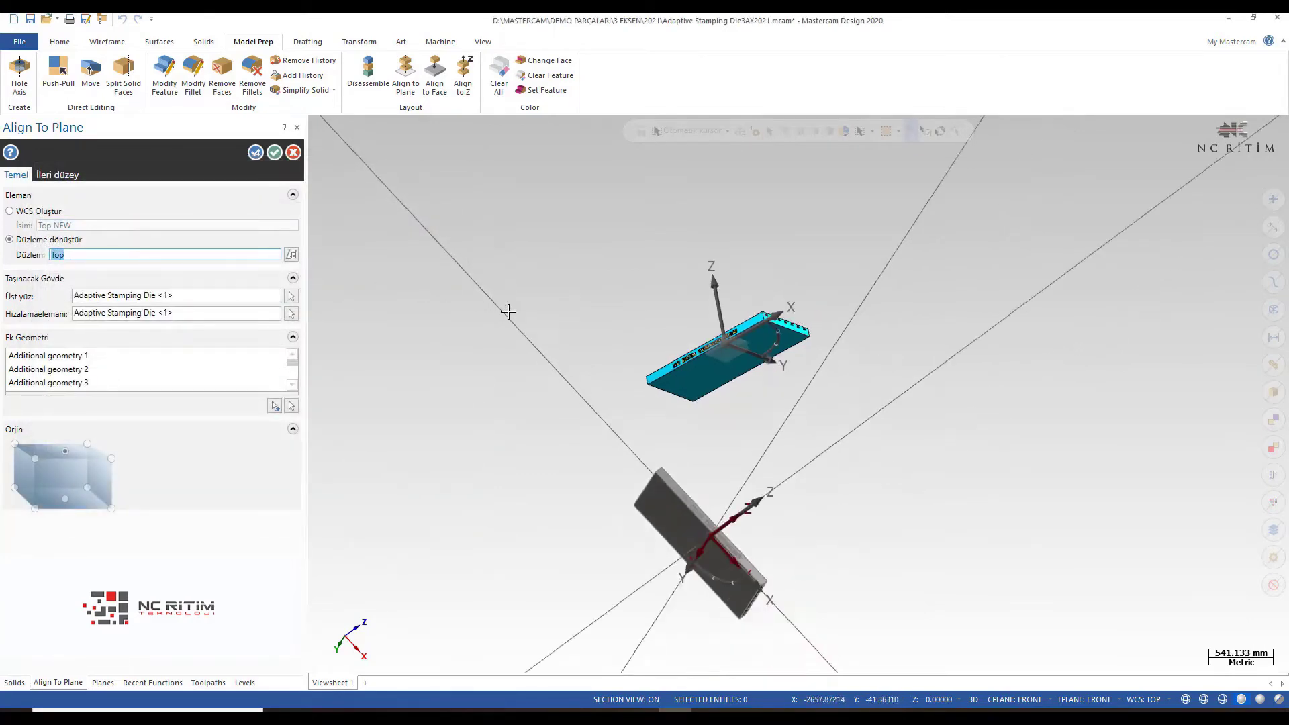
mouse_move(507, 311)
middle_mouse_down()
mouse_move(562, 377)
mouse_move(494, 359)
middle_mouse_up()
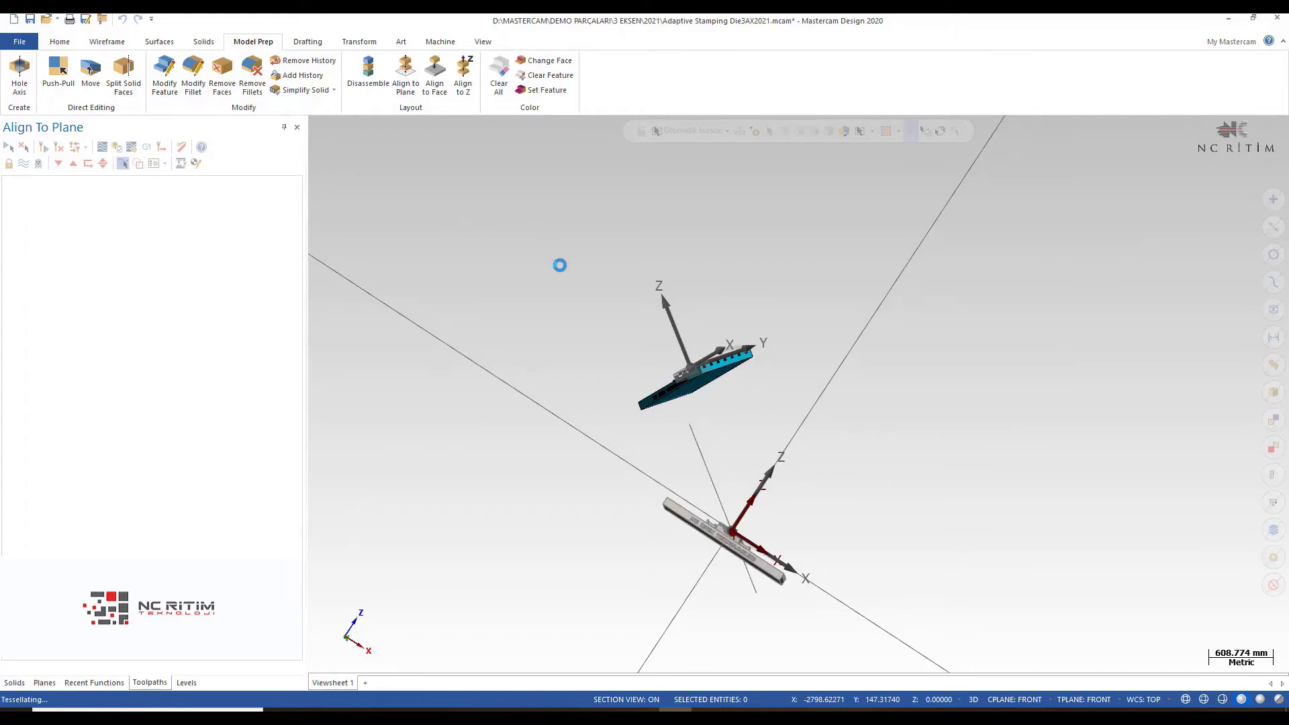
Switch the viewport to the Top view, then orbit to an oblique angle
right_click(690, 363)
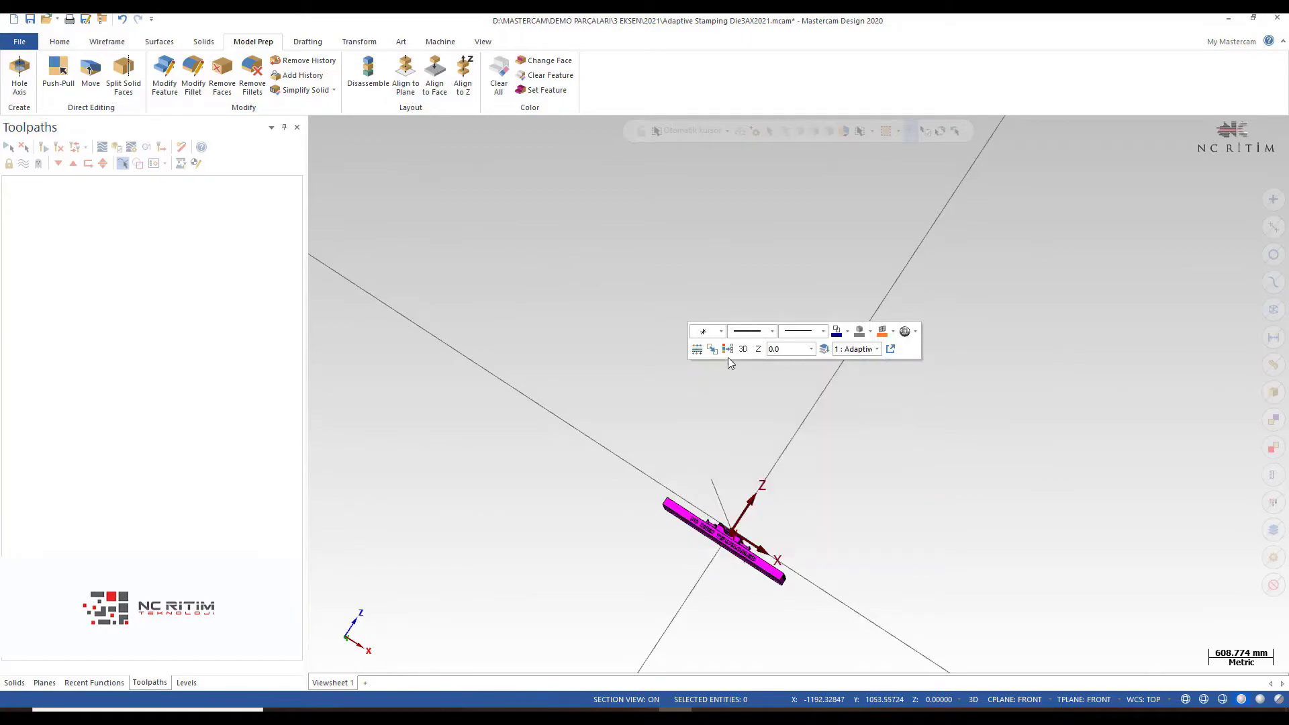
right_click(678, 357)
left_click(718, 431)
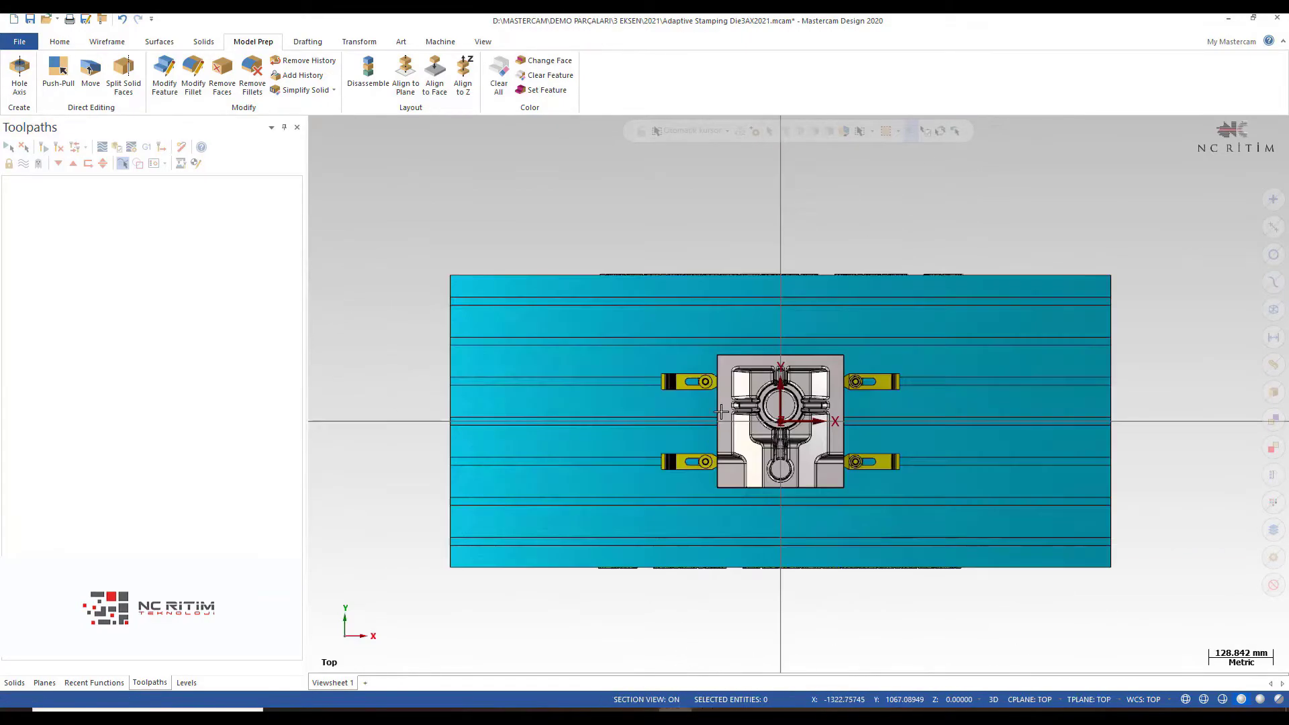
mouse_move(721, 412)
middle_mouse_down()
mouse_move(799, 395)
mouse_move(779, 386)
middle_mouse_up()
scroll(779, 386, "up", 2)
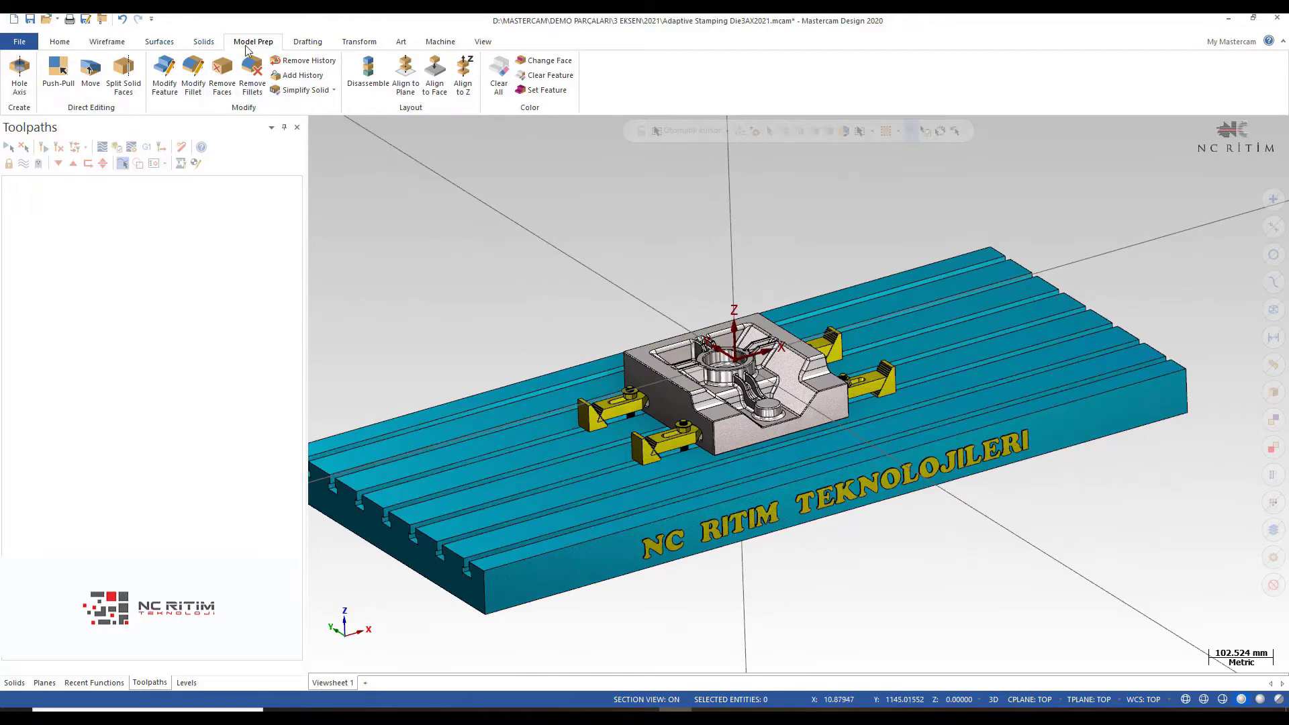
Show the Transform commands, adjust the view tilt, and switch to the Wireframe tools
left_click(374, 46)
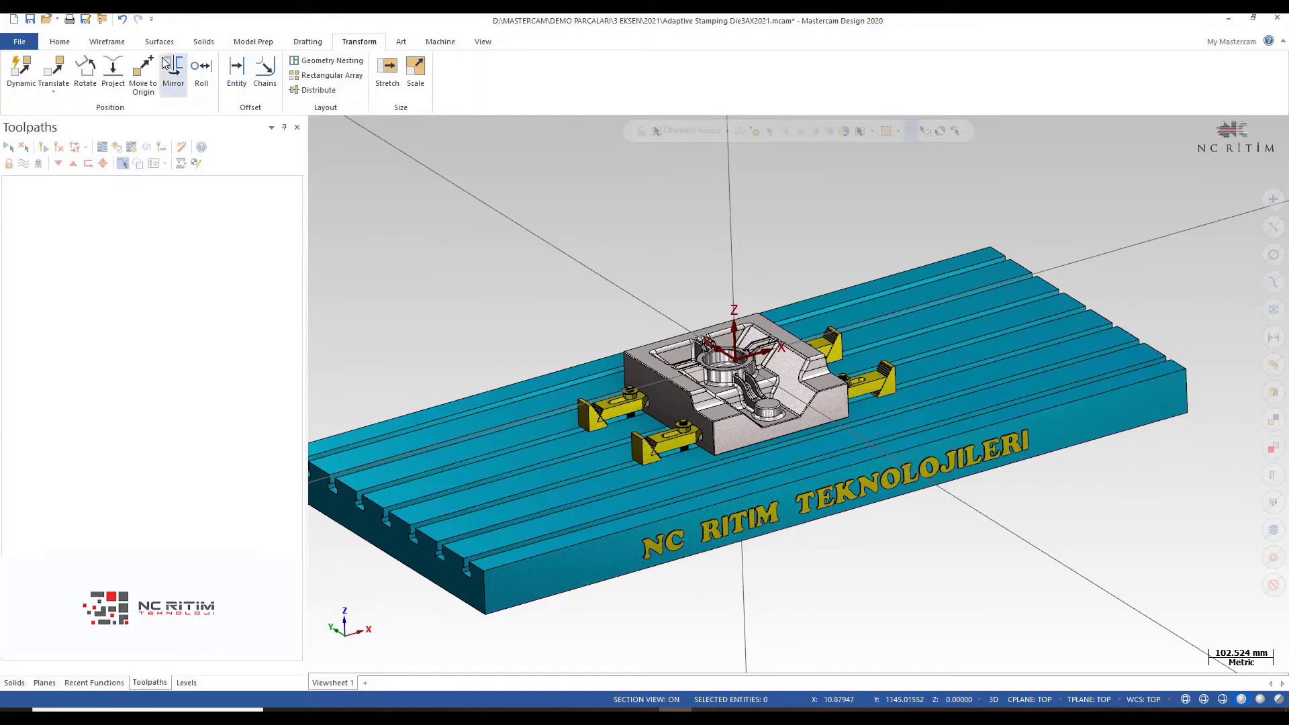
middle_click_drag(633, 192, 604, 175)
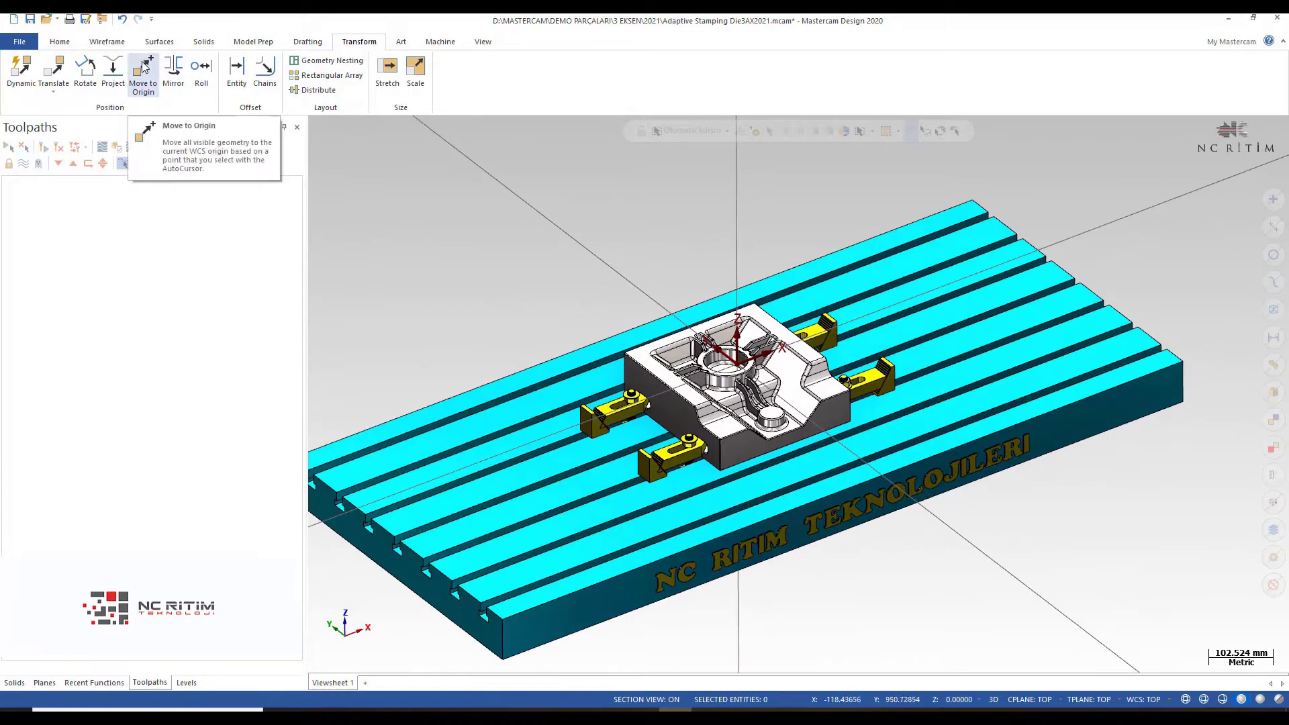
scroll(624, 302, "down", 2)
scroll(681, 376, "up", 4)
mouse_move(680, 376)
middle_mouse_down()
mouse_move(682, 316)
mouse_move(671, 349)
mouse_move(658, 336)
middle_mouse_up()
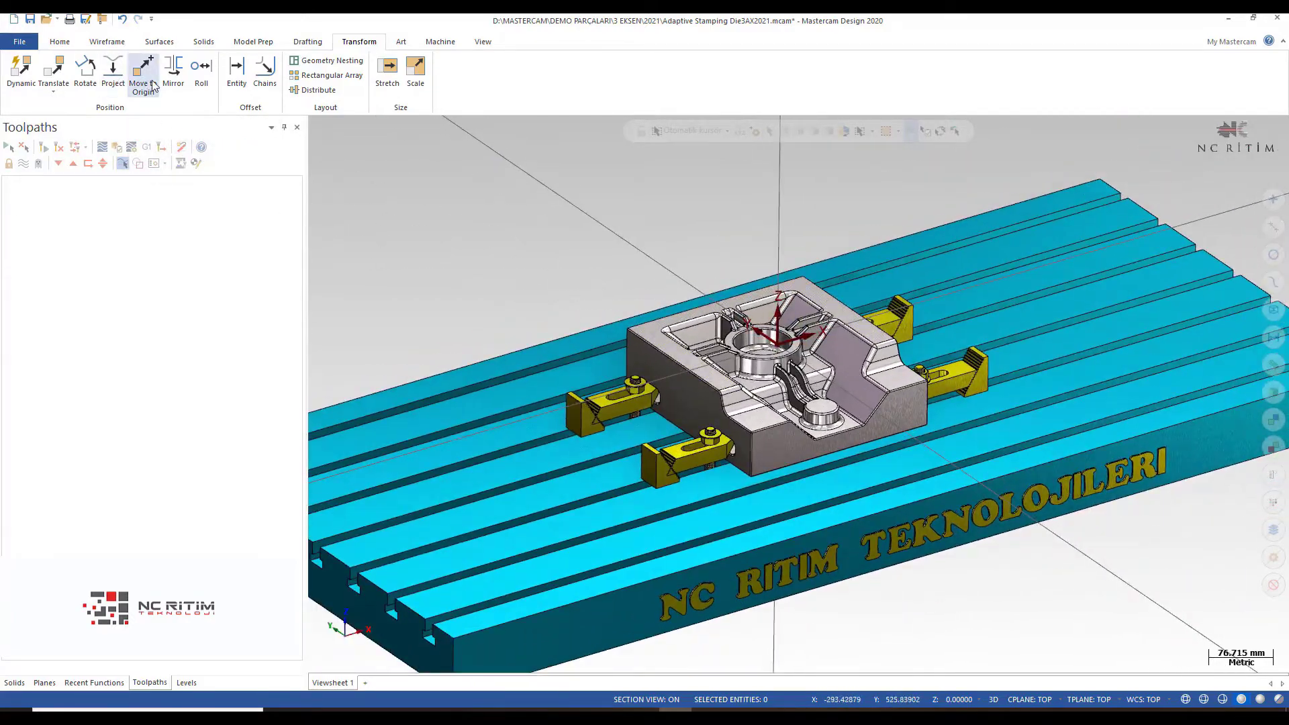
scroll(996, 372, "up", 2)
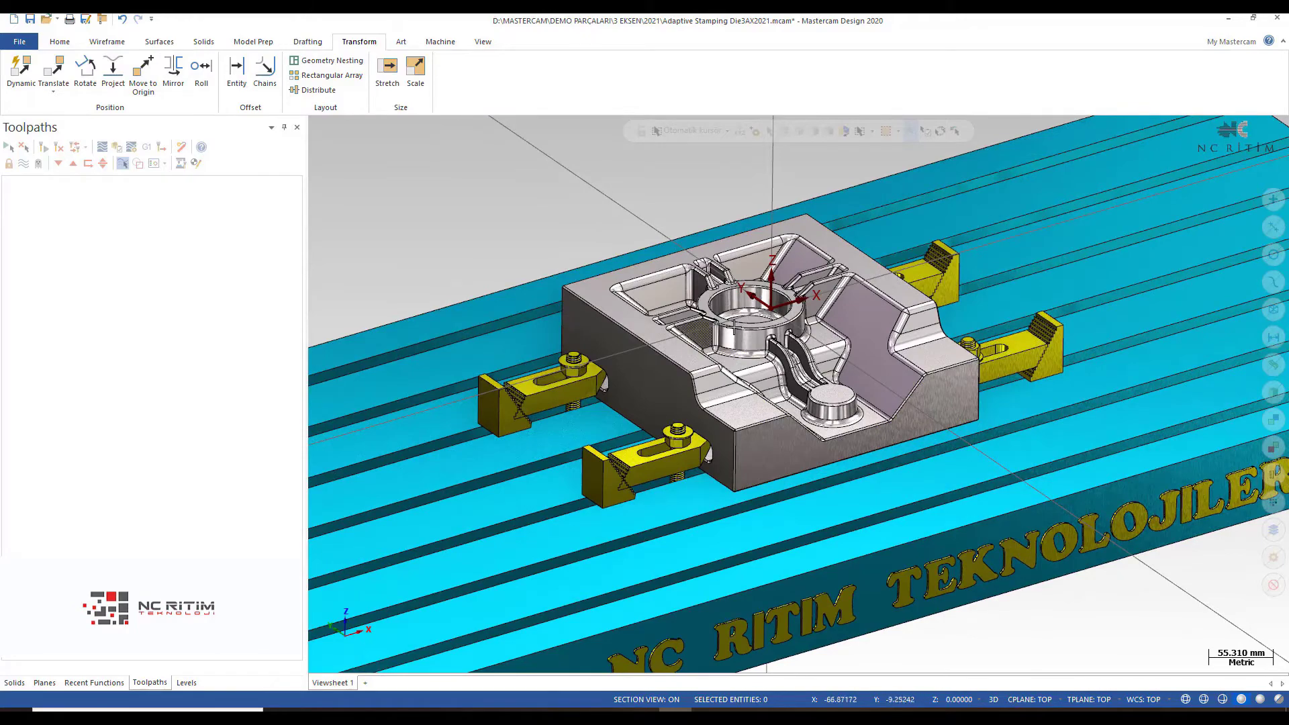
scroll(995, 371, "down", 3)
scroll(851, 362, "up", 3)
scroll(851, 362, "down", 2)
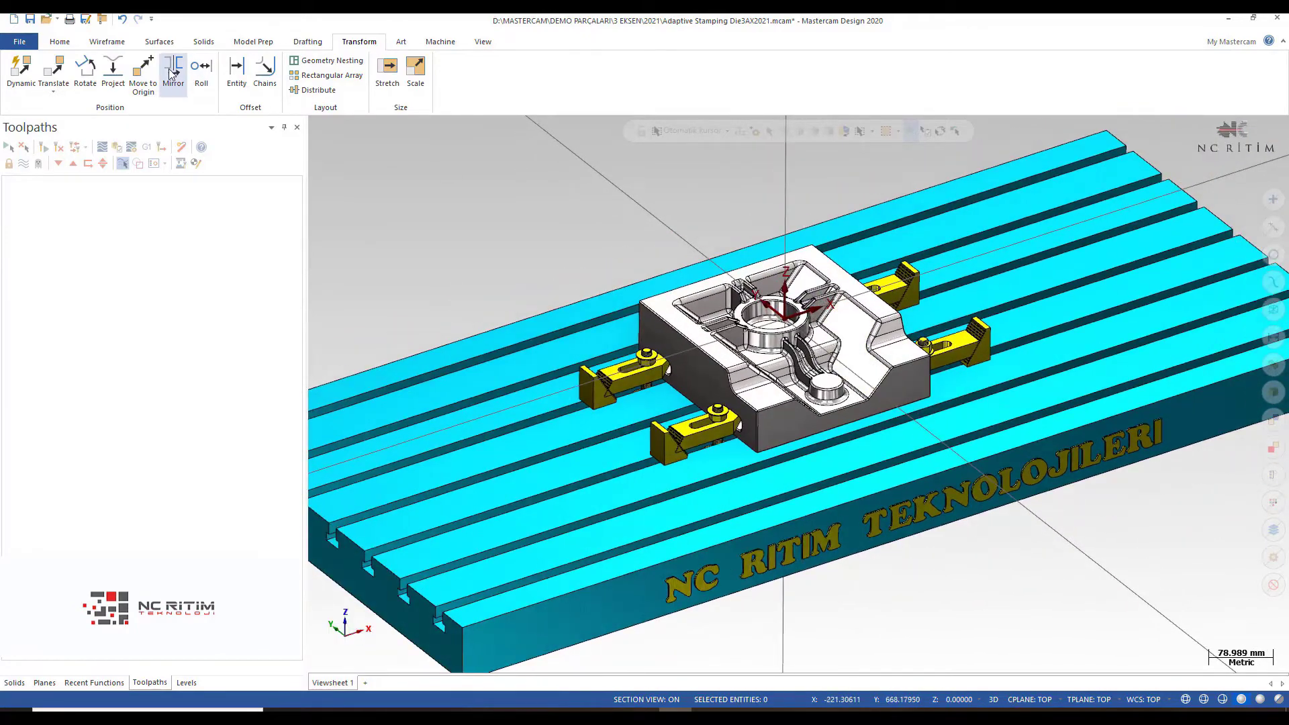
scroll(564, 225, "up", 1)
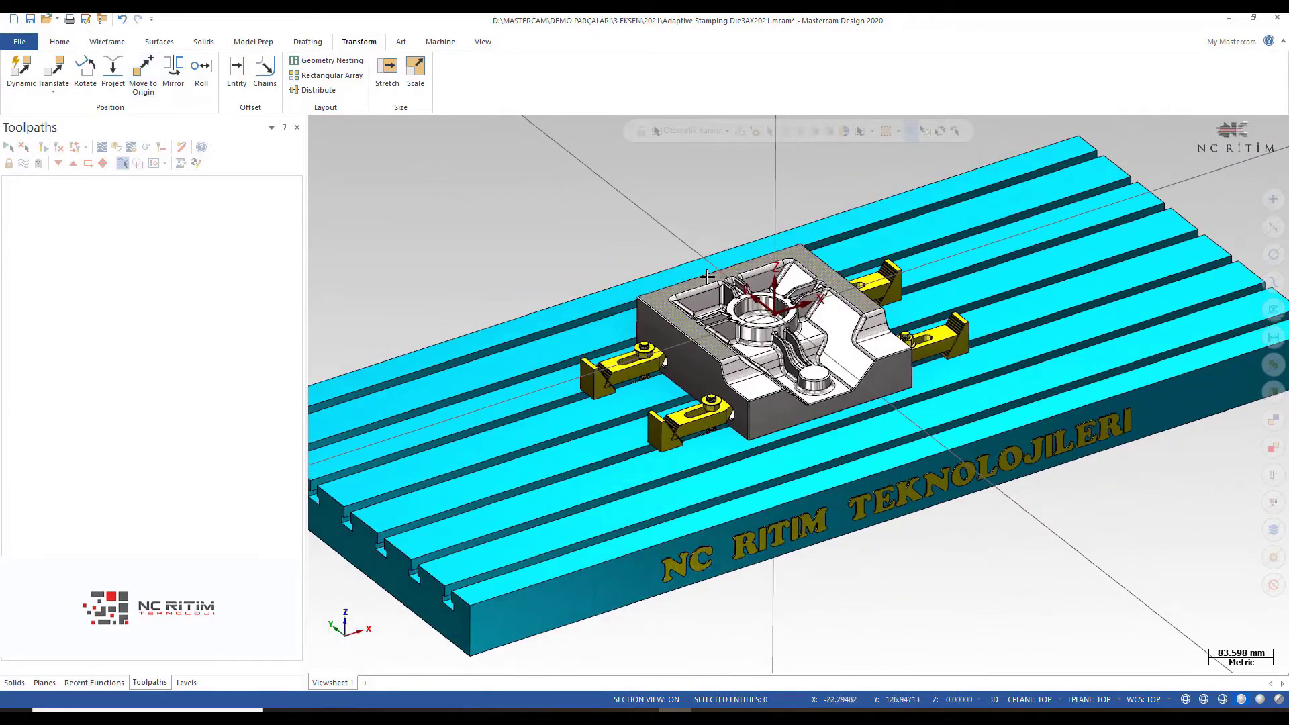
left_click(99, 44)
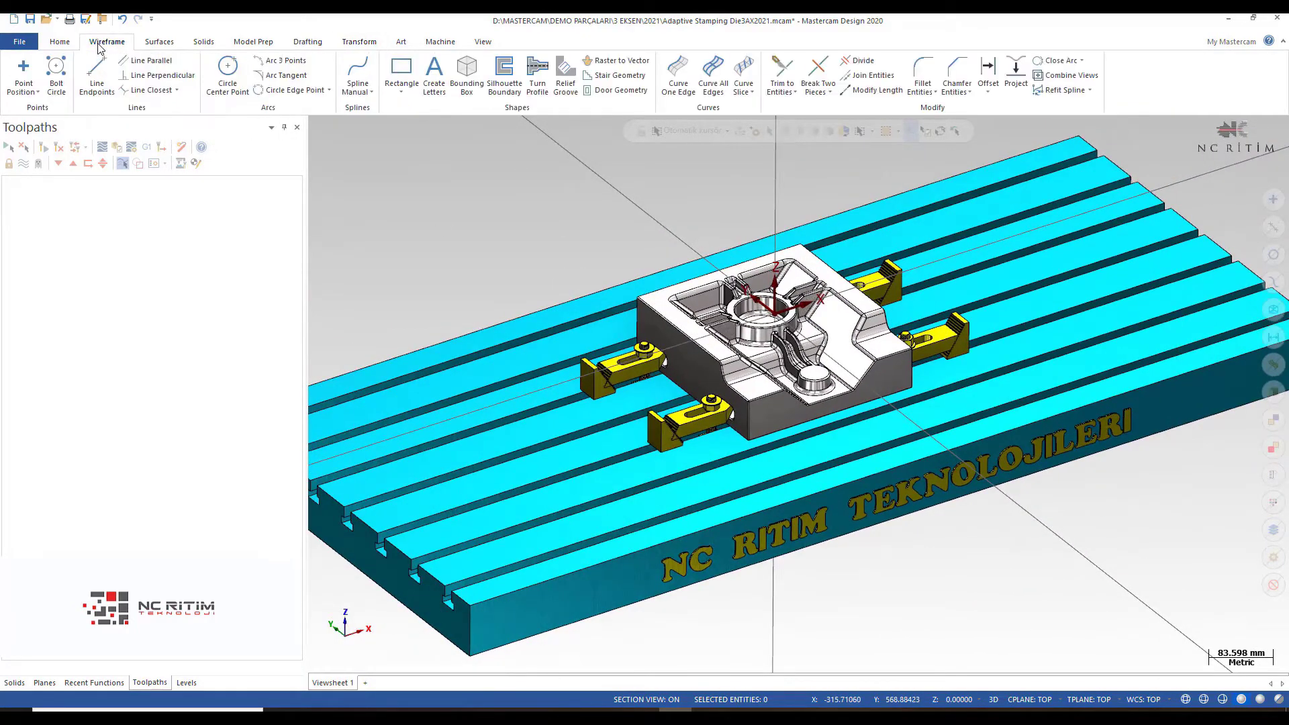
Start a bounding box around the stamping die and inspect it from several angles
left_click(465, 84)
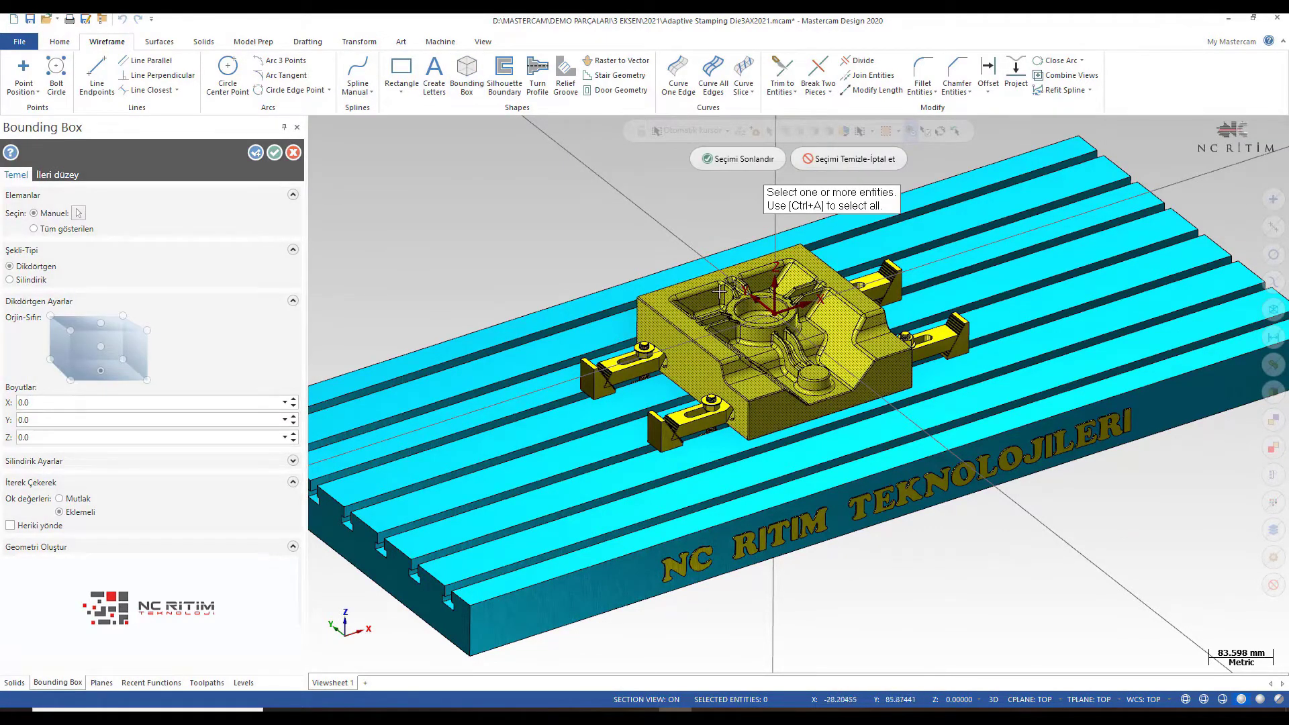
left_click(720, 158)
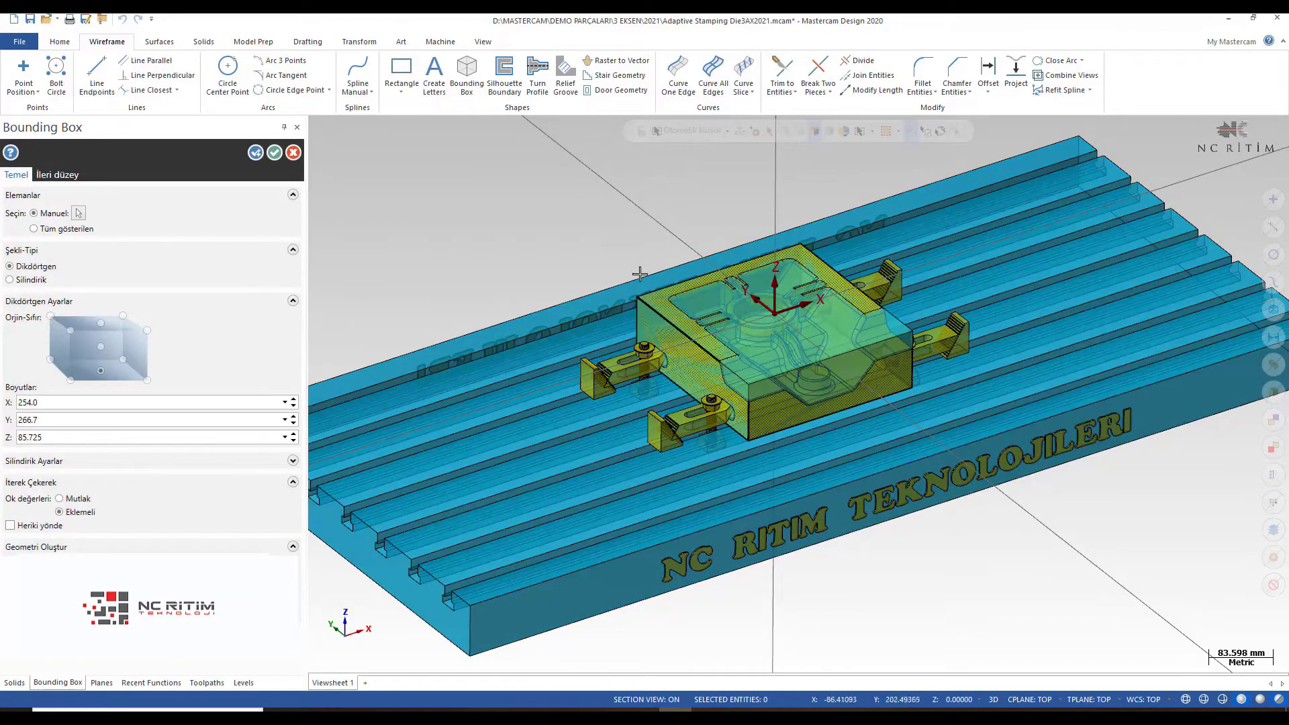
scroll(639, 273, "up", 2)
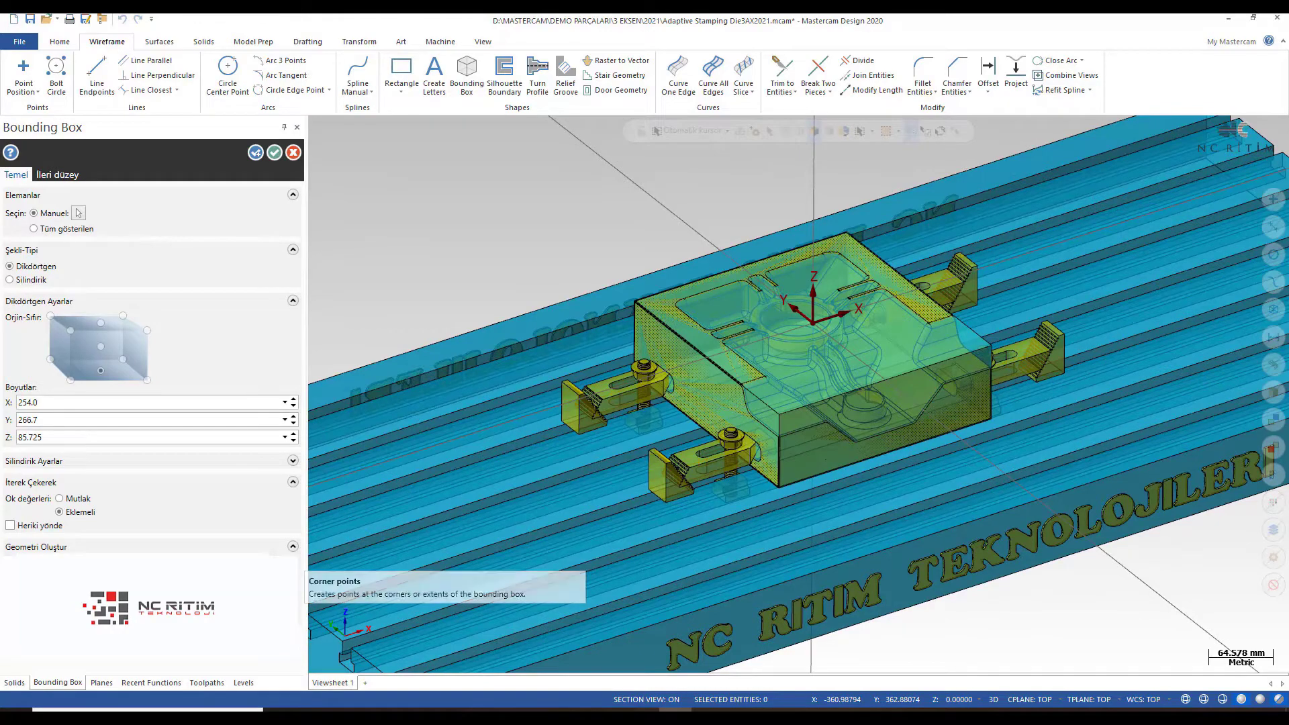
scroll(662, 374, "down", 1)
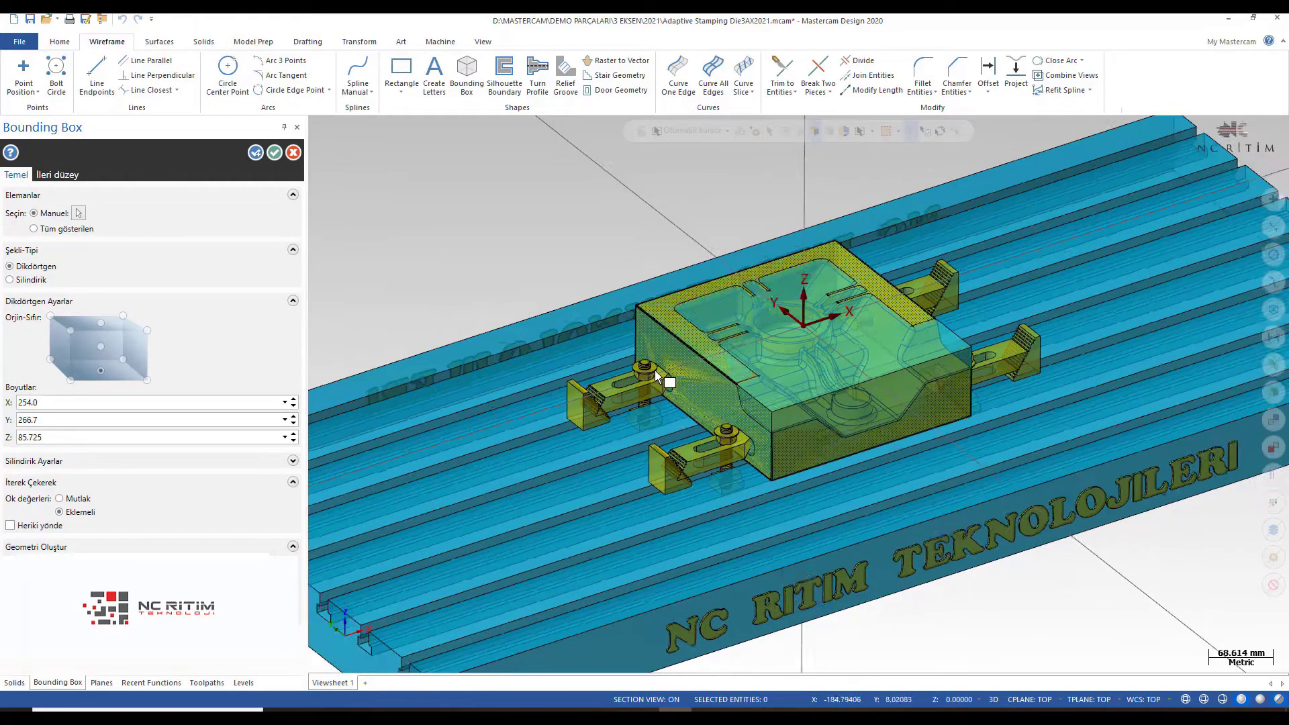
scroll(588, 274, "down", 1)
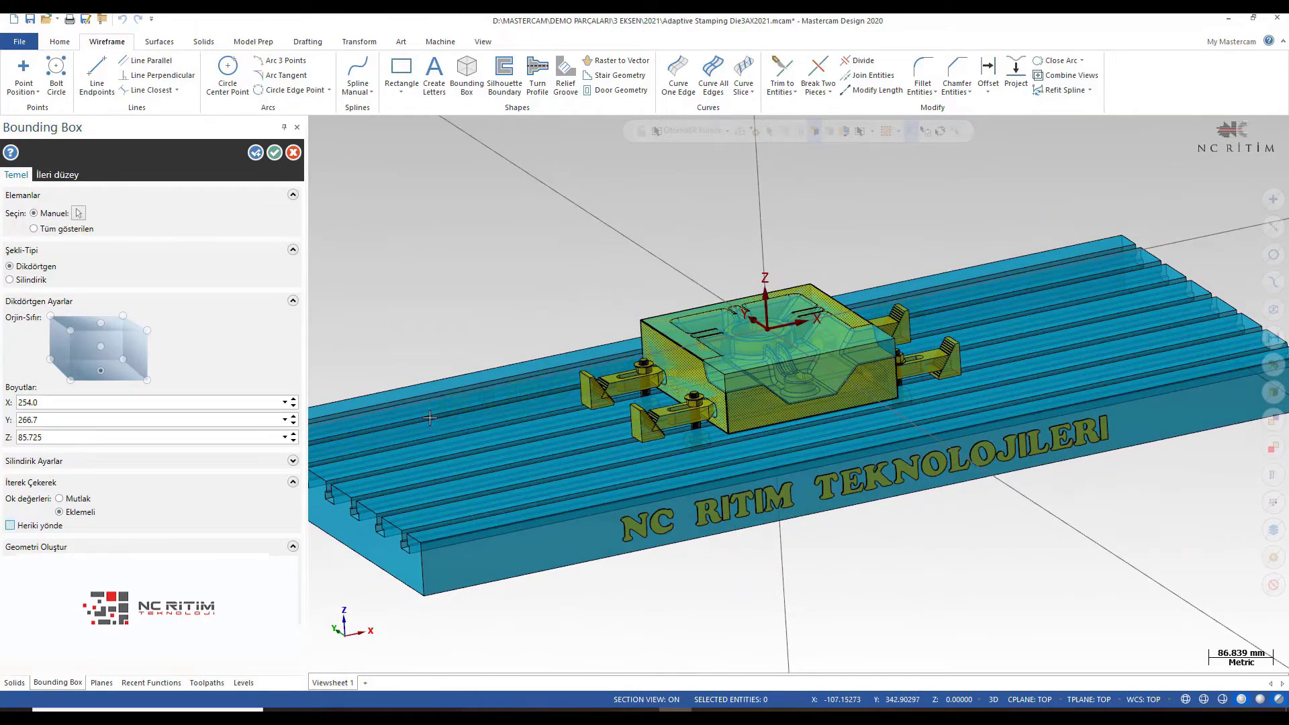
middle_click_drag(429, 418, 663, 302)
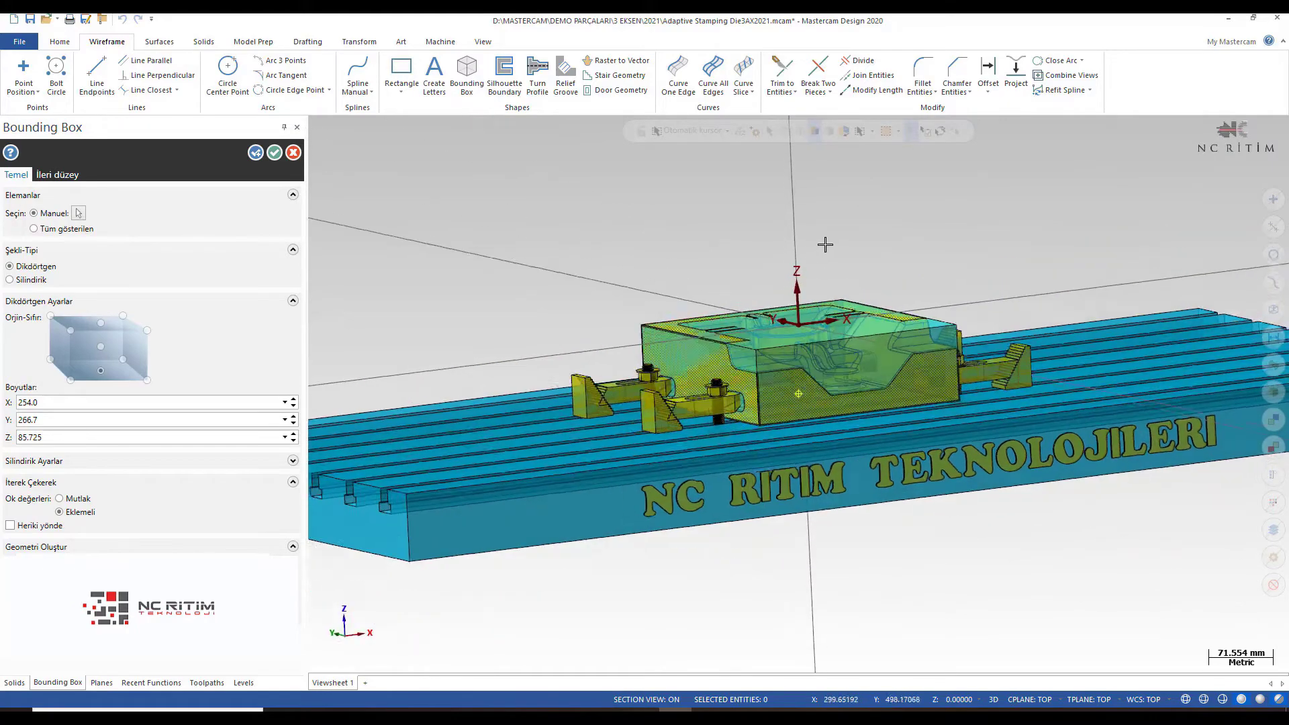
mouse_move(825, 244)
middle_mouse_down()
mouse_move(900, 294)
mouse_move(932, 266)
mouse_move(941, 309)
middle_mouse_up()
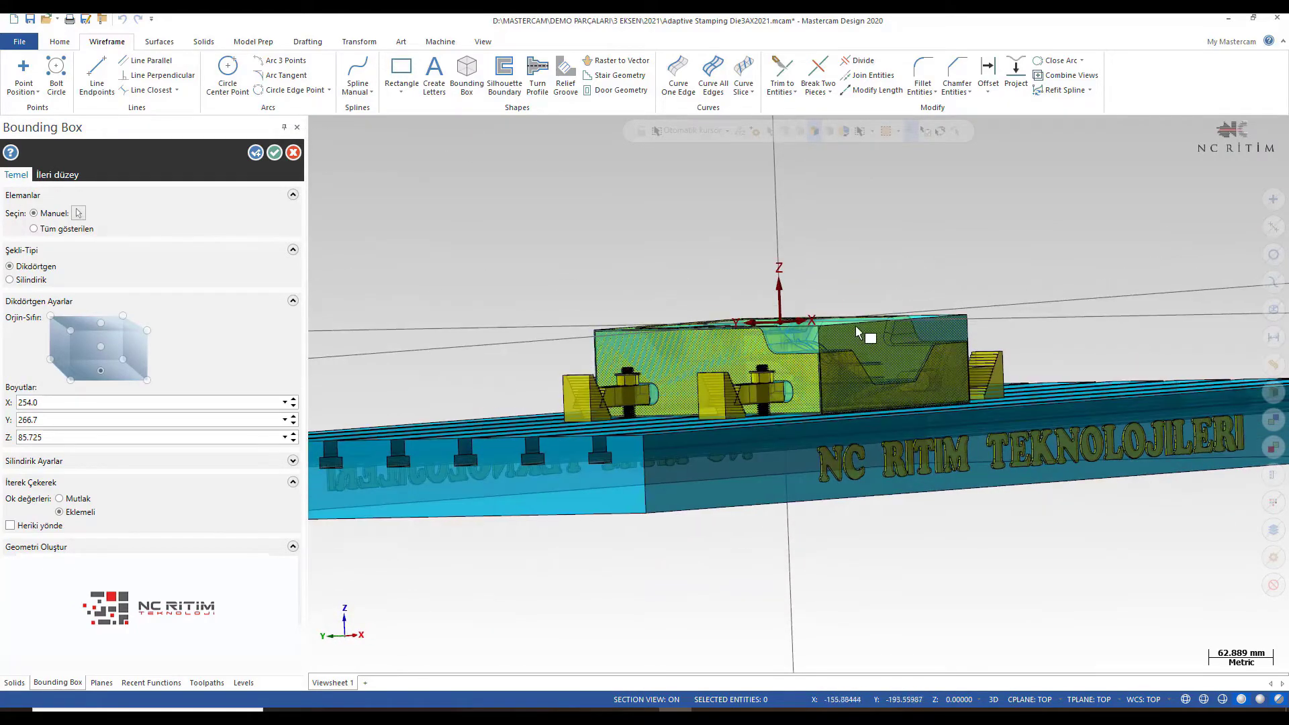
mouse_move(949, 263)
middle_mouse_down()
mouse_move(960, 260)
mouse_move(924, 290)
middle_mouse_up()
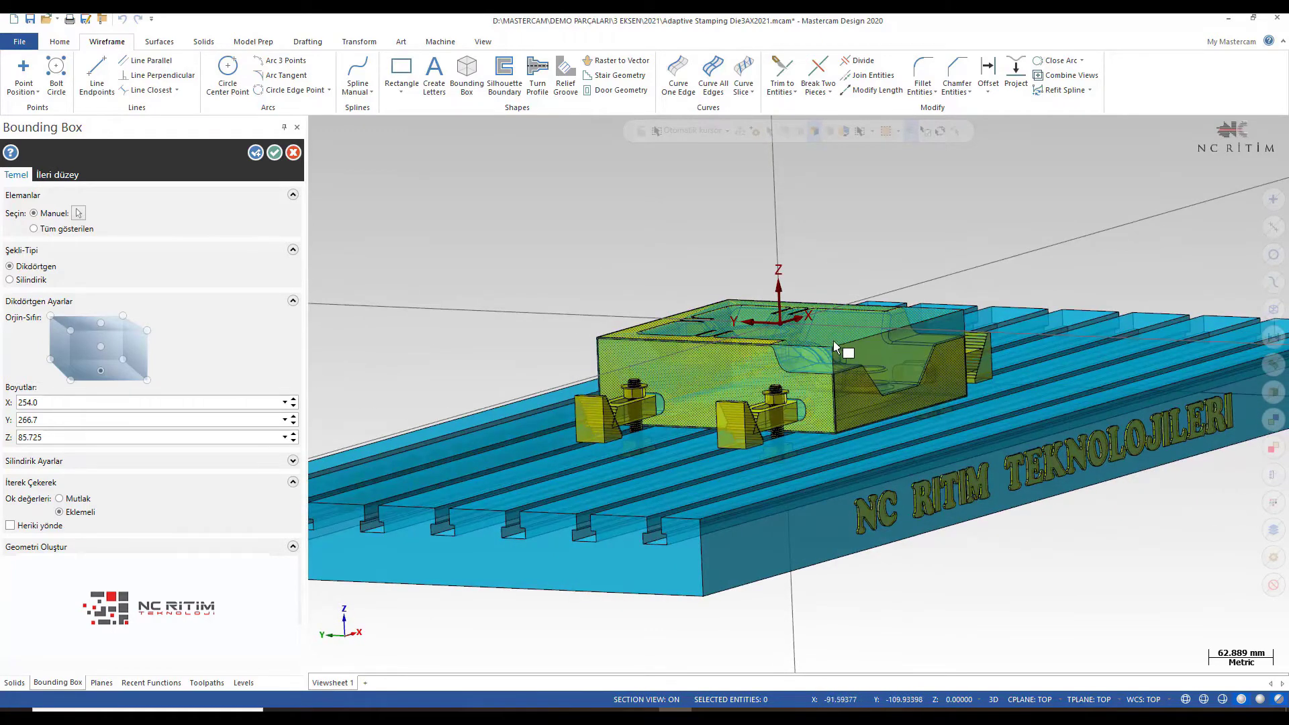
scroll(882, 320, "down", 2)
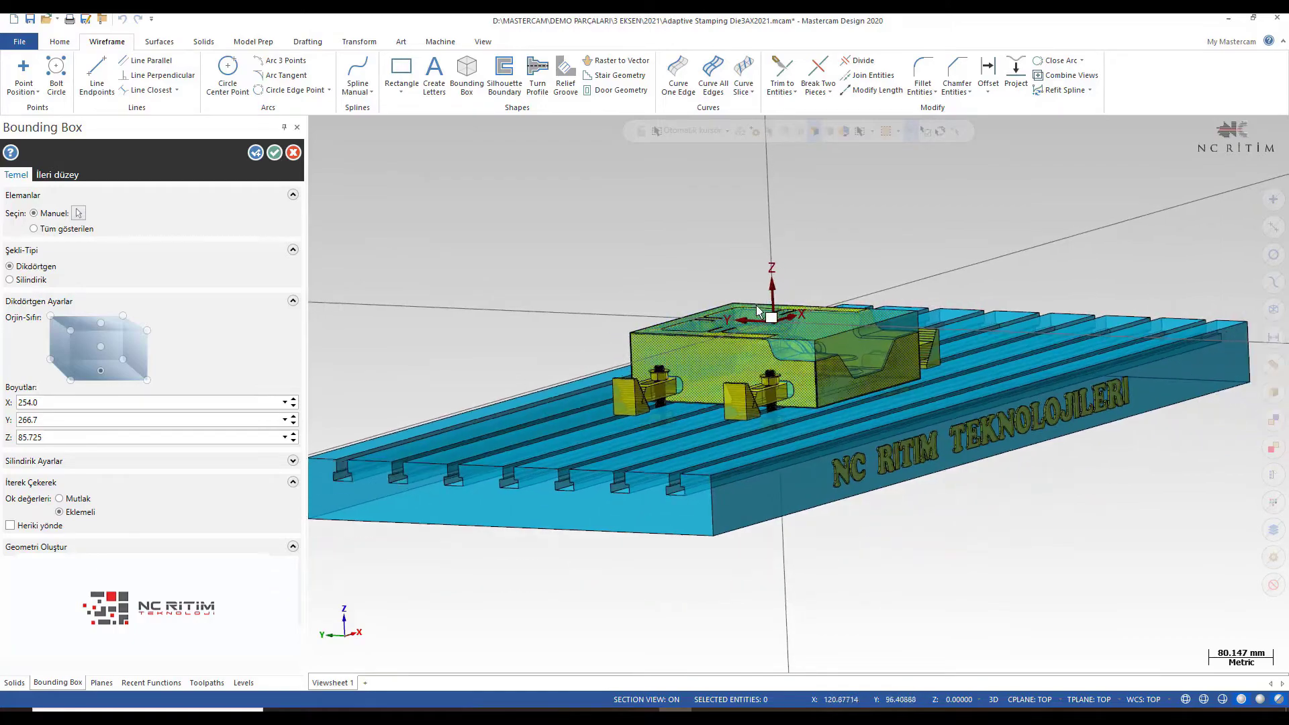
middle_click_drag(882, 320, 305, 191)
Accept the 254 x 266.7 x 85.725 mm bounding box around the die
left_click(274, 153)
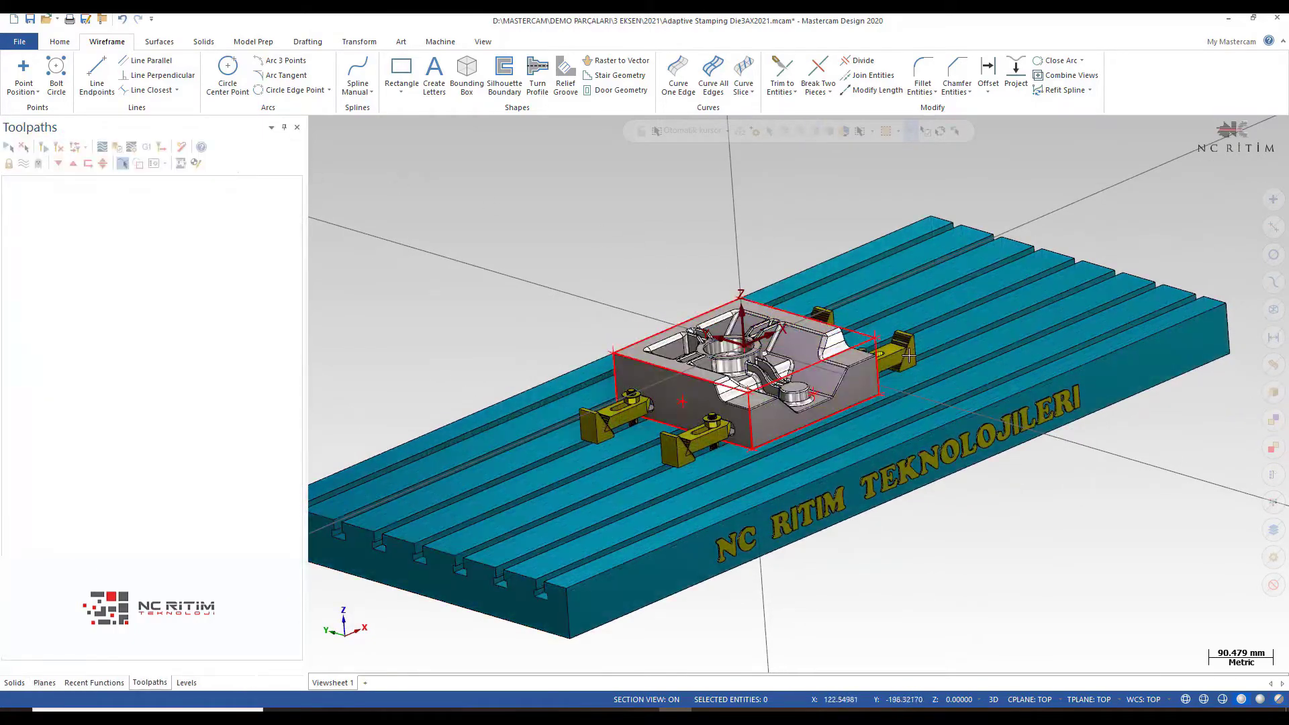
scroll(736, 287, "down", 2)
mouse_move(737, 287)
middle_mouse_down()
mouse_move(777, 399)
mouse_move(855, 314)
mouse_move(382, 129)
middle_mouse_up()
scroll(777, 398, "up", 2)
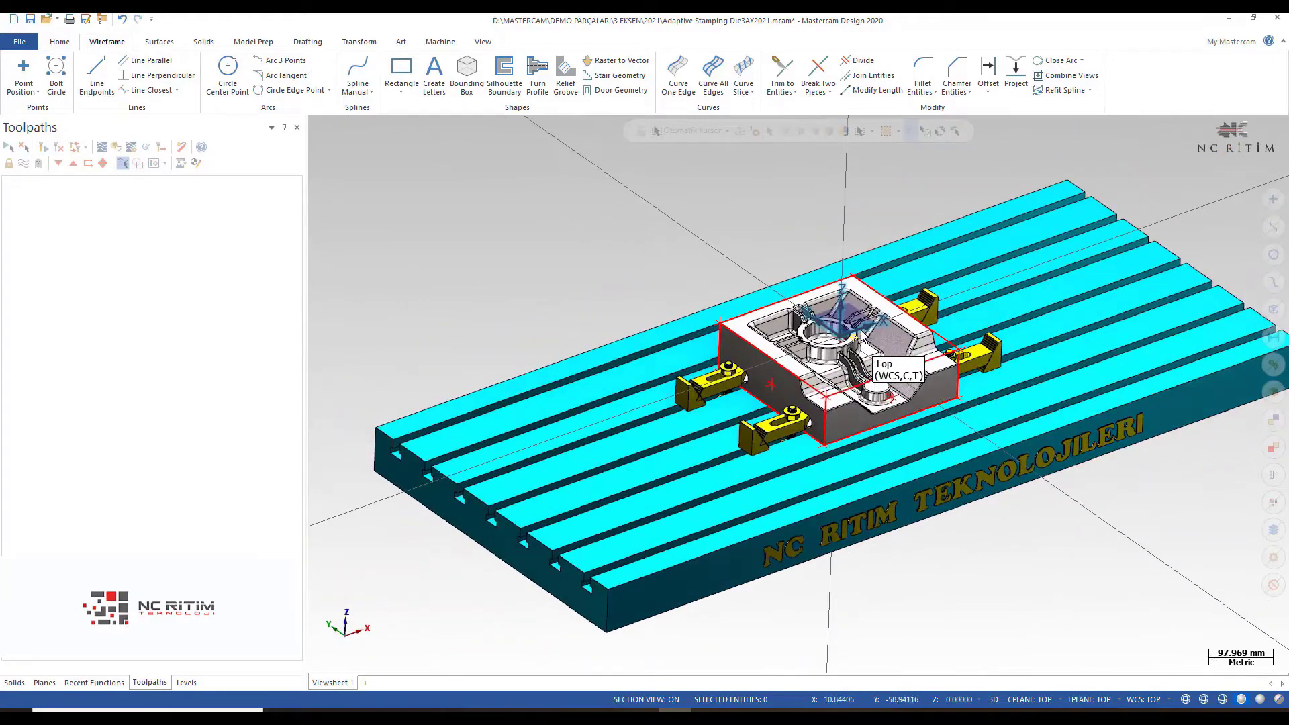
left_click(356, 47)
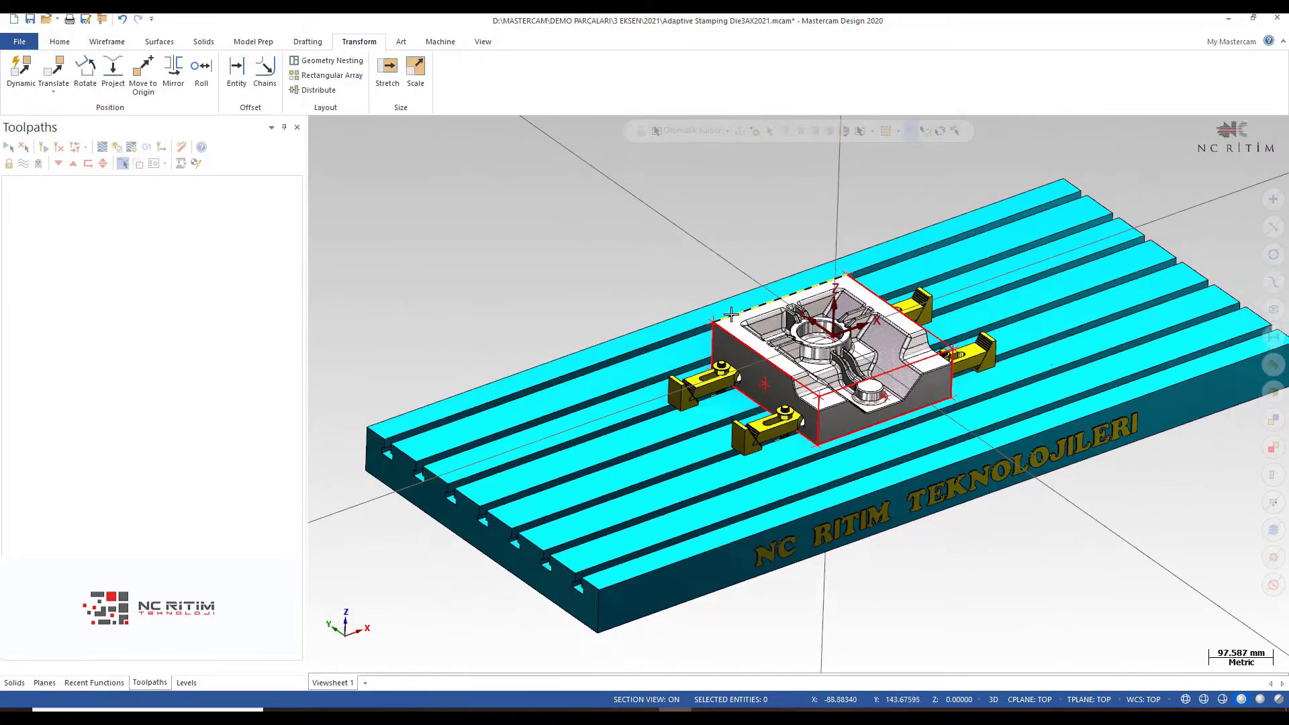
Move die, clamps and table so the box's top corner (-127, 133.35) sits at the origin
scroll(685, 253, "down", 2)
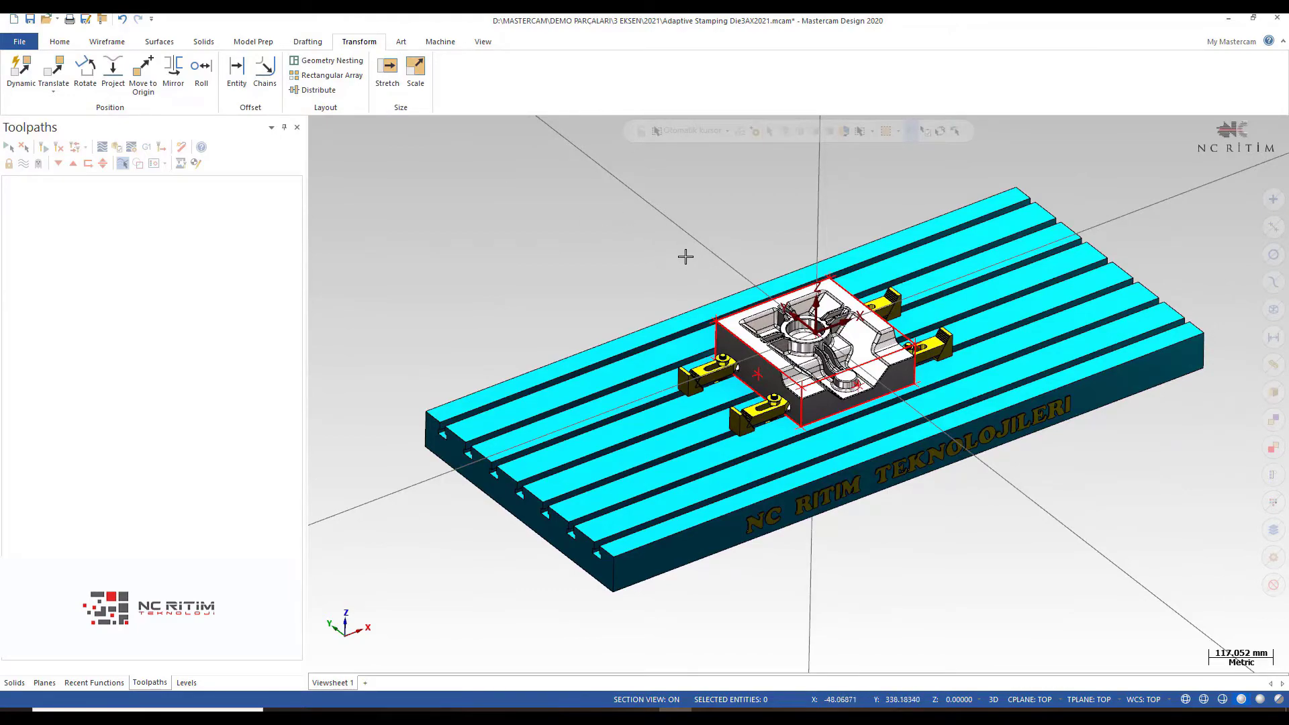
mouse_move(676, 239)
middle_mouse_down()
mouse_move(768, 265)
mouse_move(748, 224)
middle_mouse_up()
scroll(759, 235, "up", 2)
scroll(709, 205, "down", 2)
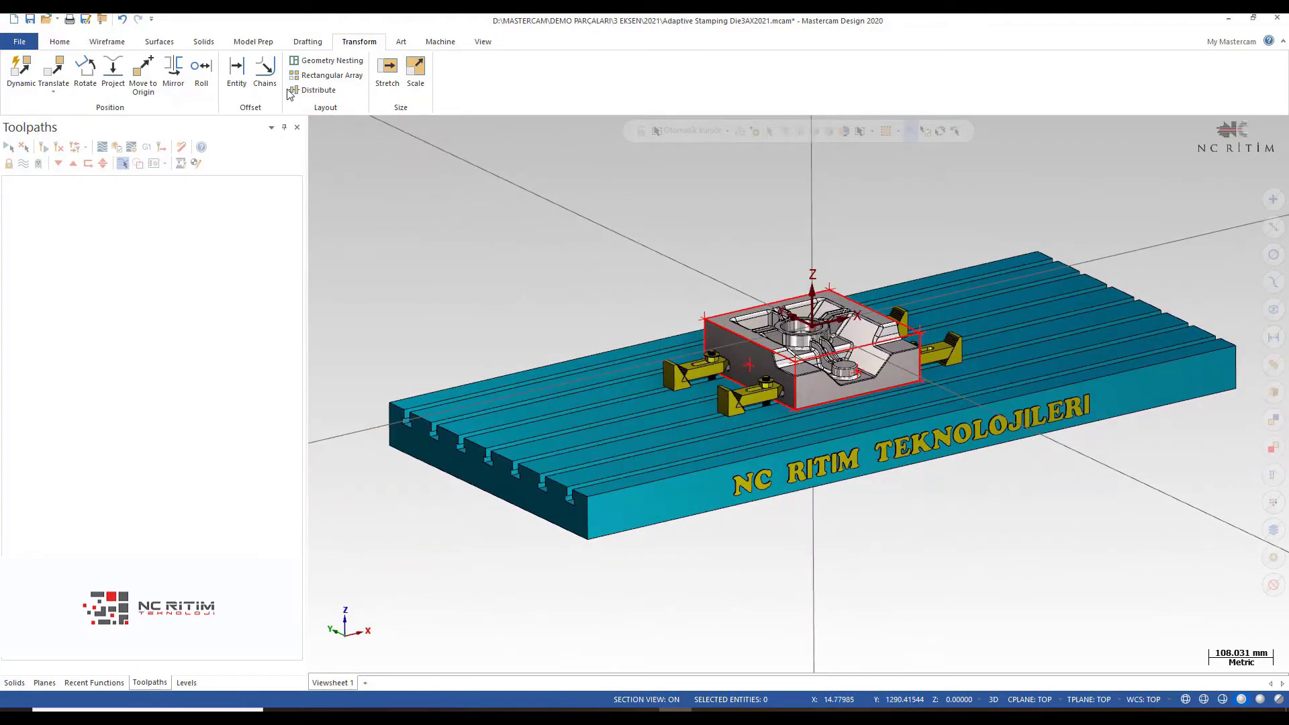
left_click(137, 79)
scroll(784, 286, "up", 2)
scroll(783, 286, "up", 2)
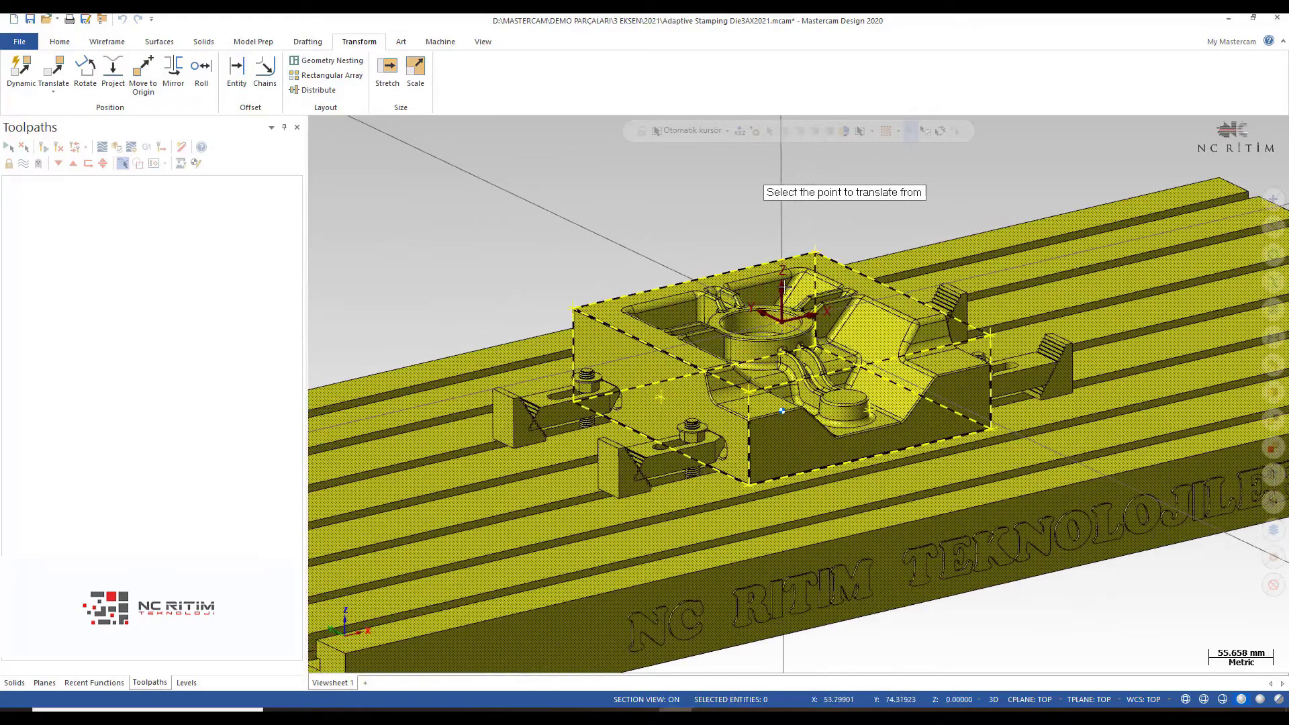
middle_click_drag(784, 287, 551, 286)
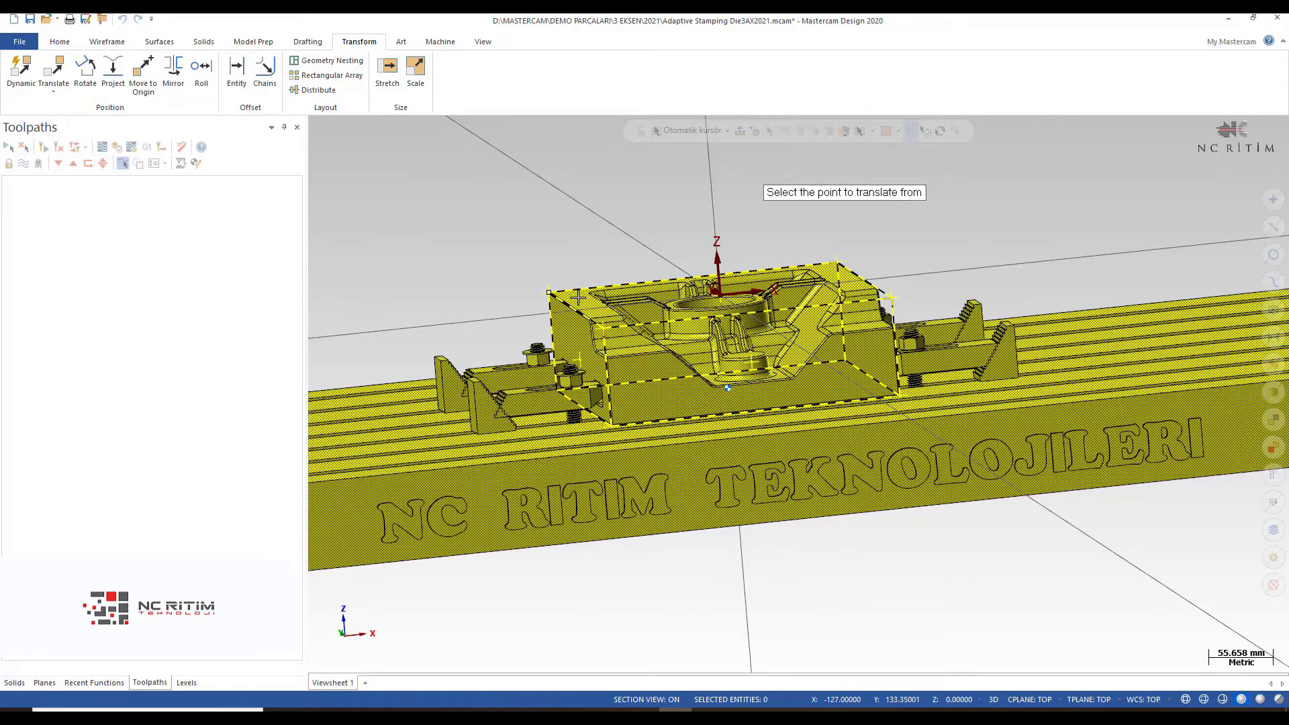
left_click(577, 296)
middle_click_drag(578, 296, 636, 294)
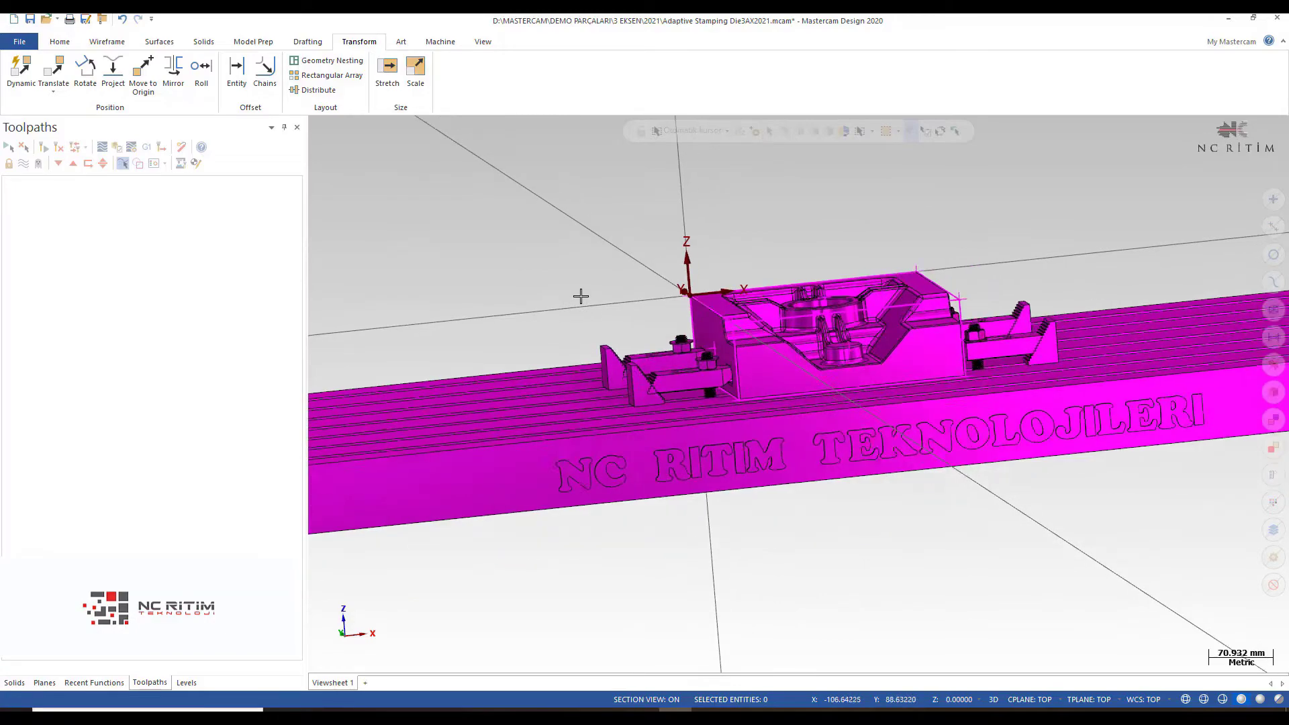
scroll(636, 293, "up", 1)
scroll(579, 274, "up", 1)
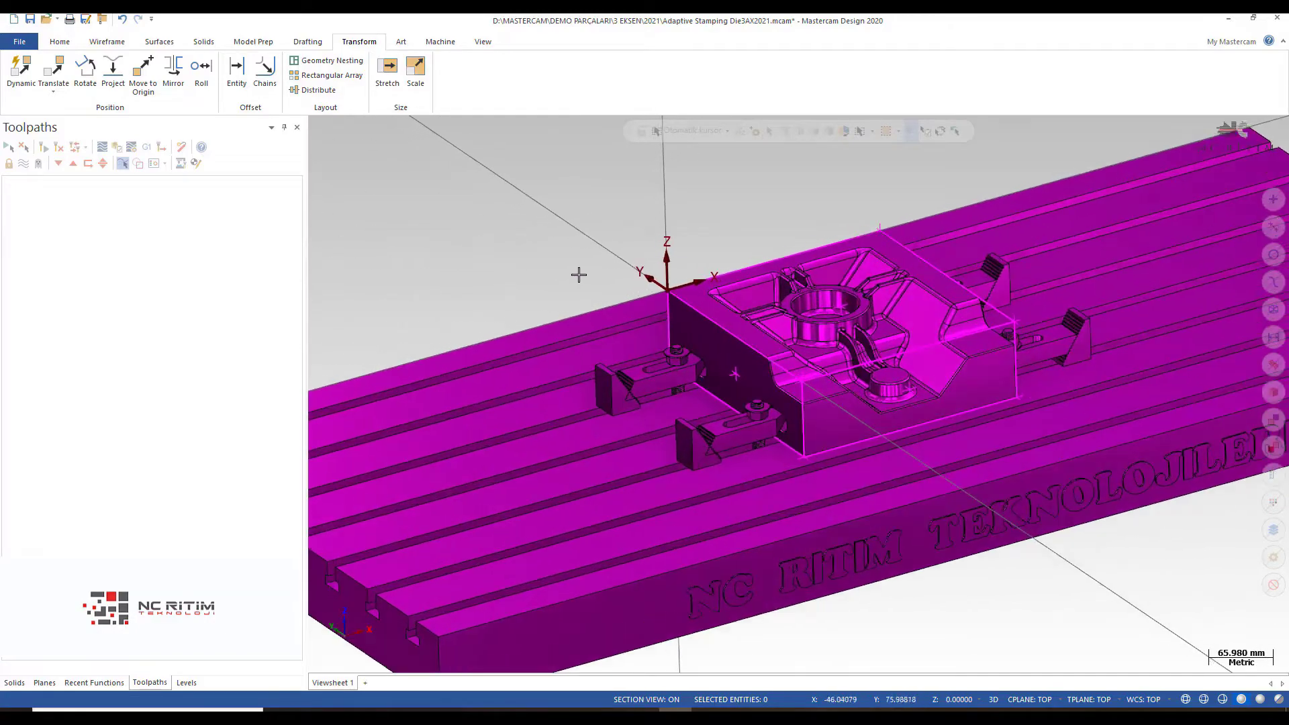
right_click(531, 270)
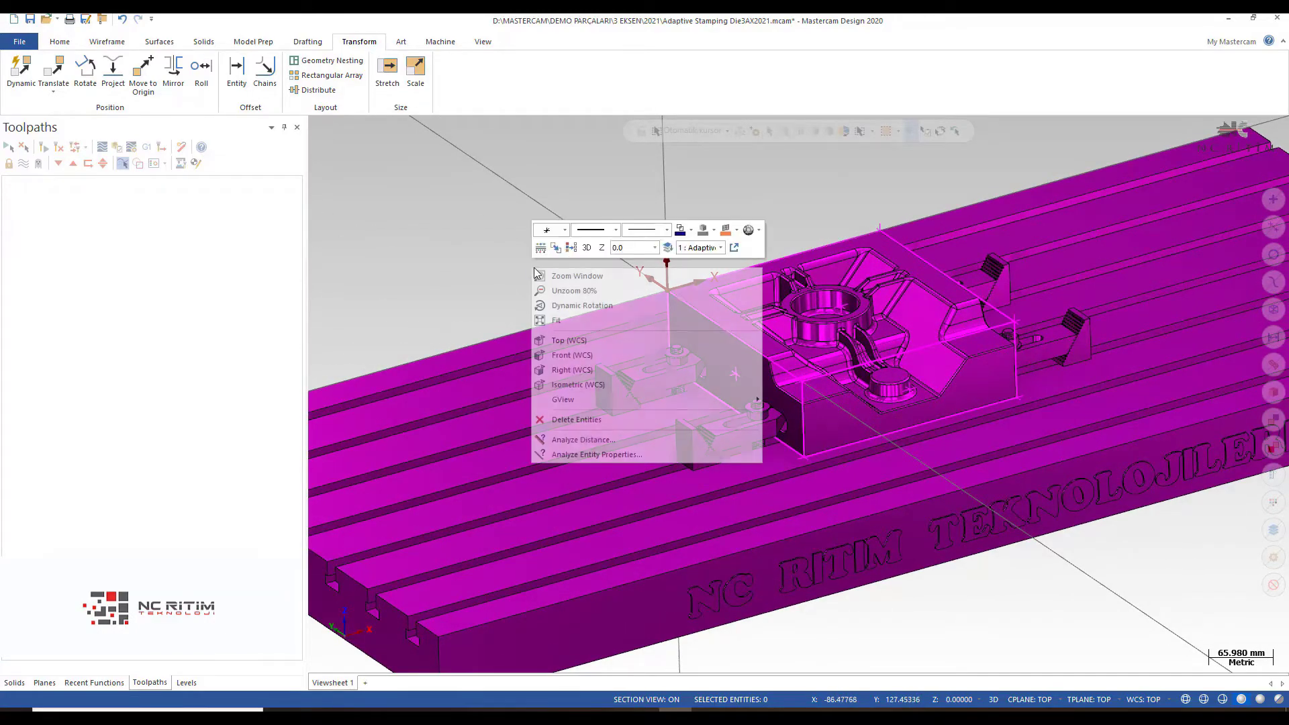
Run Move to Origin again, picking another top corner of the die
left_click(571, 248)
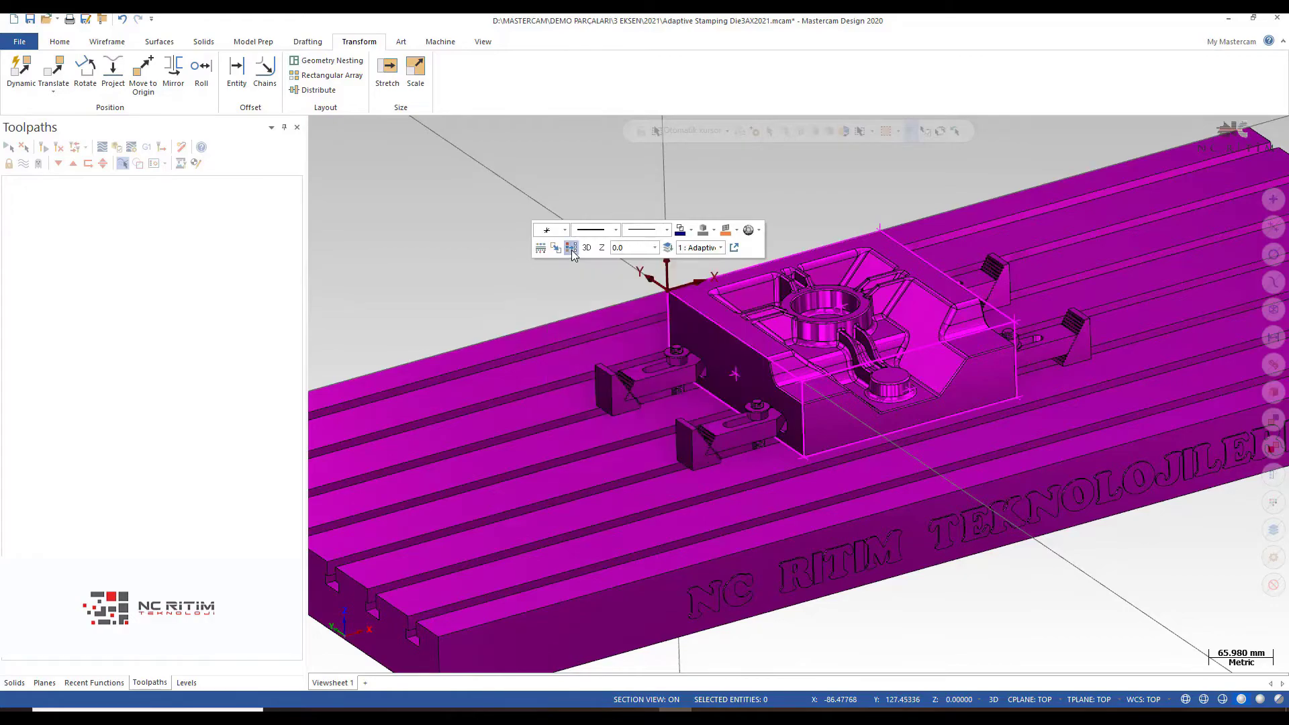
left_click(143, 70)
middle_click_drag(527, 160, 612, 158)
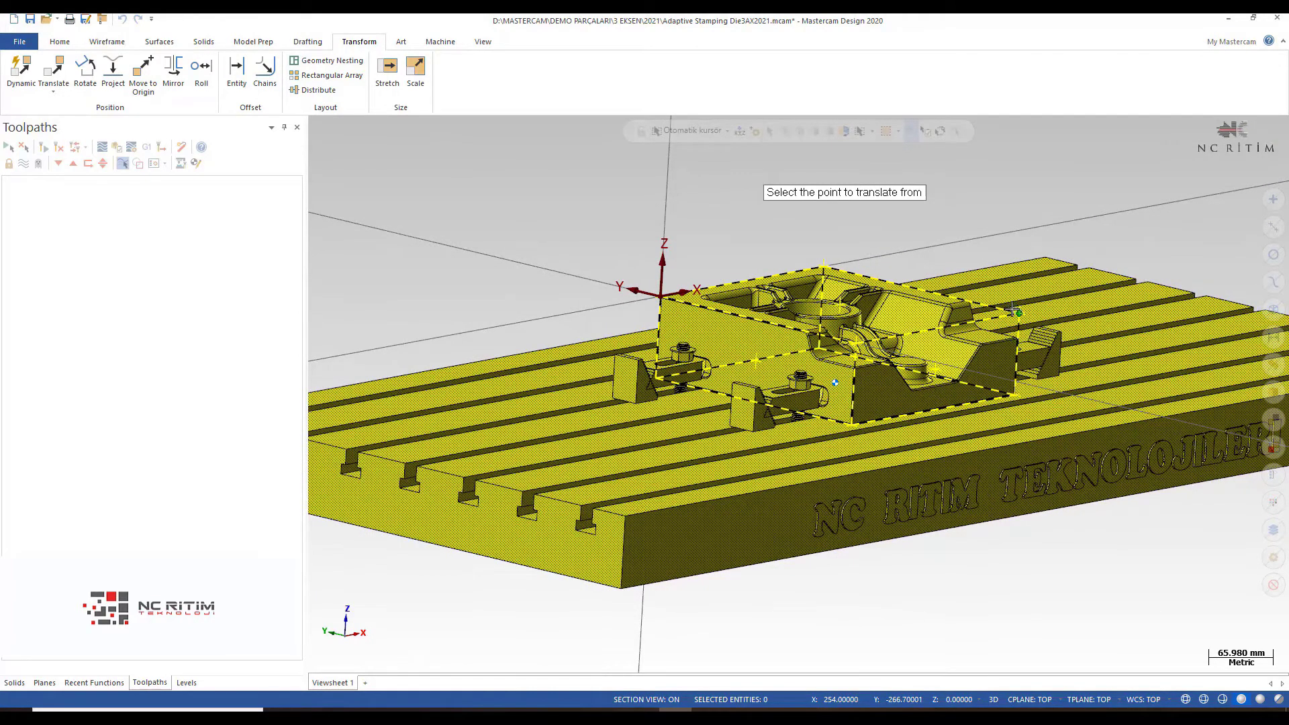
left_click(1008, 305)
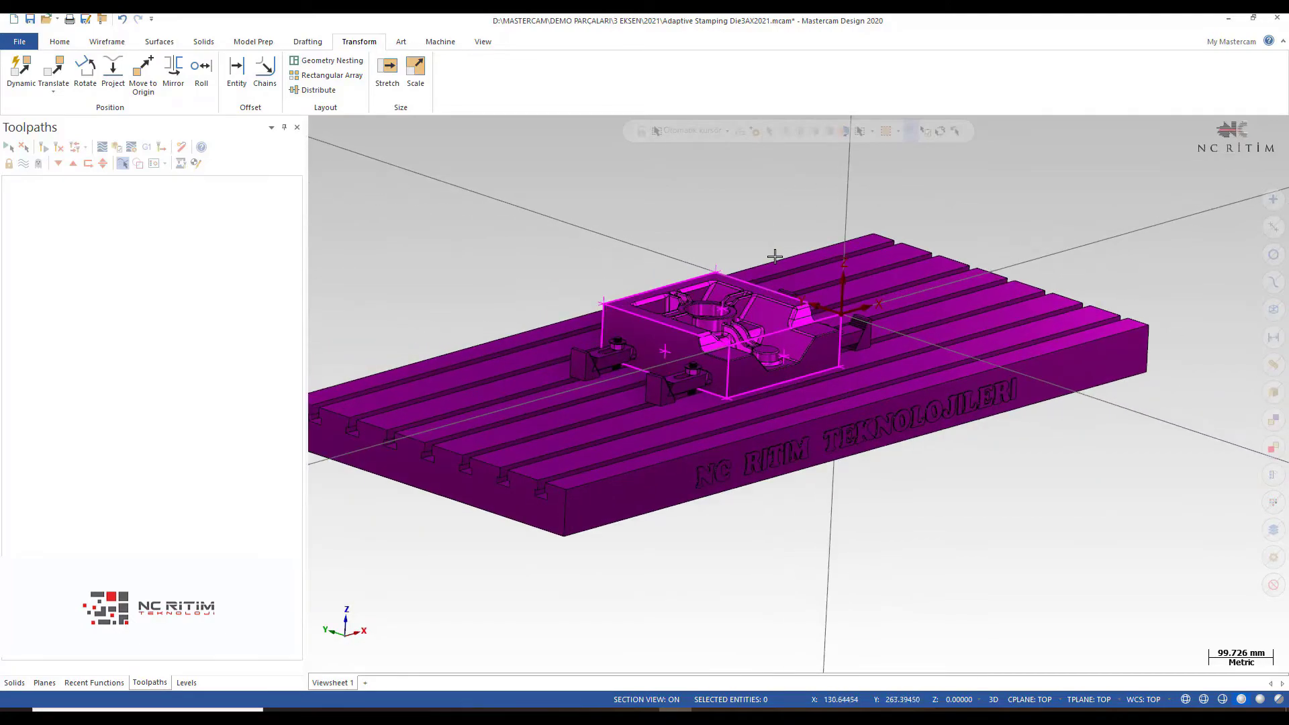
Clear the magenta result colouring and flatten the view of the part
right_click(752, 239)
left_click(792, 380)
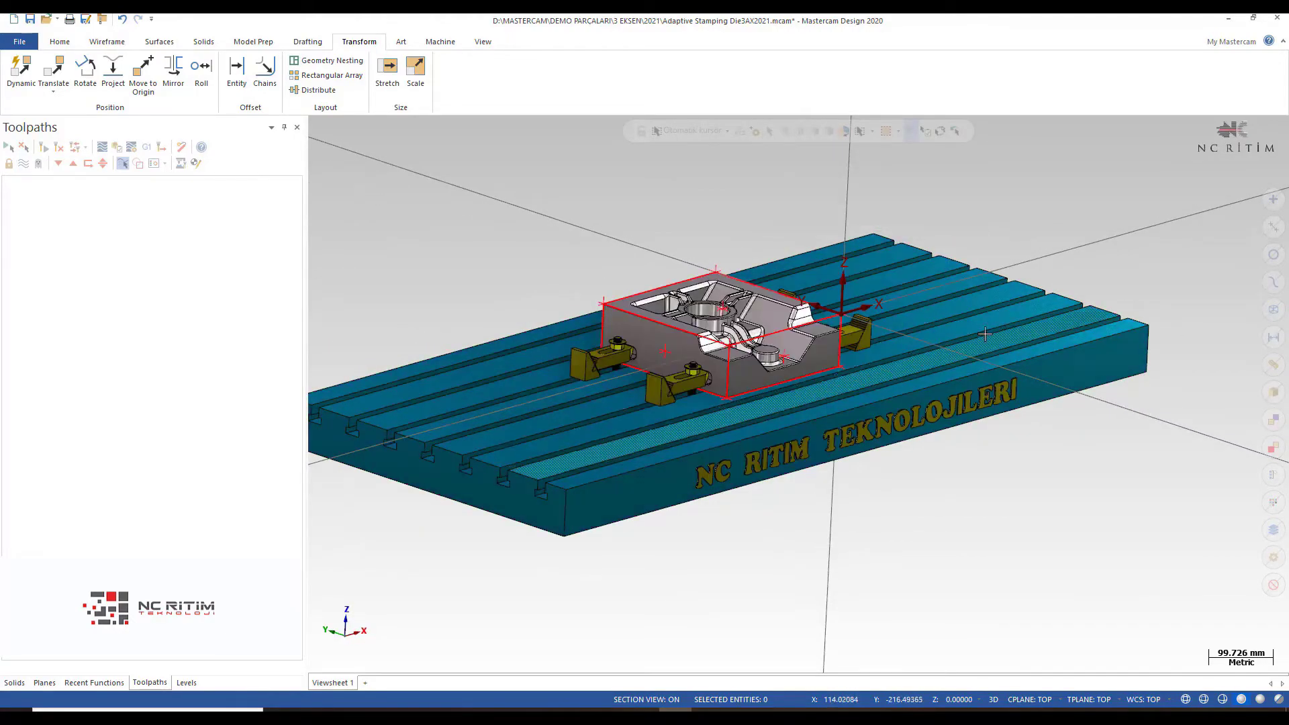
scroll(954, 361, "down", 2)
middle_click_drag(955, 362, 787, 341)
scroll(787, 341, "up", 3)
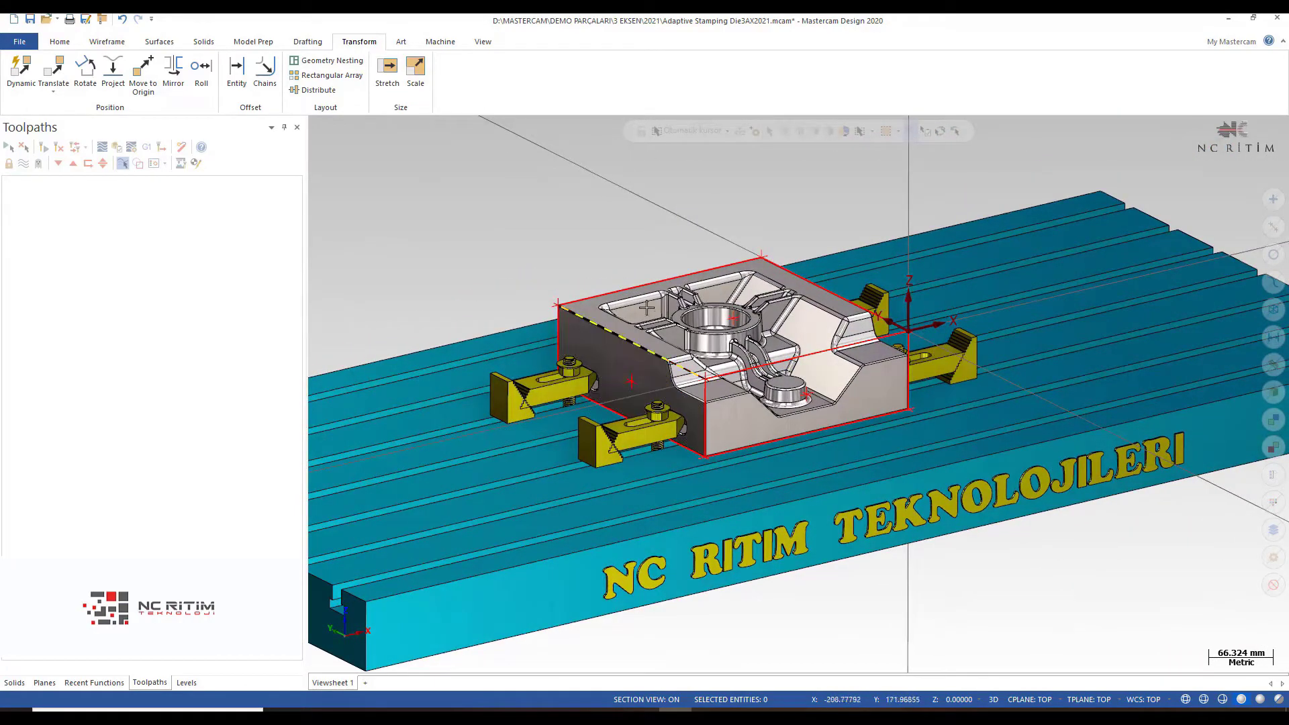
Start Move to Origin again, aiming for the bore centre, after orbiting around the re-centred die
left_click(143, 68)
scroll(689, 302, "up", 2)
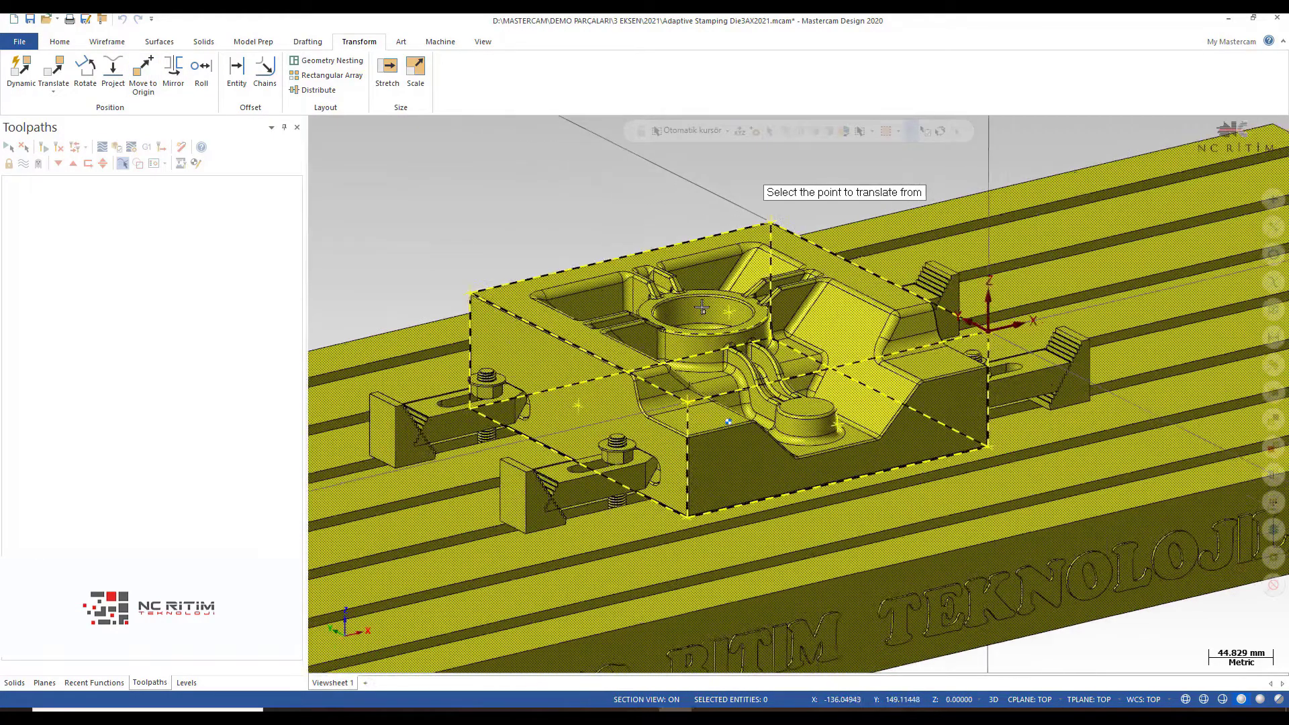
scroll(688, 302, "up", 1)
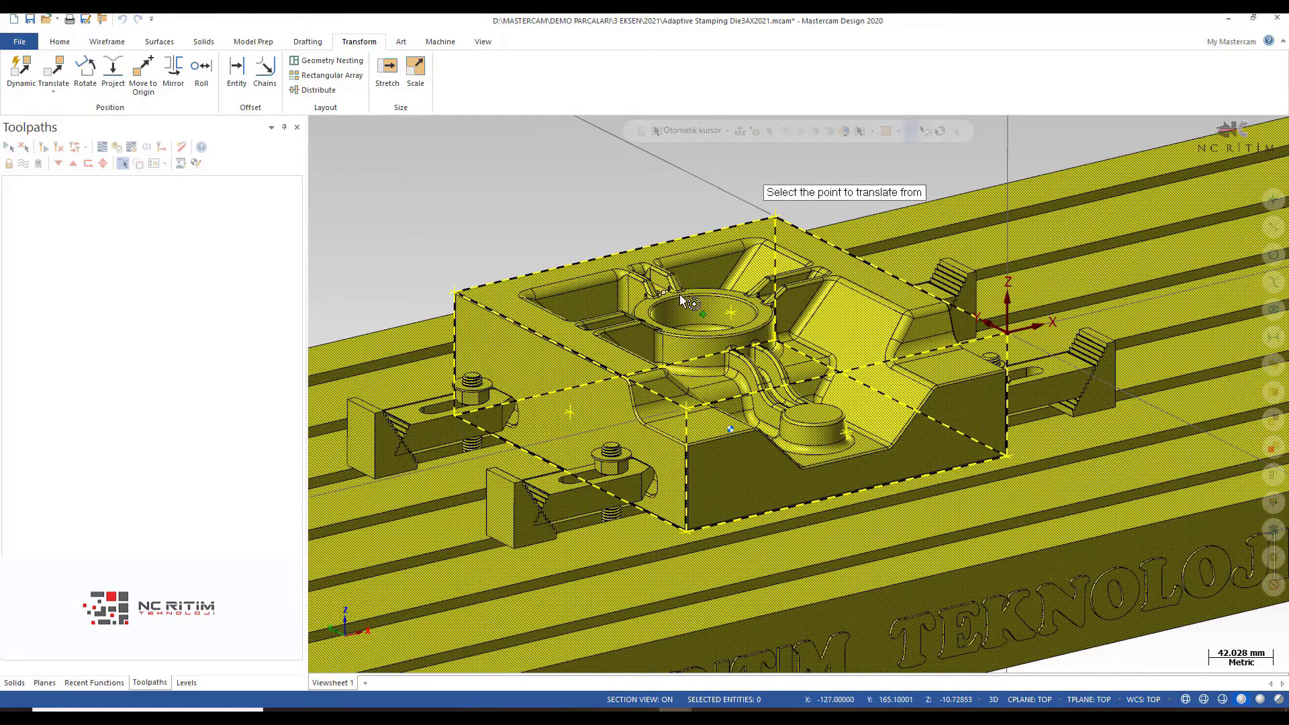
scroll(684, 296, "up", 2)
scroll(698, 294, "up", 1)
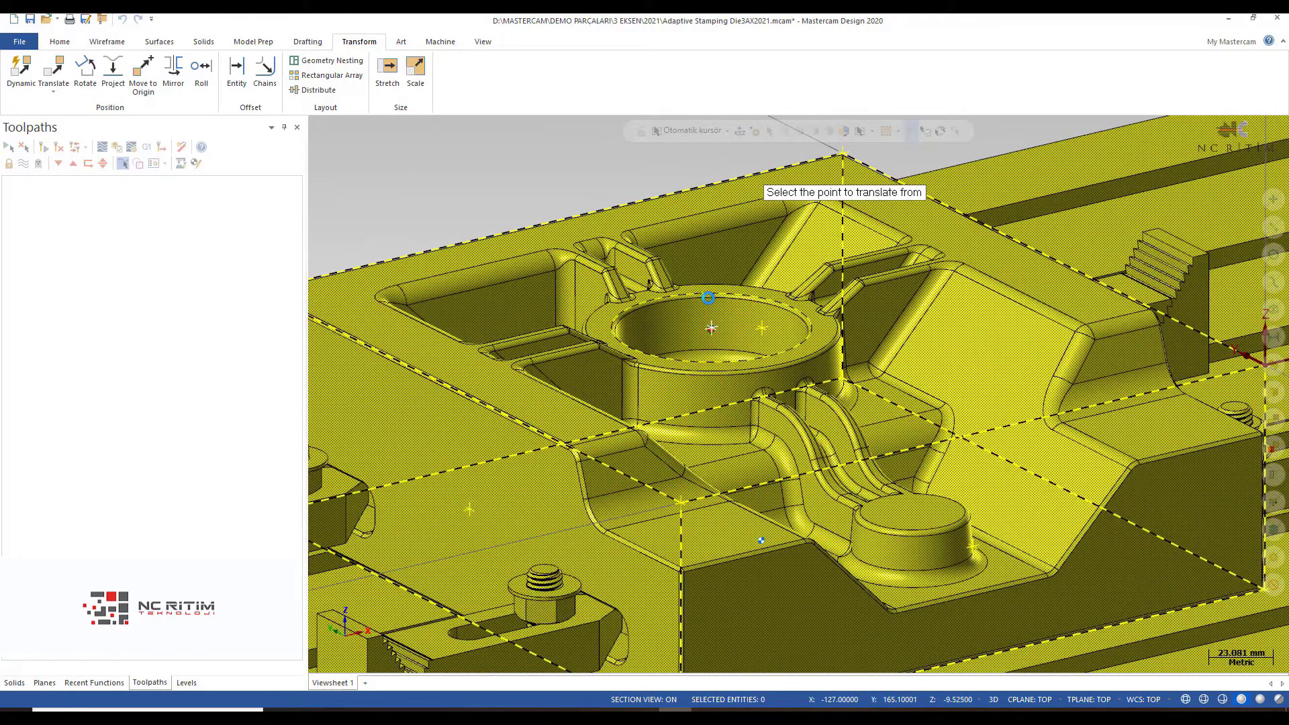
scroll(707, 299, "down", 5)
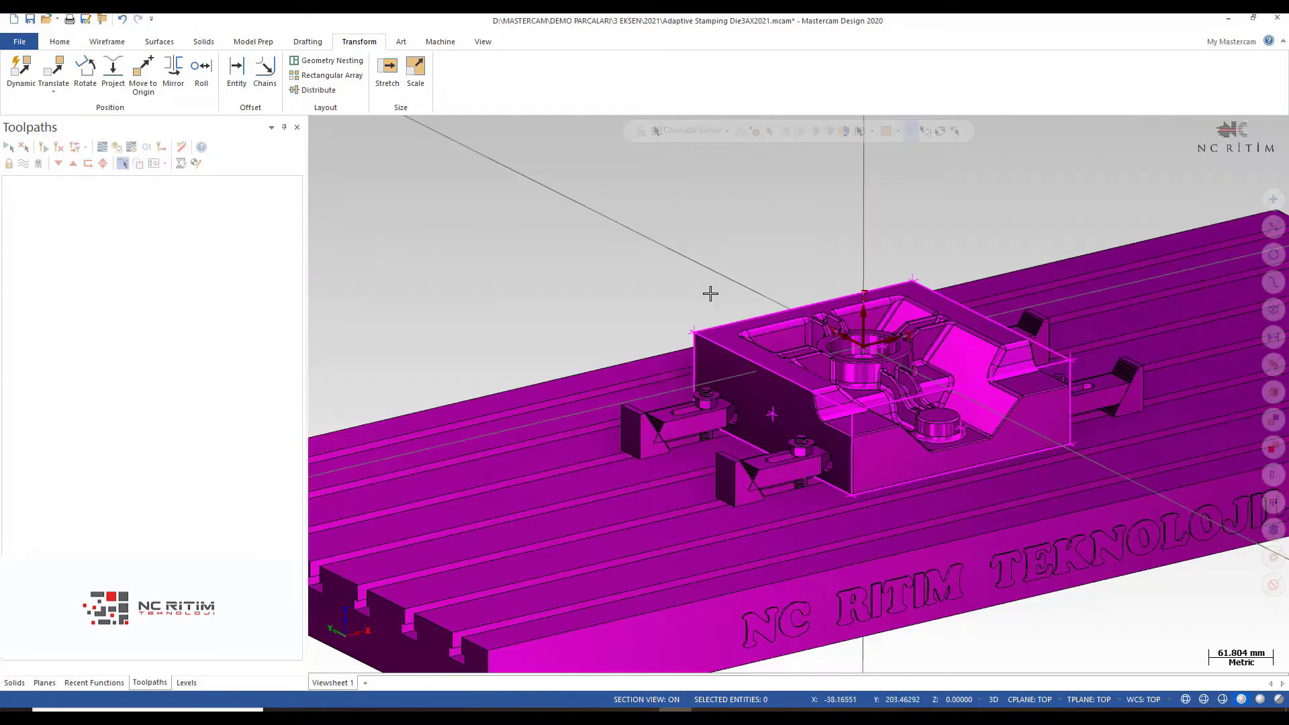
right_click(710, 292)
key("Escape")
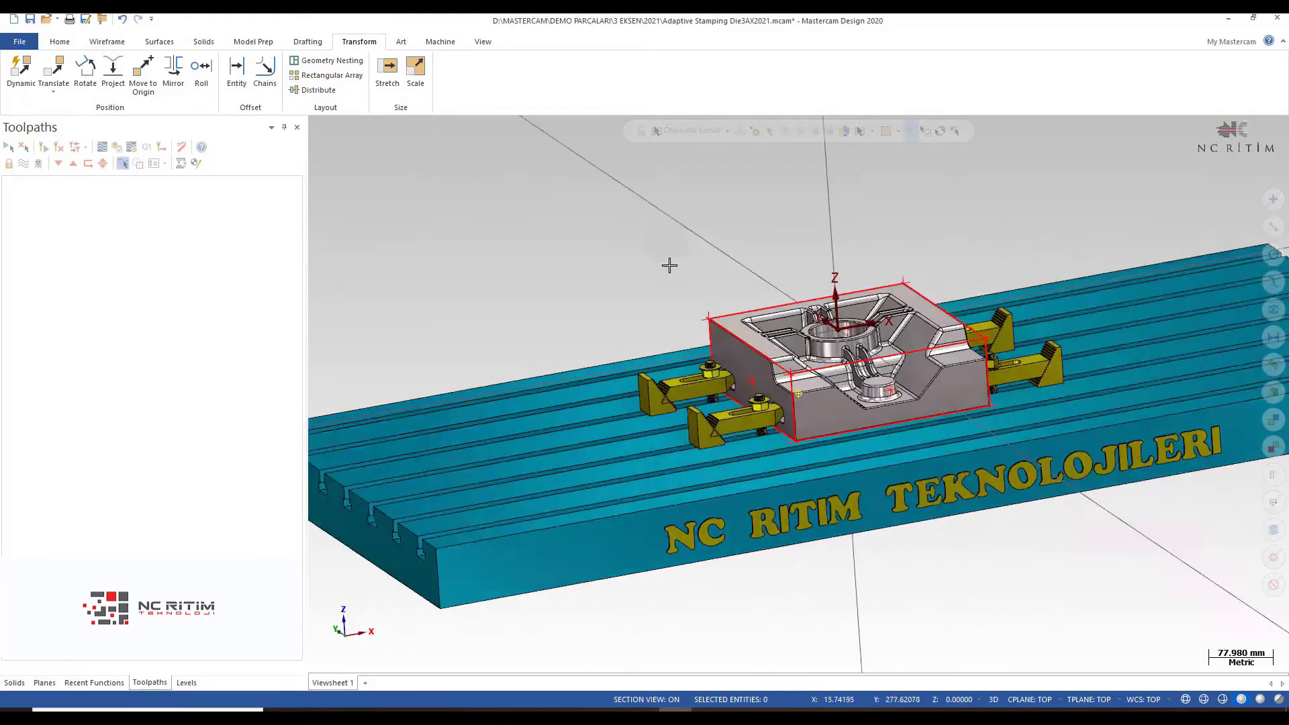
mouse_move(731, 264)
middle_mouse_down()
mouse_move(840, 227)
mouse_move(828, 219)
mouse_move(719, 264)
mouse_move(539, 240)
mouse_move(584, 254)
mouse_move(575, 230)
mouse_move(581, 253)
middle_mouse_up()
mouse_move(659, 261)
middle_mouse_down()
mouse_move(688, 248)
mouse_move(591, 180)
middle_mouse_up()
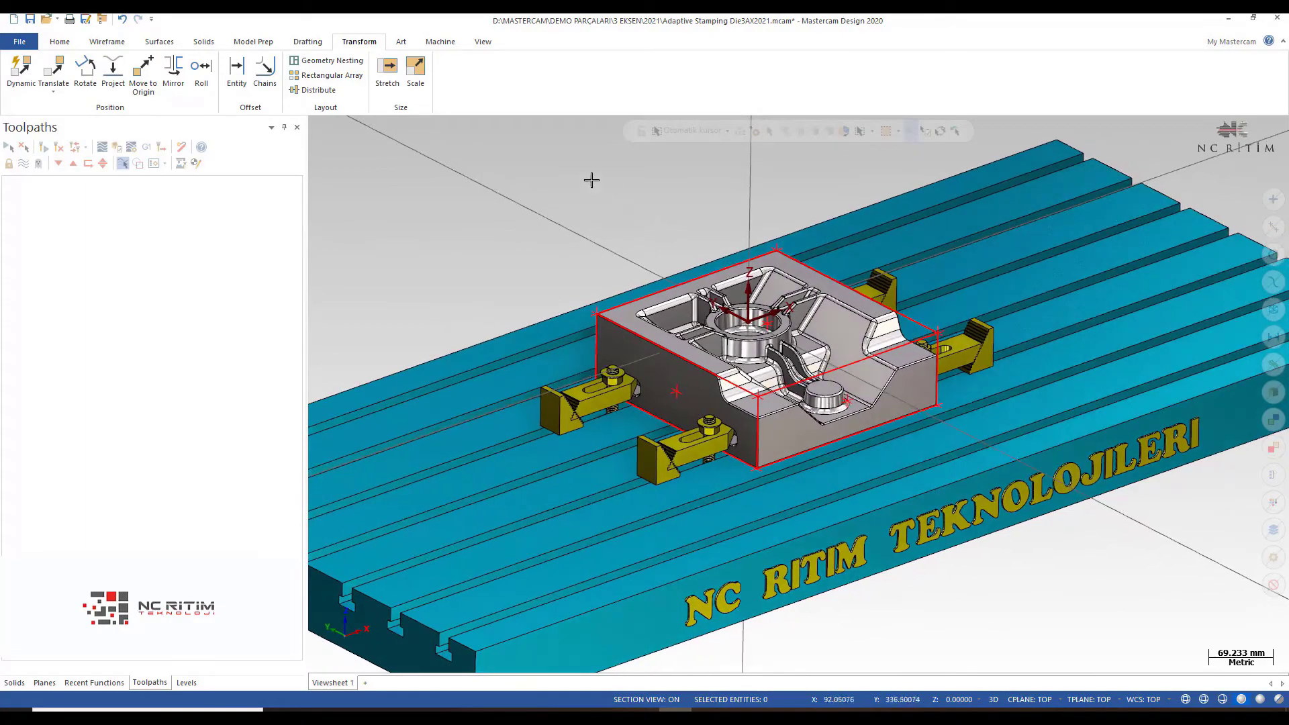
mouse_move(674, 181)
middle_mouse_down()
mouse_move(704, 245)
mouse_move(734, 244)
mouse_move(721, 229)
middle_mouse_up()
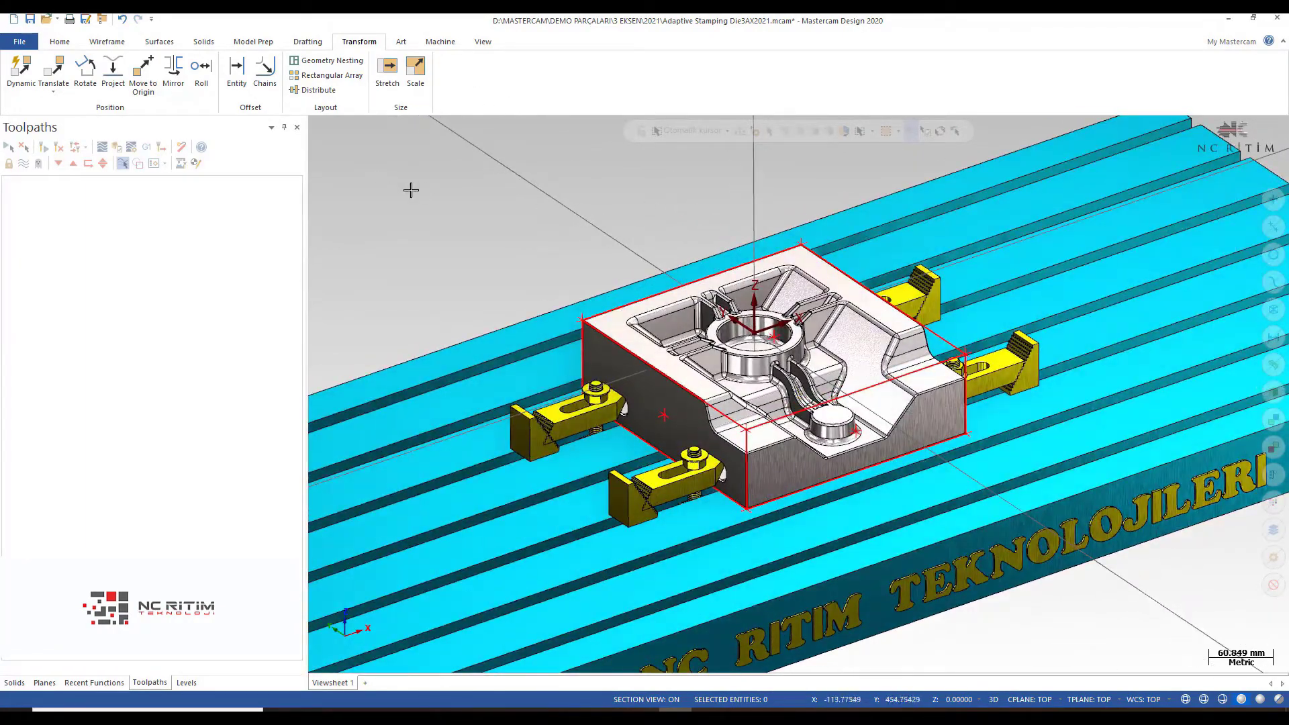
left_click(136, 75)
scroll(778, 329, "up", 2)
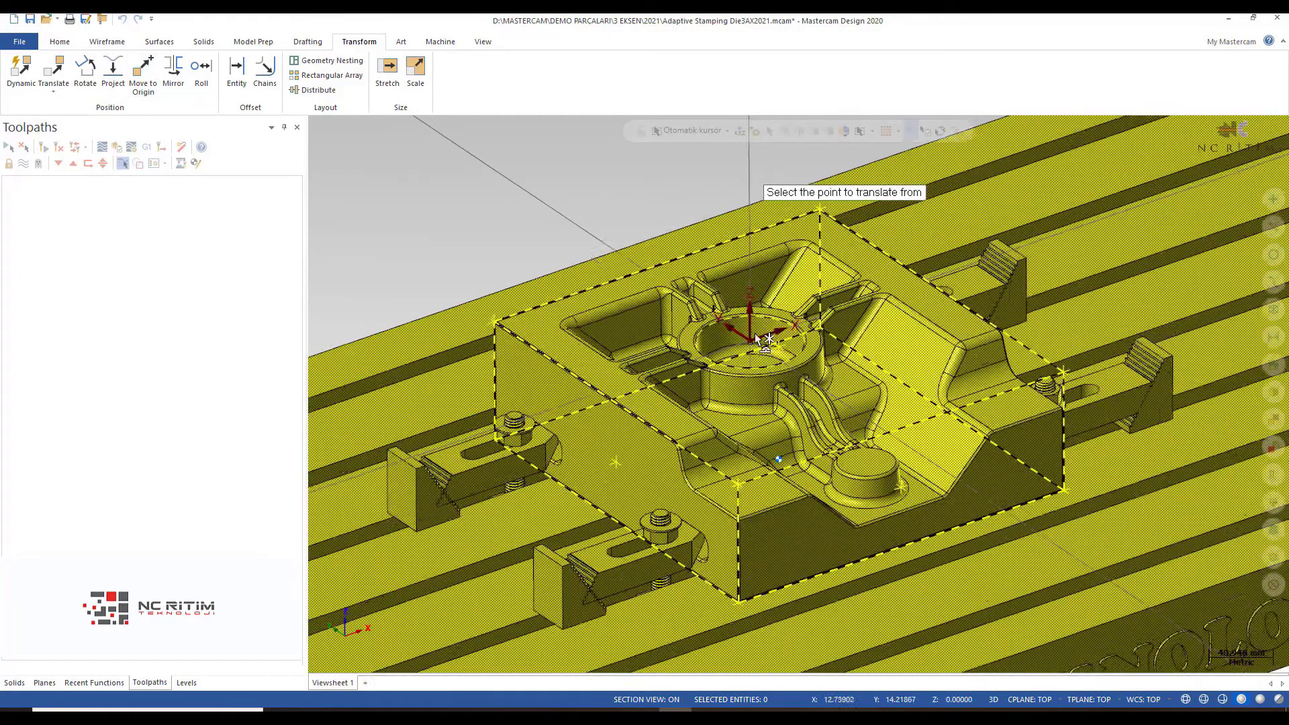
scroll(792, 346, "up", 2)
scroll(798, 354, "up", 1)
mouse_move(796, 351)
middle_mouse_down()
mouse_move(803, 293)
mouse_move(801, 335)
middle_mouse_up()
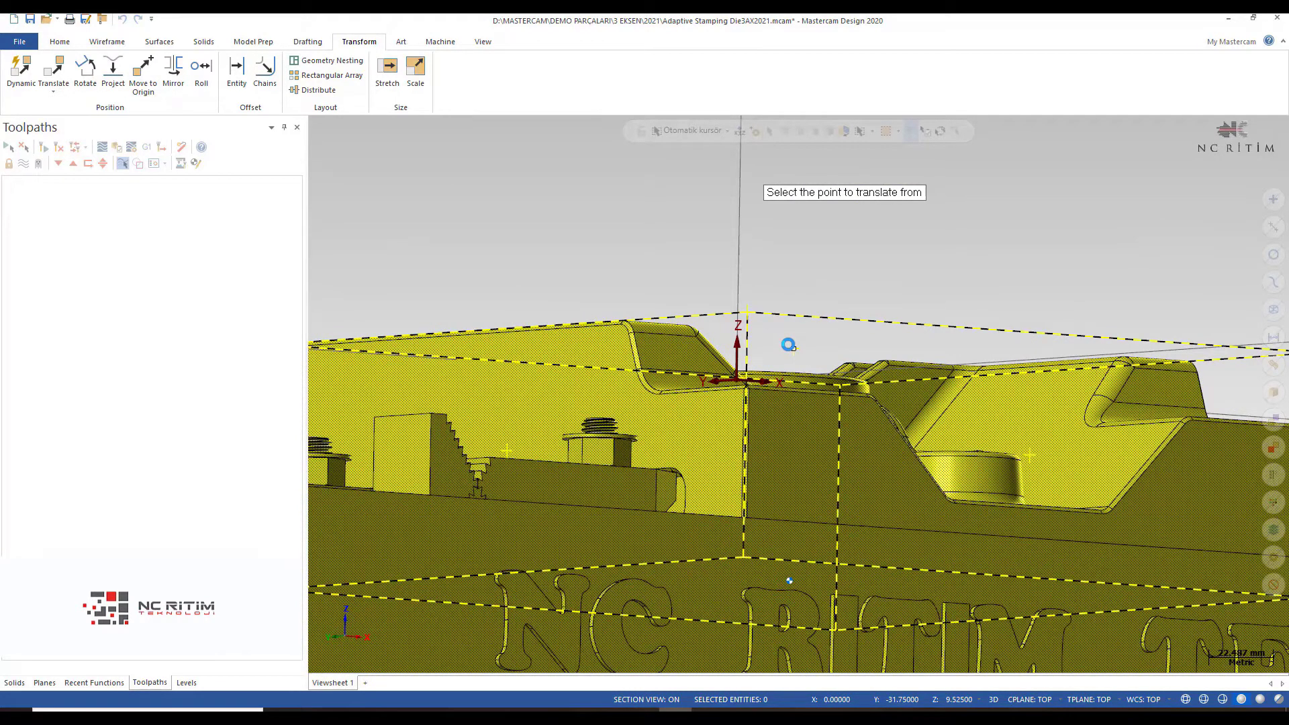
left_click(789, 344)
right_click(724, 213)
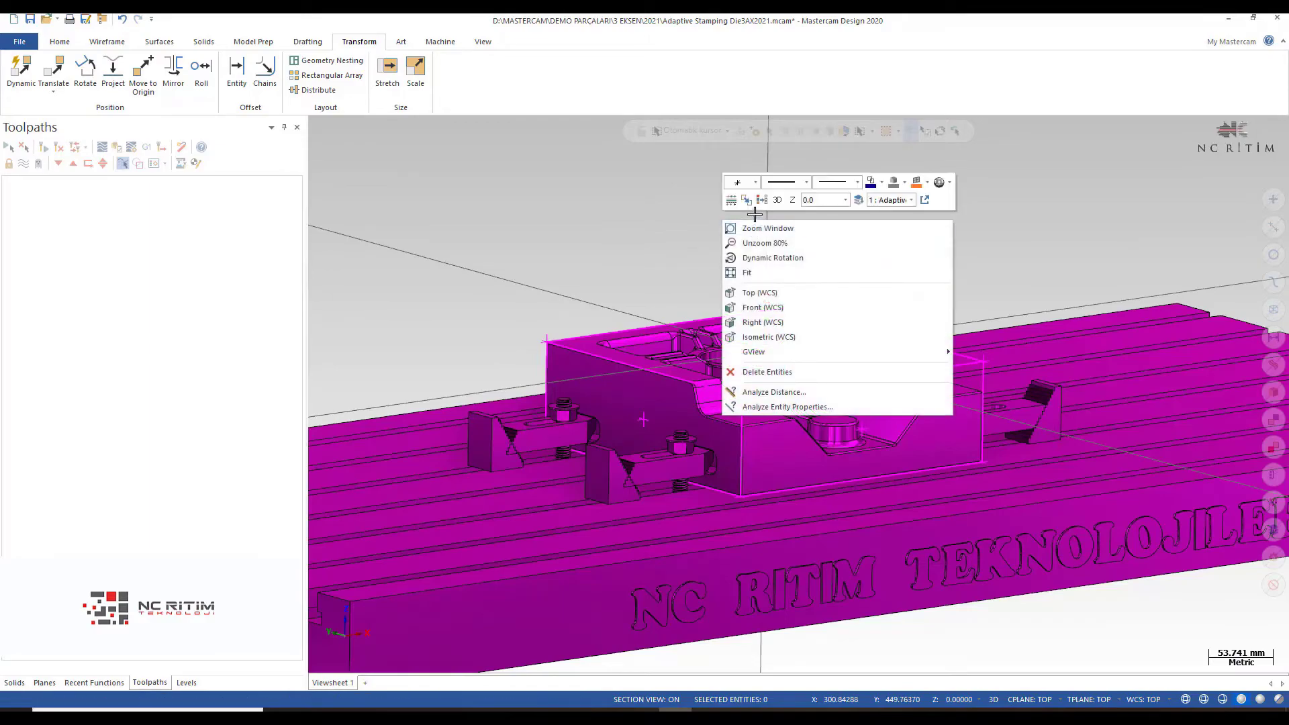
left_click(759, 203)
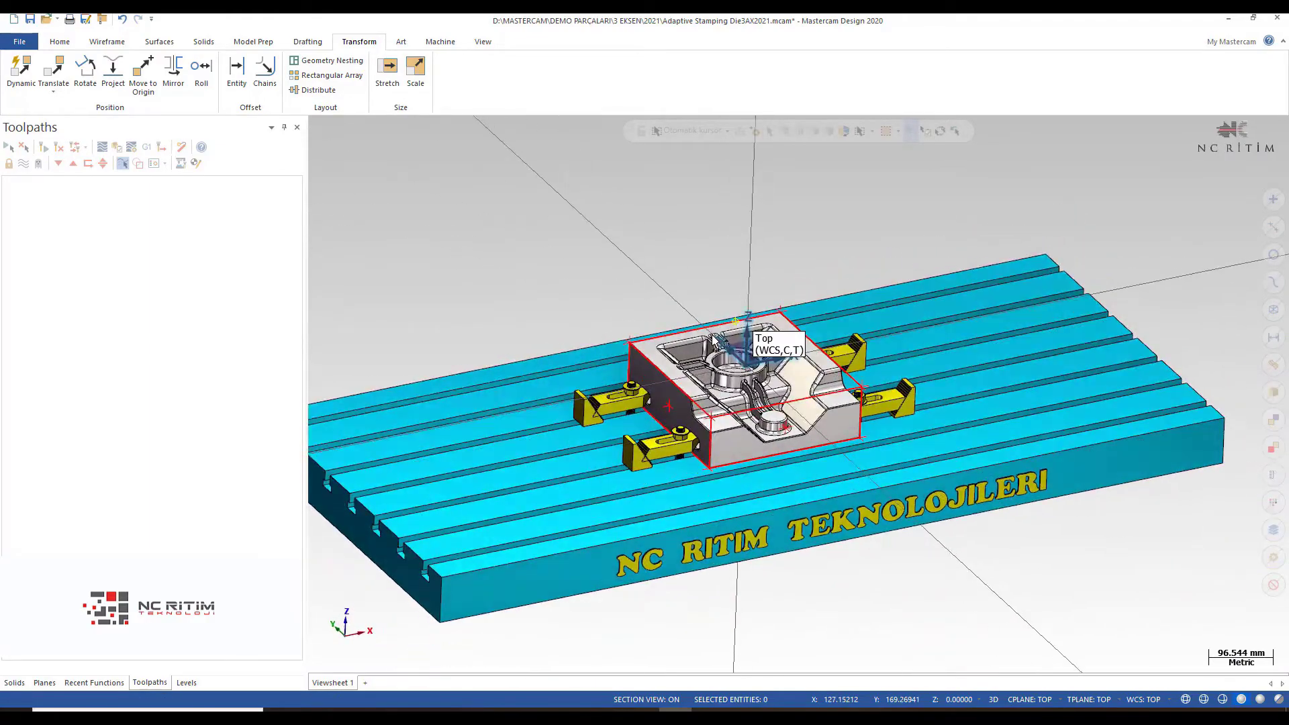
scroll(781, 414, "up", 3)
scroll(781, 414, "down", 2)
scroll(781, 402, "down", 2)
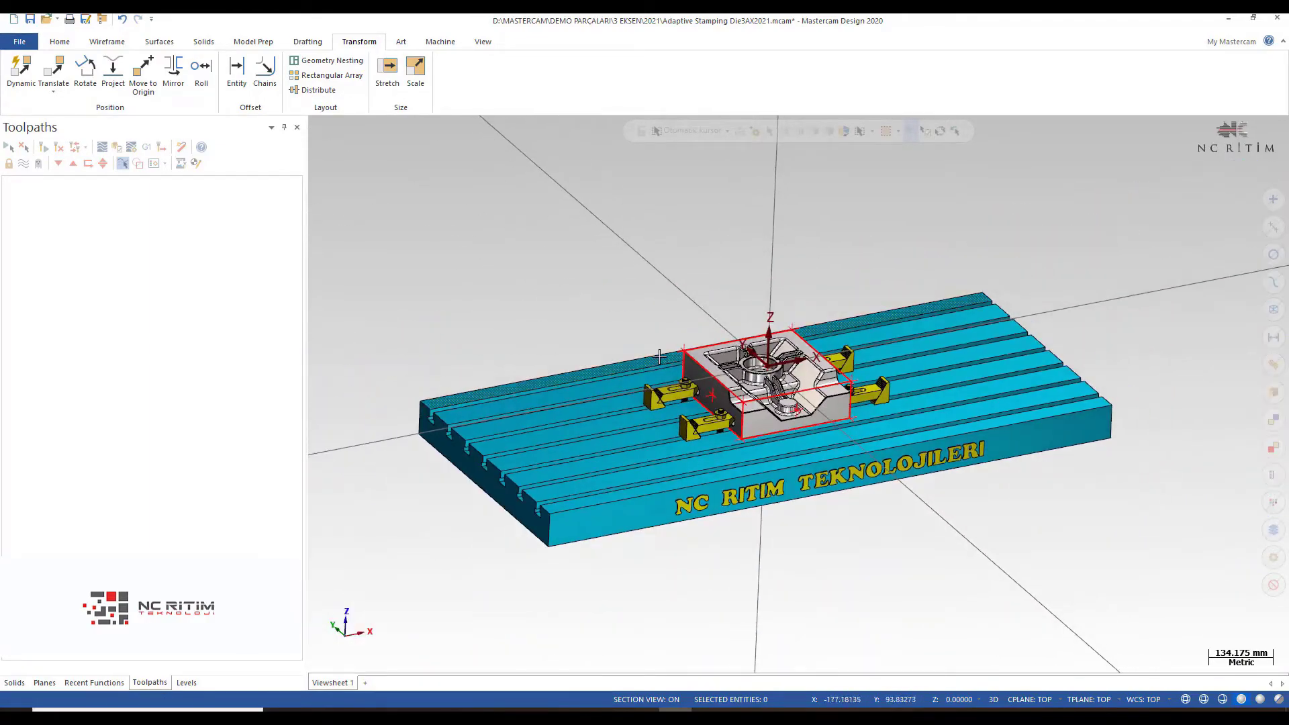
scroll(782, 359, "up", 3)
scroll(782, 358, "down", 2)
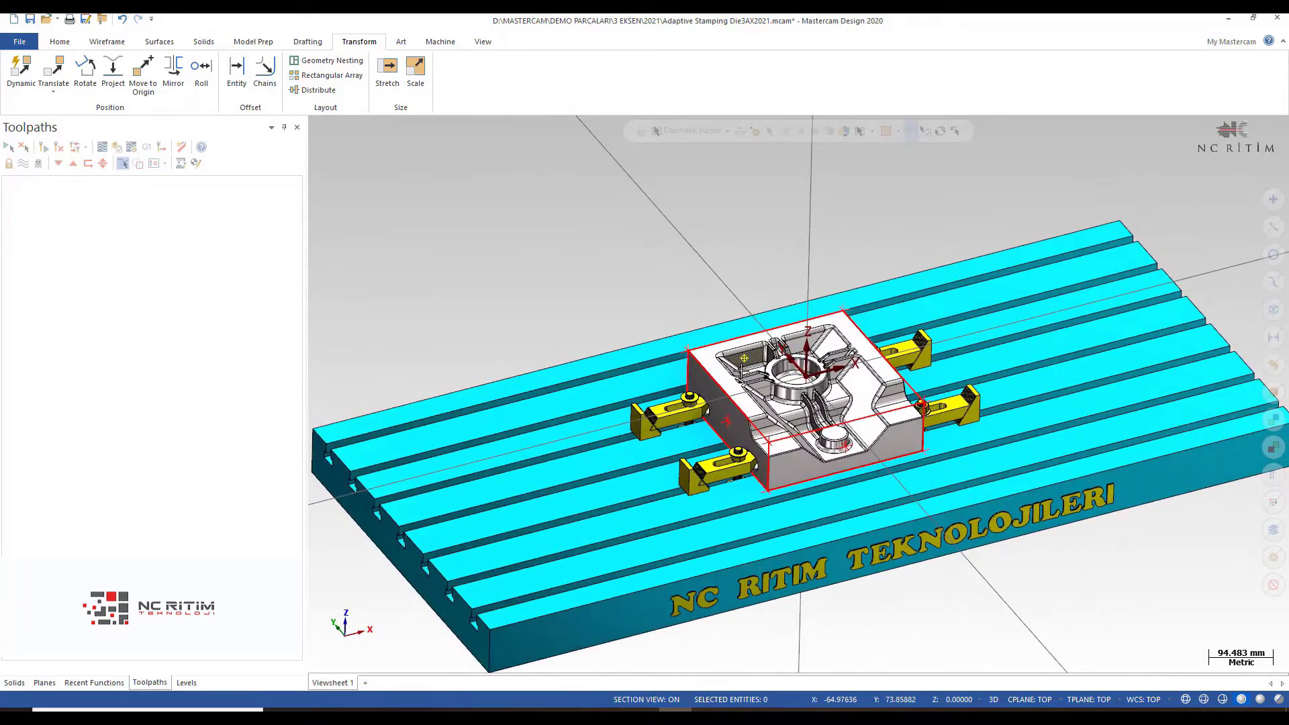
scroll(723, 366, "up", 2)
scroll(722, 366, "down", 2)
scroll(618, 262, "up", 1)
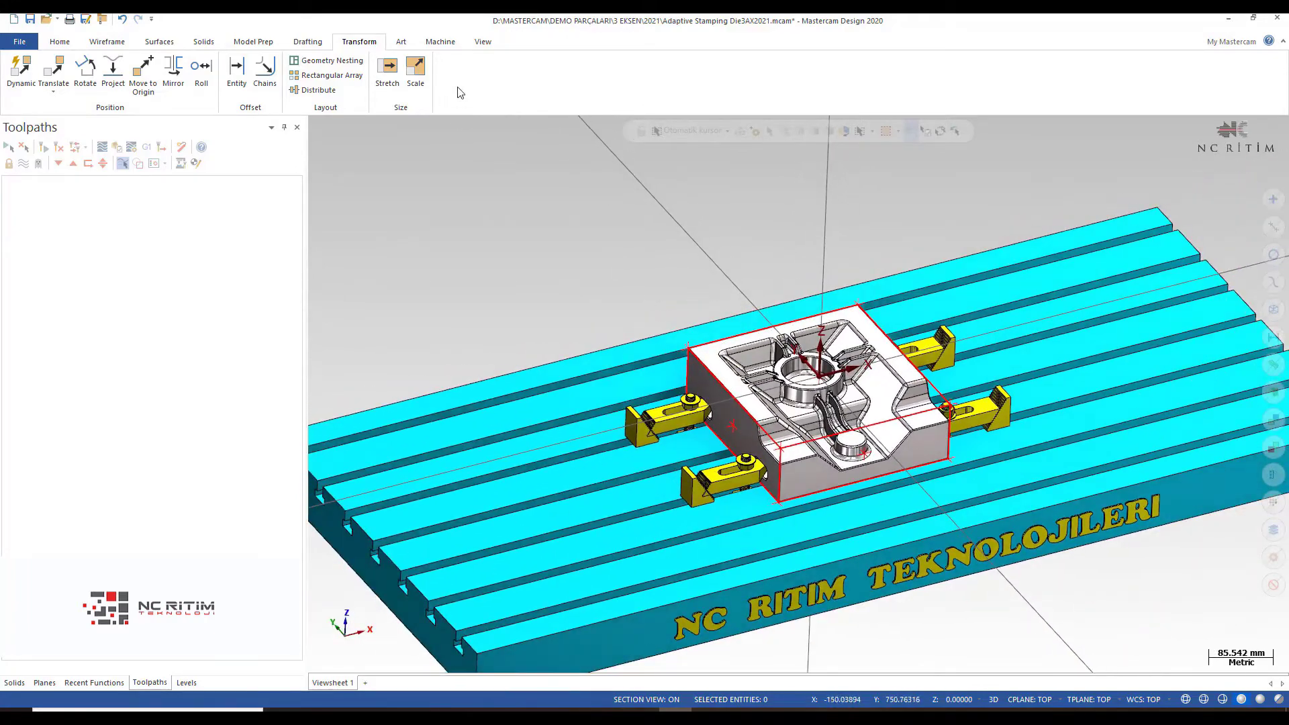
Create a Mill machine group from MITSUBISHI_M80_3AX_2020_NC_RITIM and expand its Properties
left_click(447, 44)
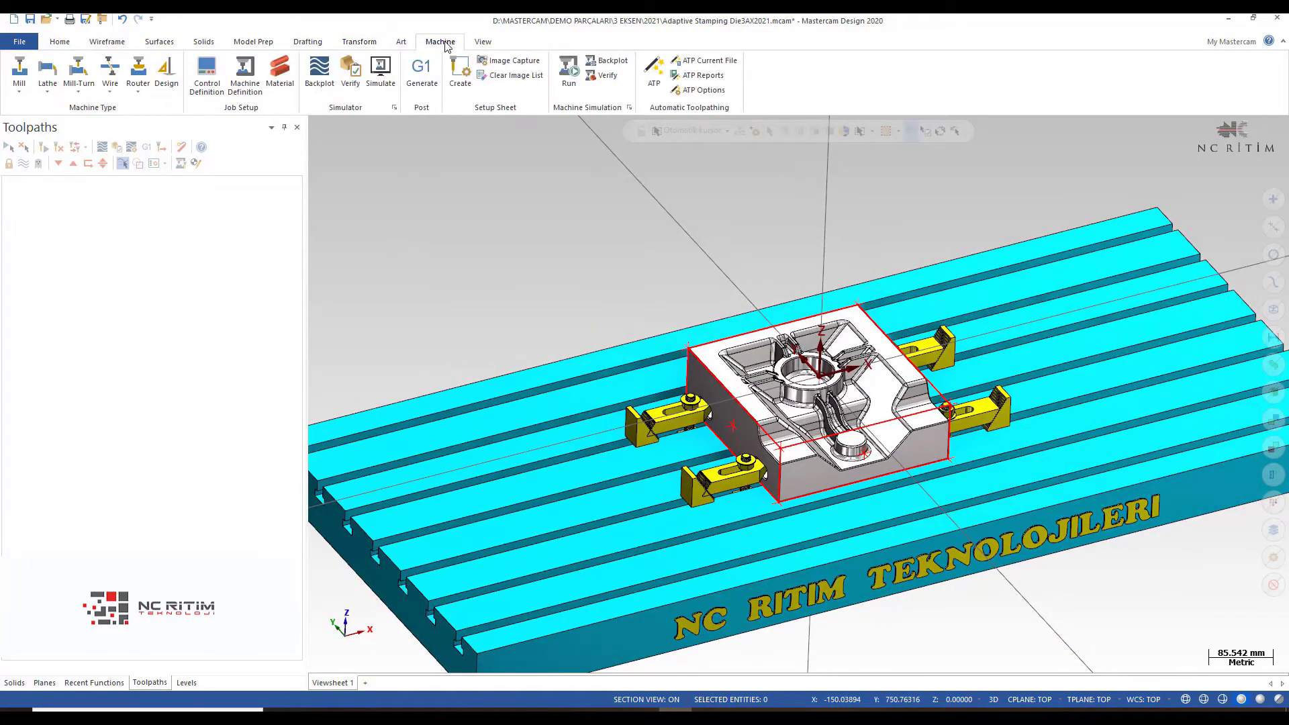
scroll(685, 274, "down", 2)
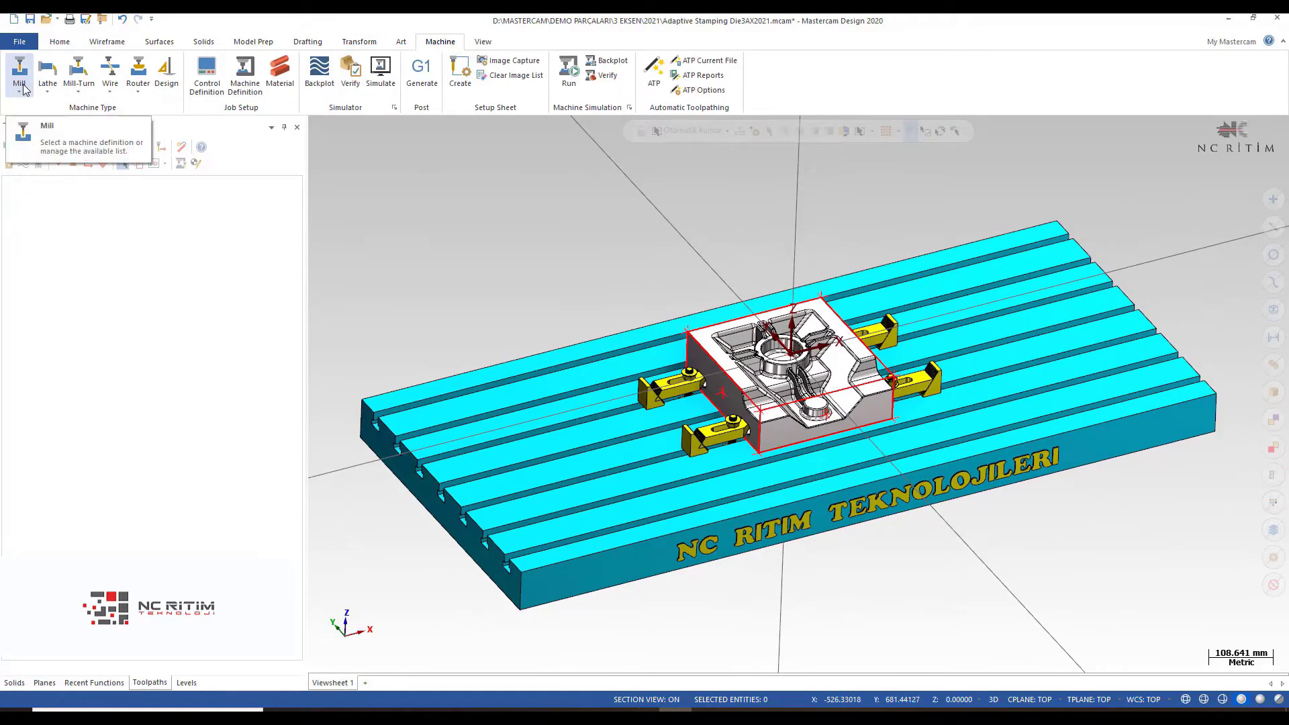
mouse_move(501, 216)
middle_mouse_down()
mouse_move(525, 217)
mouse_move(504, 216)
middle_mouse_up()
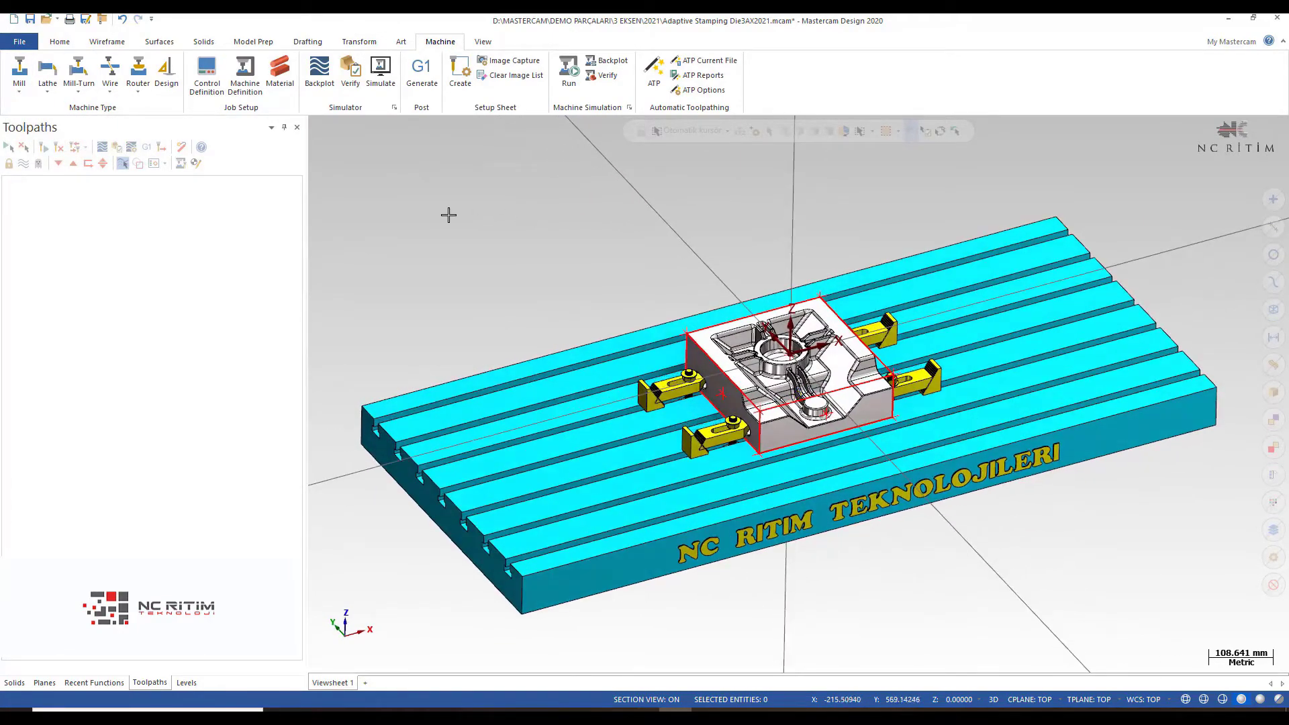
left_click(20, 84)
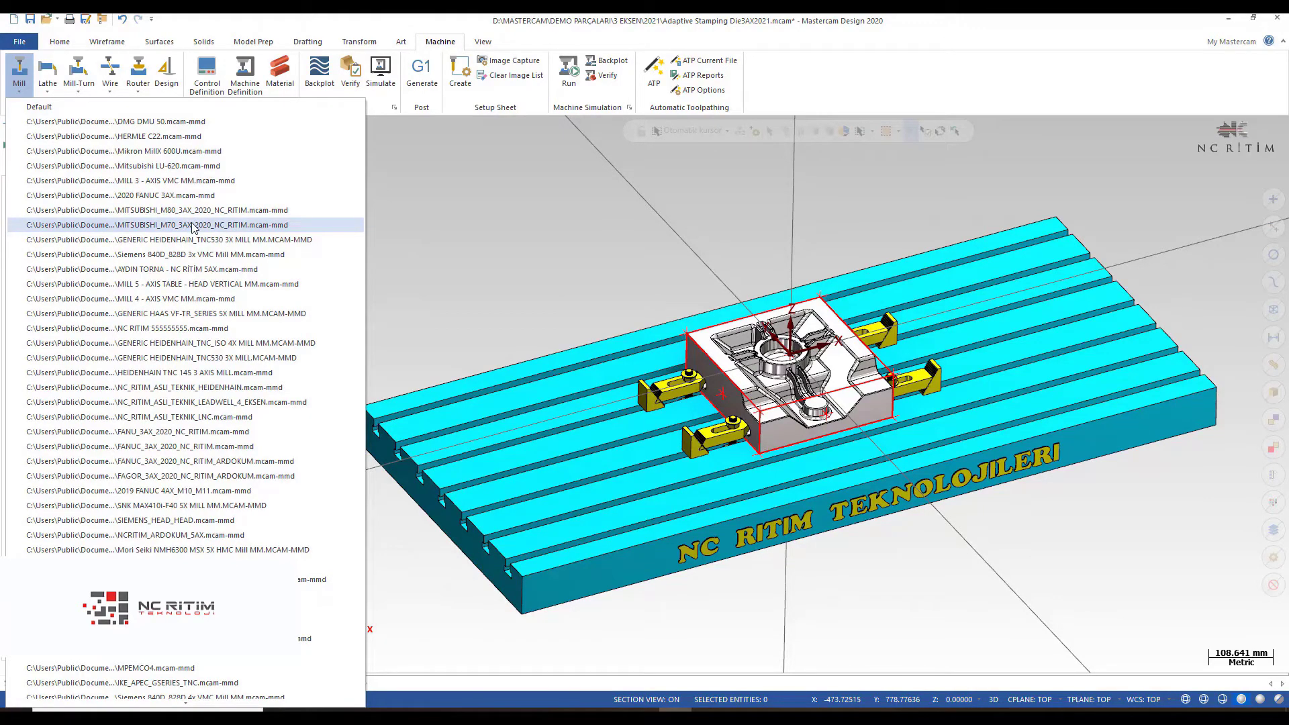
left_click(152, 210)
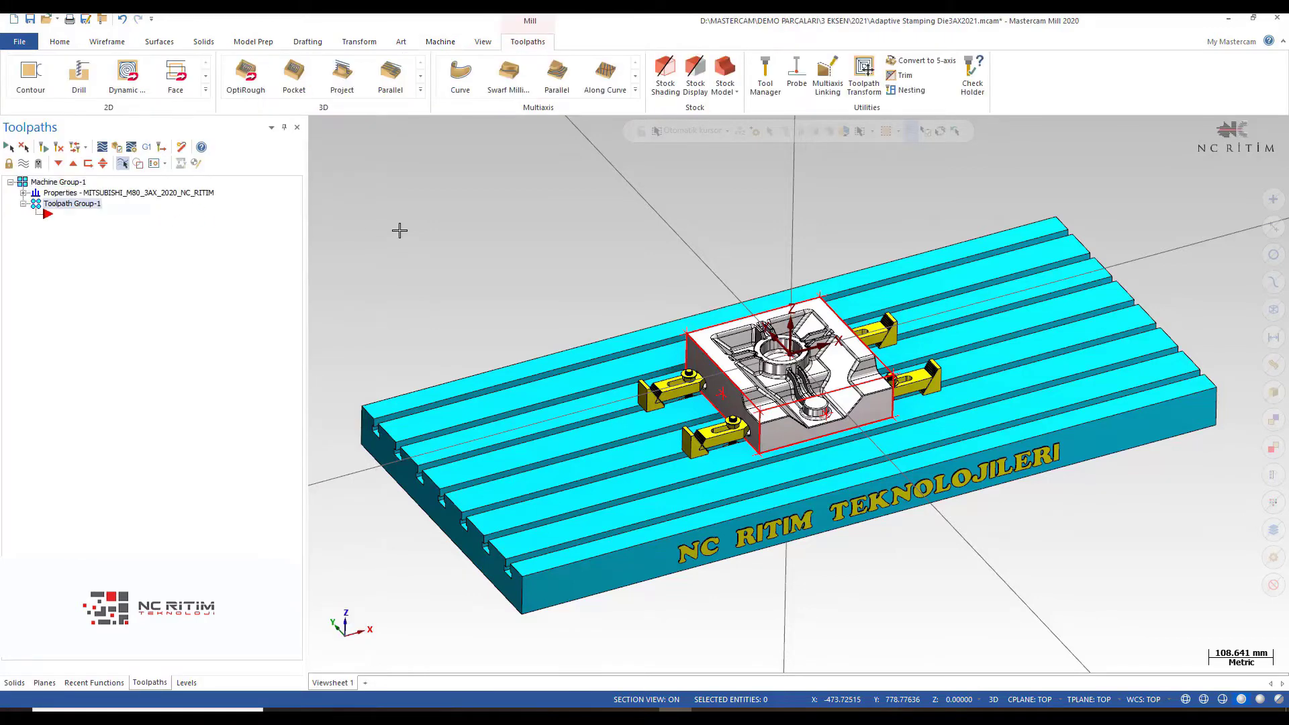
scroll(596, 245, "down", 1)
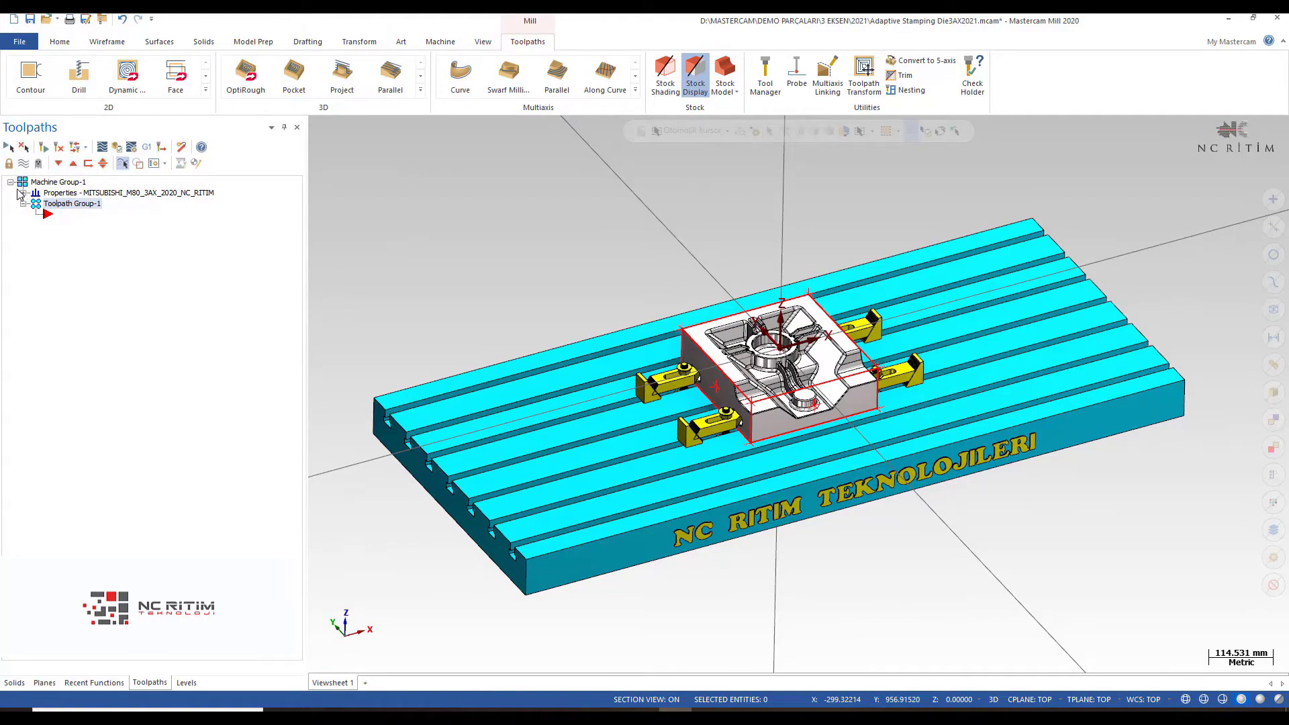
left_click(23, 192)
left_click(24, 192)
left_click(24, 193)
left_click(24, 194)
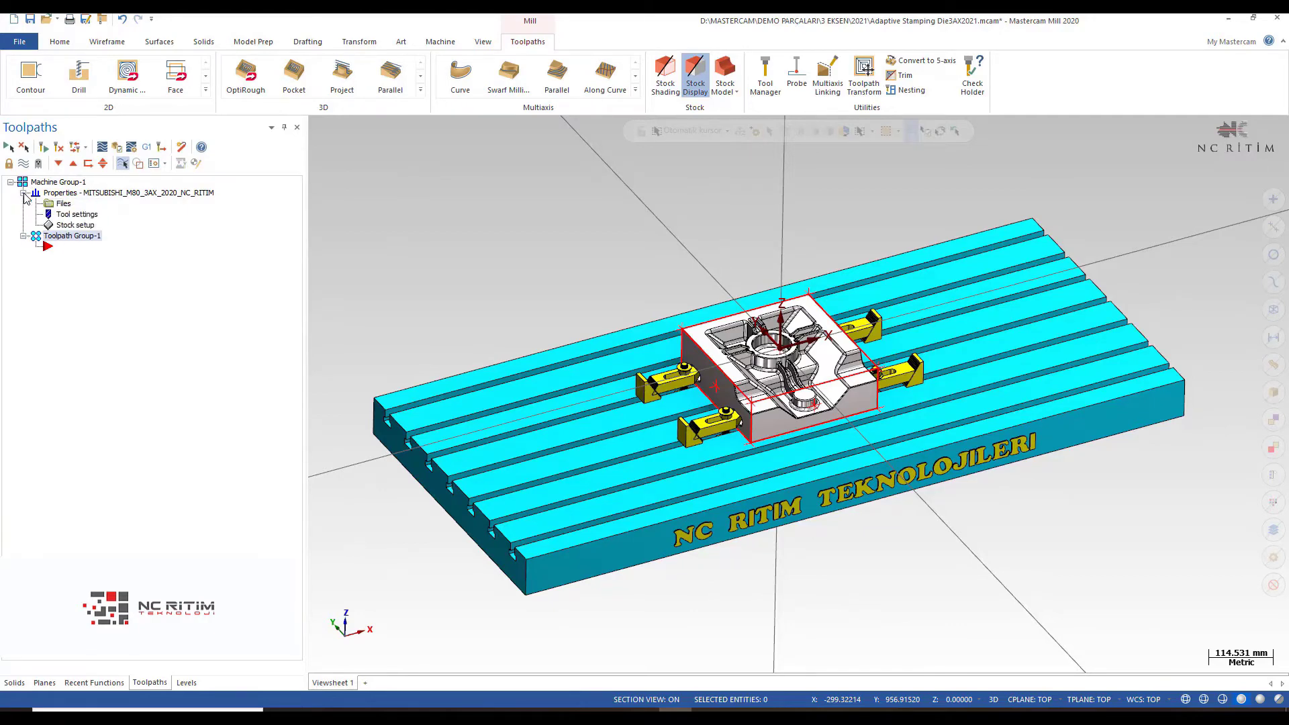
Open Stock setup and compute a bounding box around the die
double_click(82, 226)
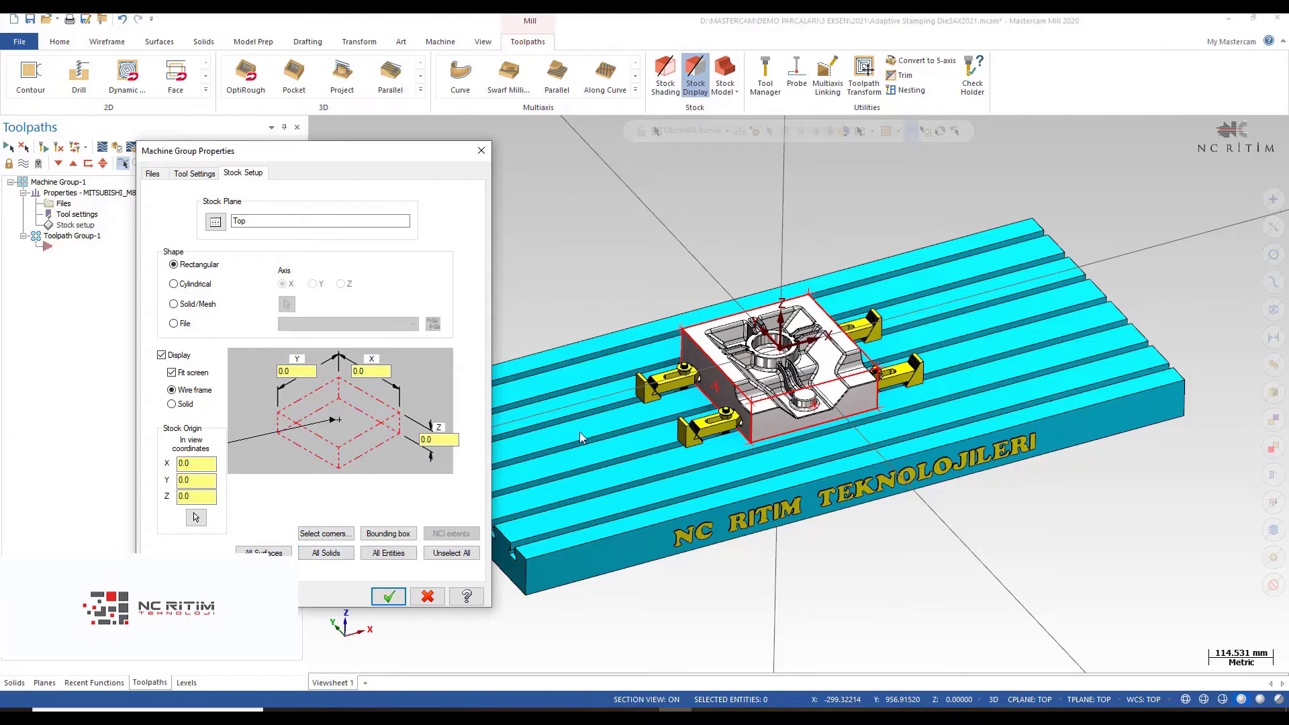
left_click(382, 534)
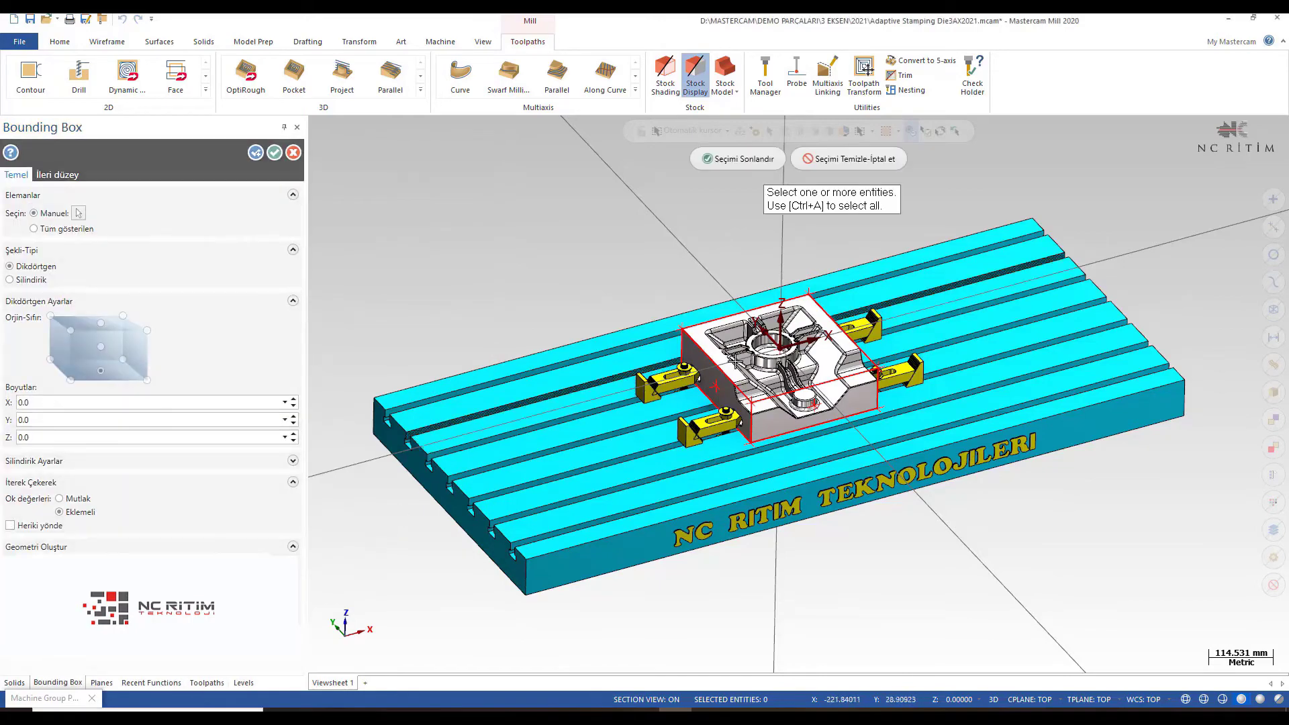
scroll(691, 331, "up", 2)
left_click(691, 331)
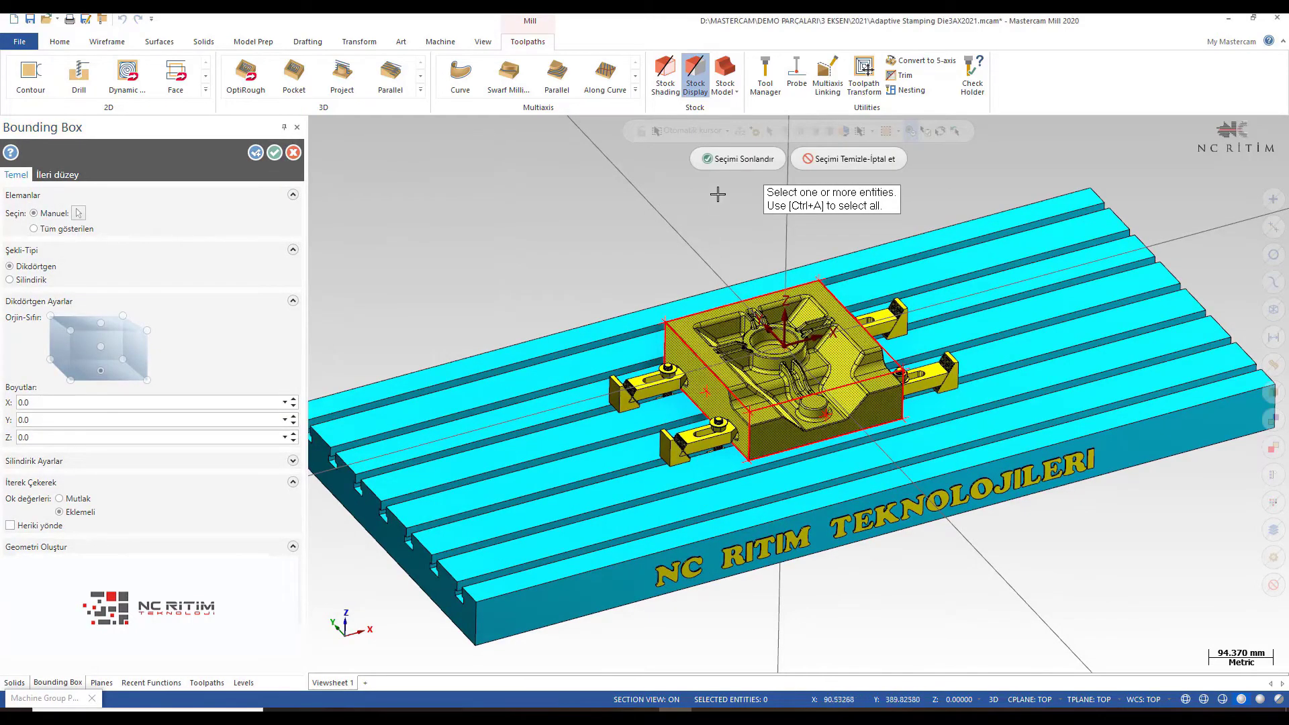
left_click(720, 162)
mouse_move(720, 162)
middle_mouse_down()
mouse_move(656, 331)
mouse_move(722, 279)
mouse_move(847, 418)
middle_mouse_up()
scroll(656, 293, "up", 2)
scroll(848, 417, "up", 2)
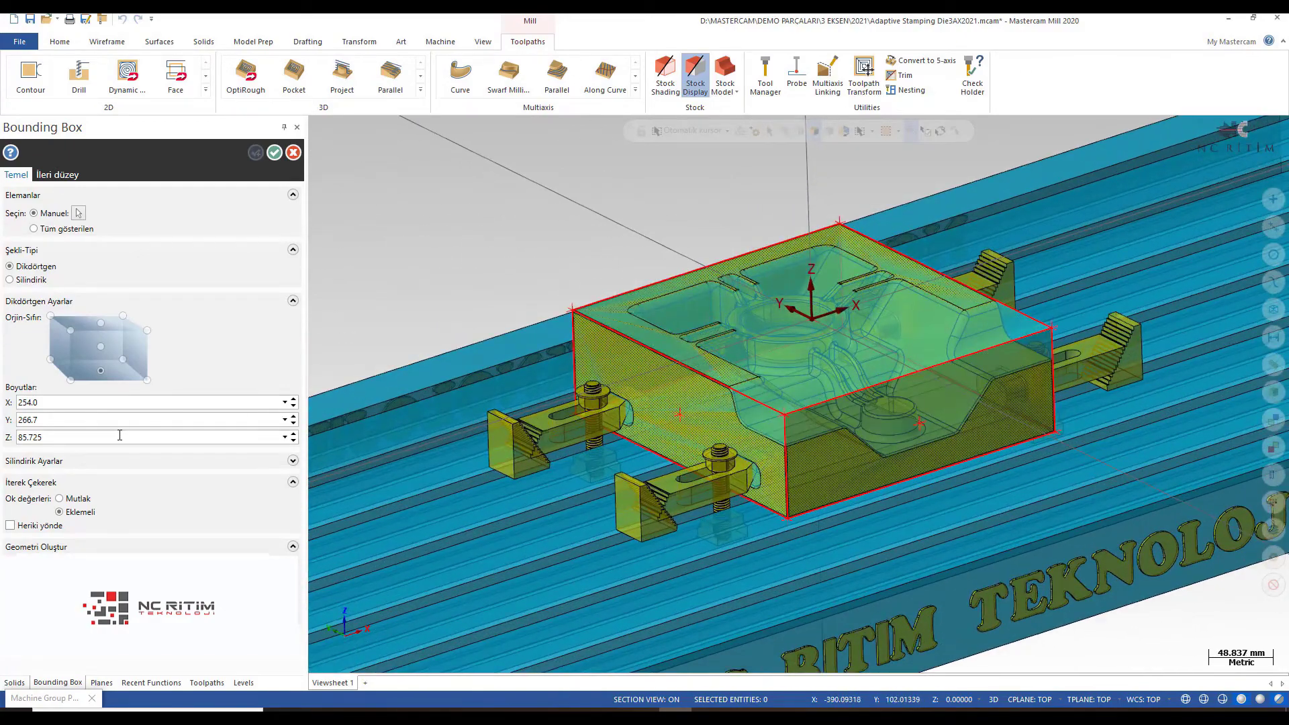
left_click(78, 404)
left_click(90, 437)
scroll(712, 359, "down", 2)
mouse_move(712, 360)
middle_mouse_down()
mouse_move(734, 322)
mouse_move(621, 320)
middle_mouse_up()
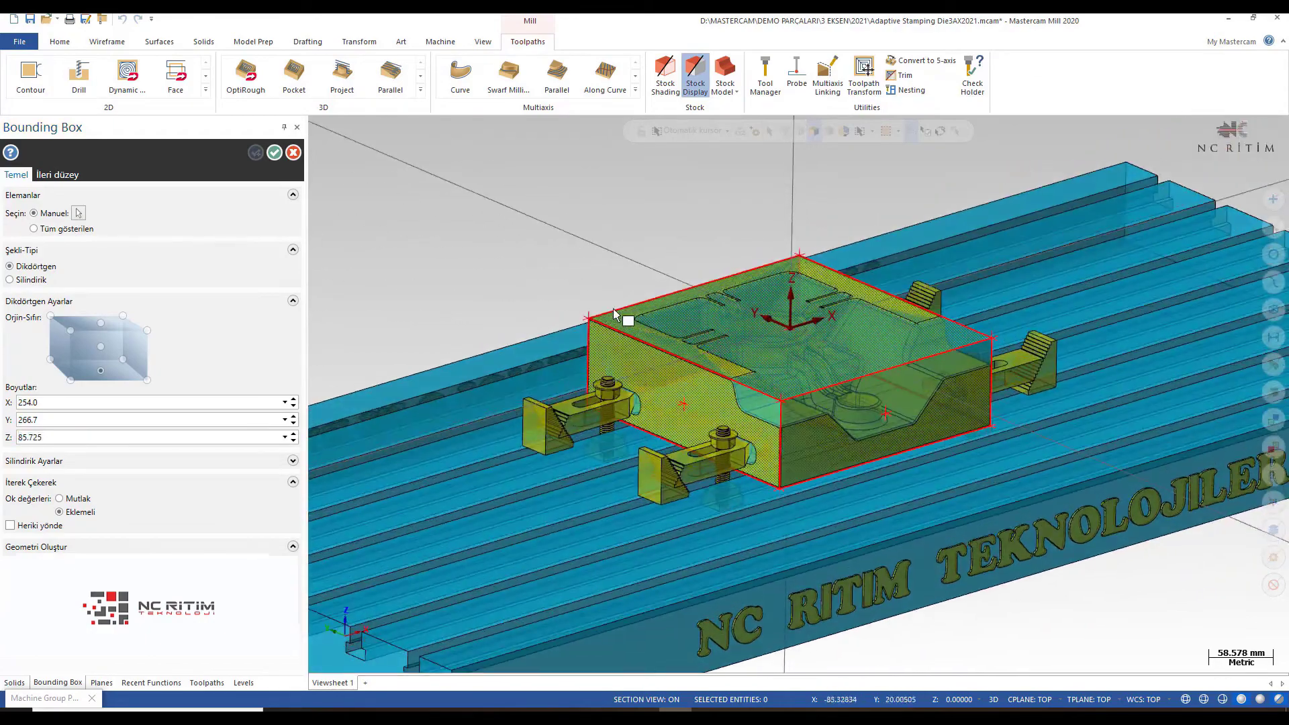
Accept the 254 x 266.7 x 85.725 mm box as stock and close Machine Group Properties
left_click(273, 153)
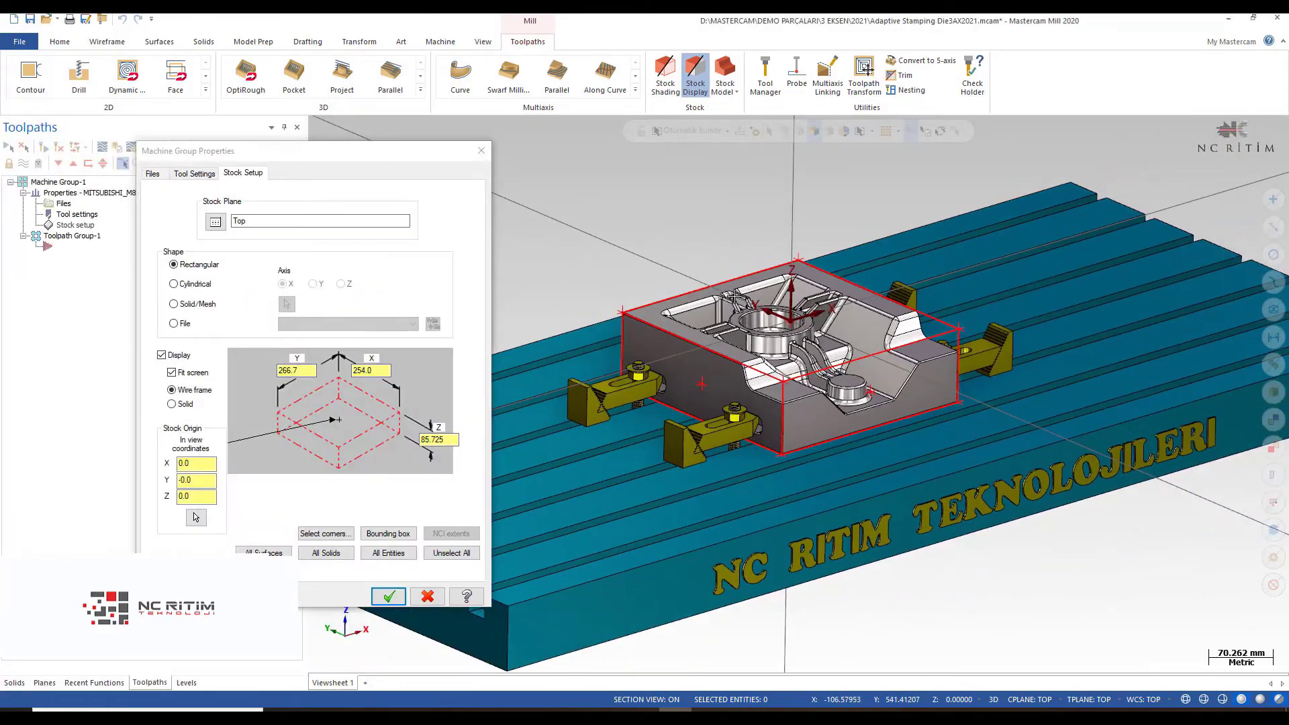
left_click(309, 367)
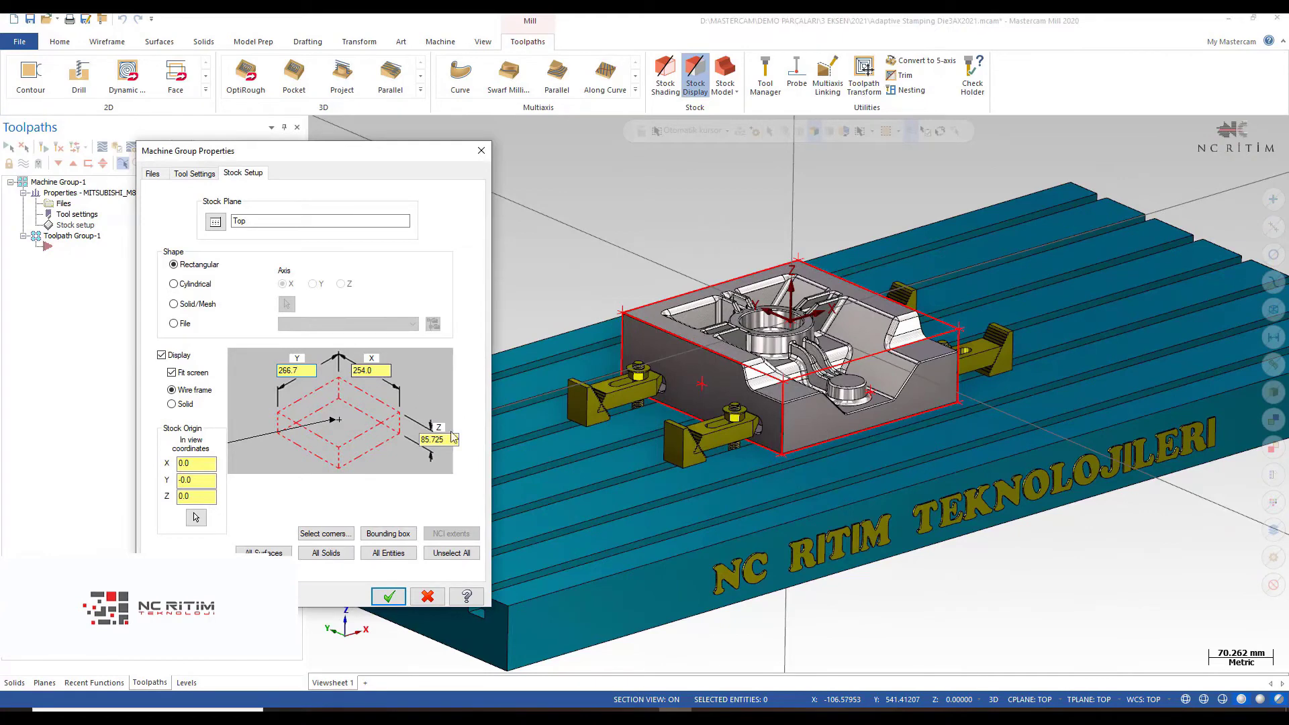
left_click(368, 371)
key("shift+Tab")
left_click(391, 598)
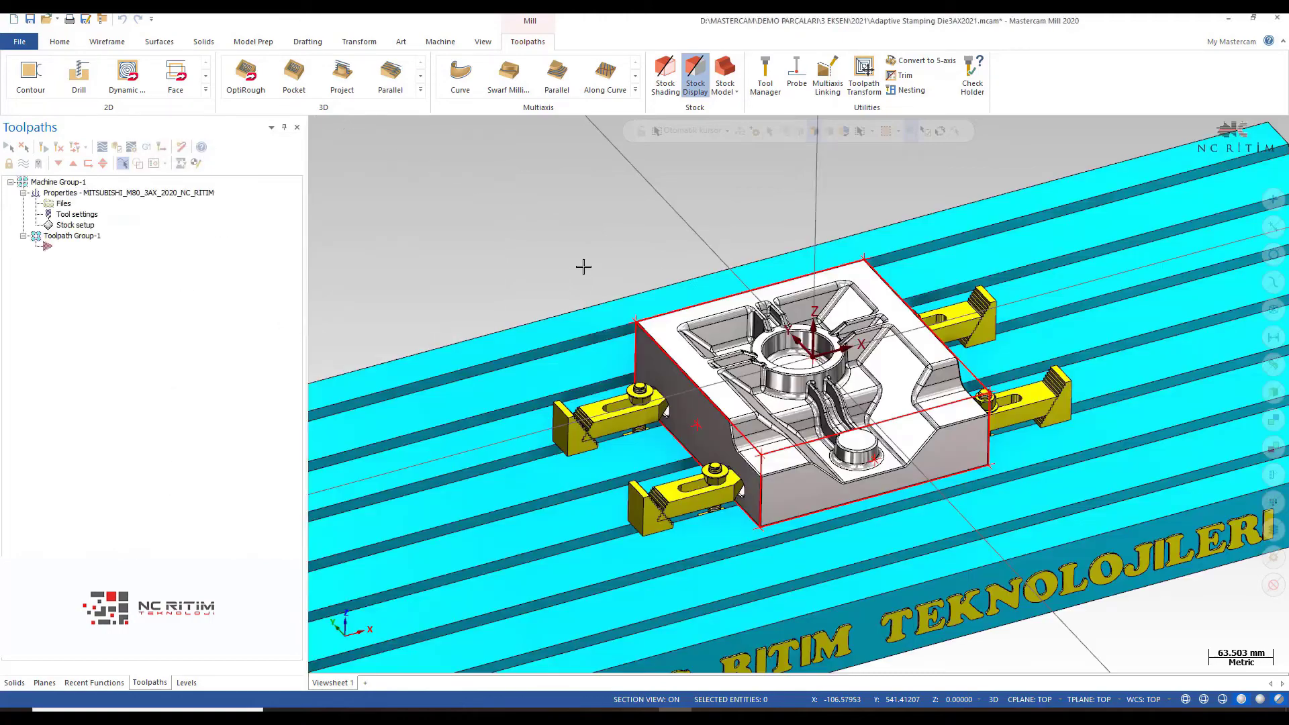
Turn Stock Shading on to inspect the red stock box, then turn it off
scroll(584, 263, "up", 1)
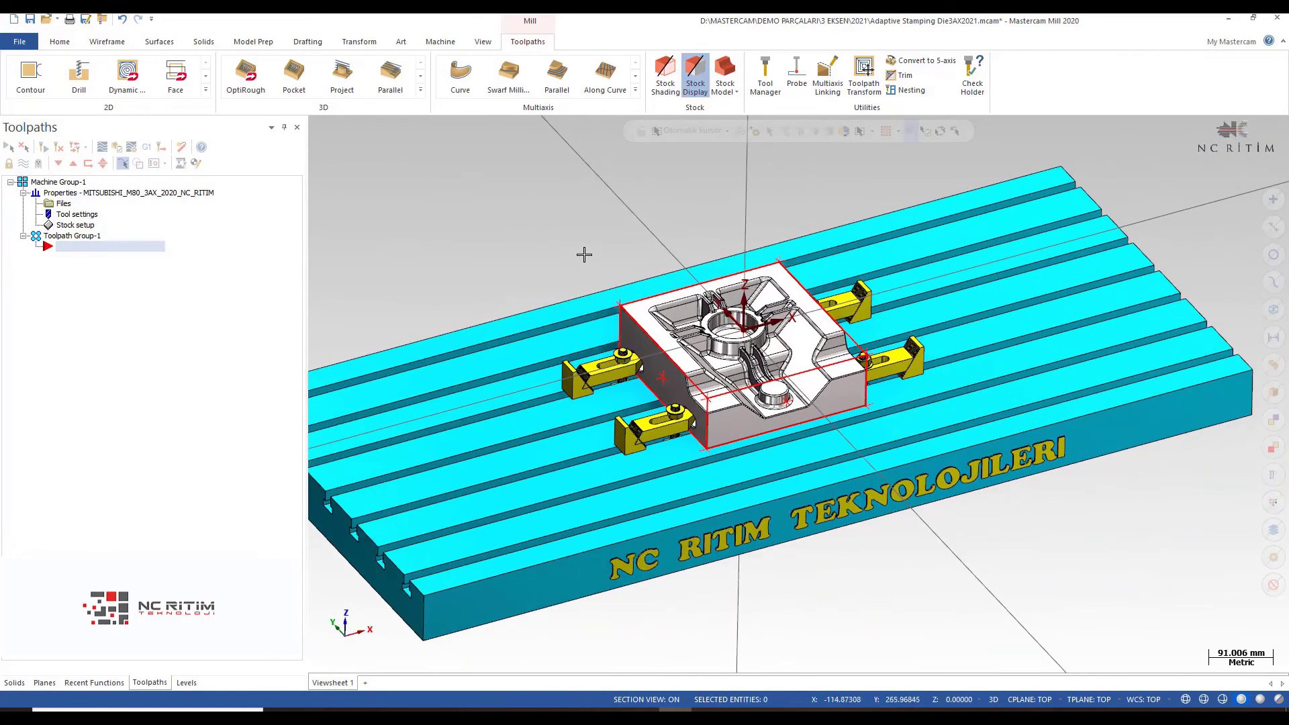
left_click(669, 68)
left_click(670, 68)
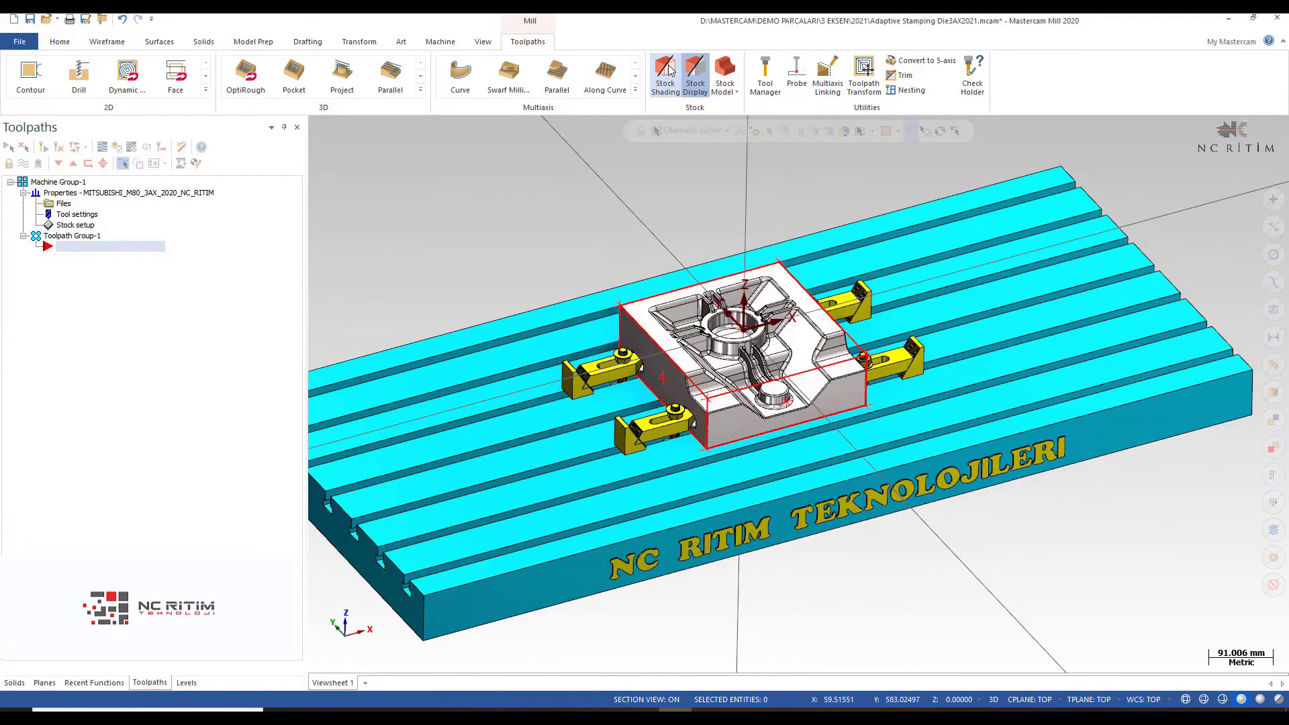
left_click(669, 68)
scroll(698, 353, "up", 1)
scroll(698, 353, "up", 2)
middle_click_drag(698, 352, 700, 344)
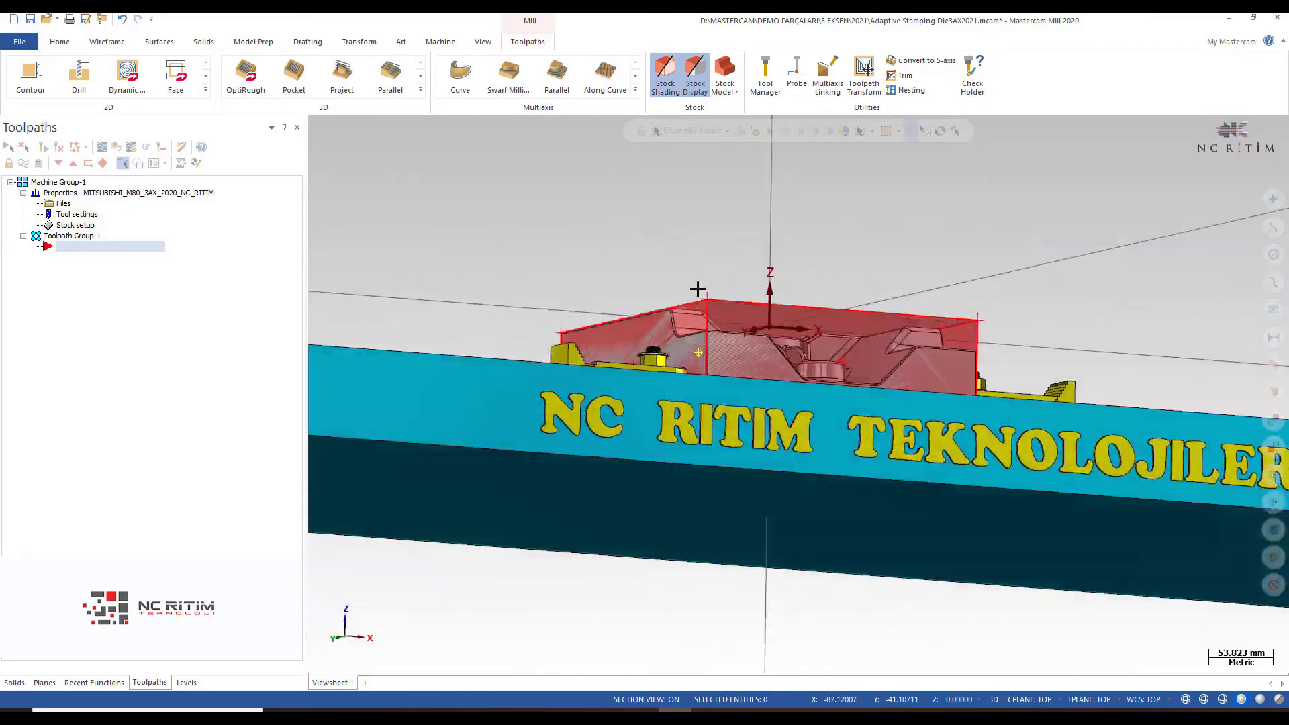
scroll(700, 343, "down", 1)
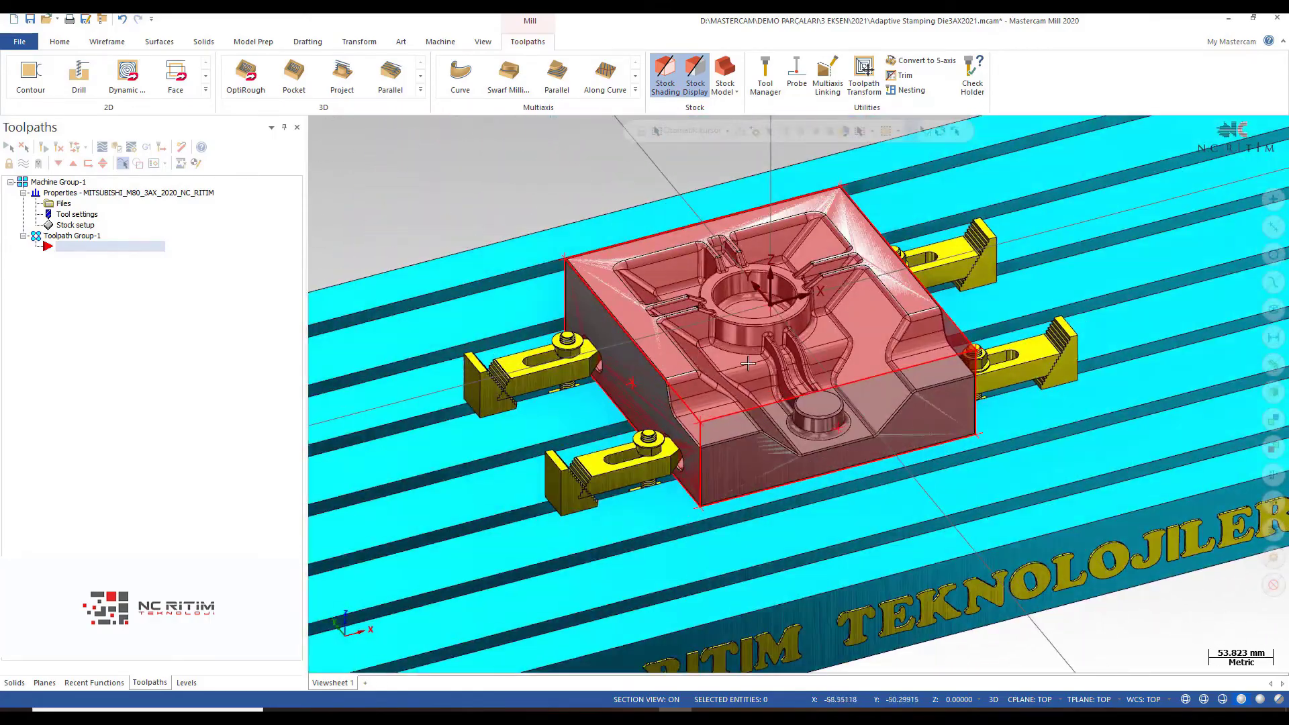
scroll(656, 242, "down", 2)
mouse_move(656, 242)
middle_mouse_down()
mouse_move(667, 201)
mouse_move(672, 238)
middle_mouse_up()
scroll(672, 239, "up", 1)
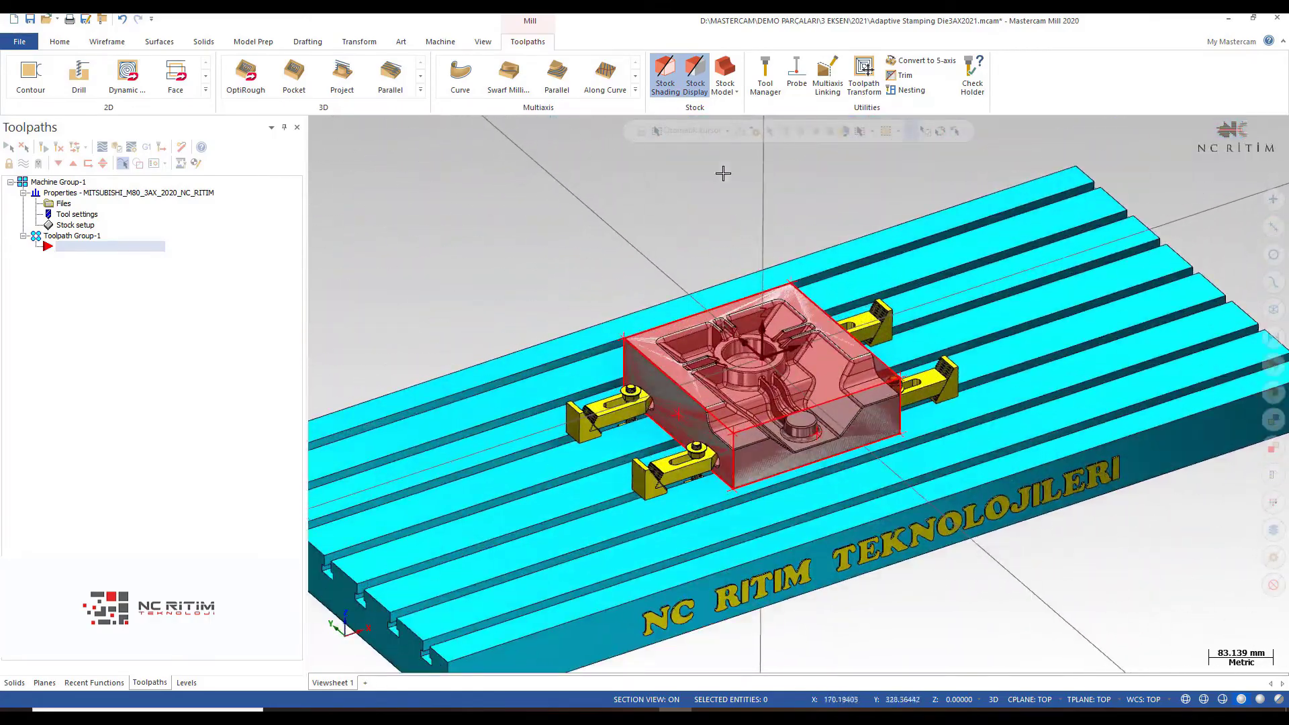
left_click(674, 81)
left_click(674, 82)
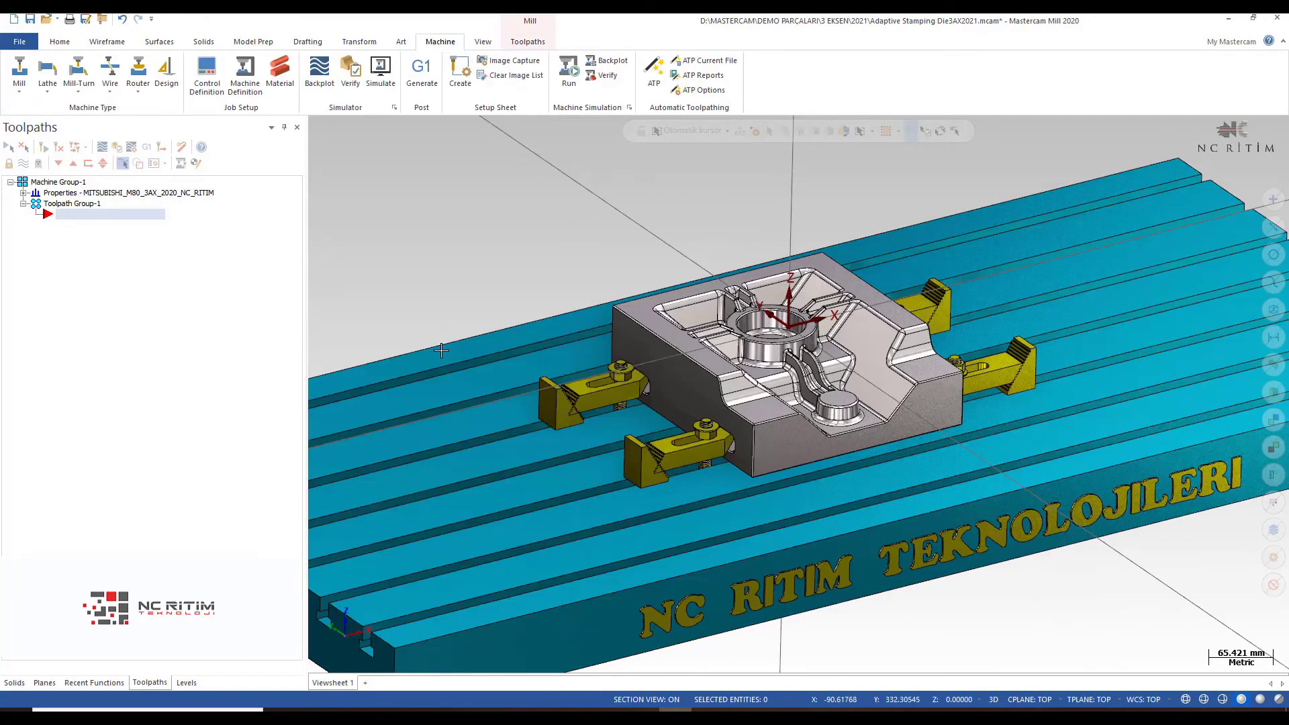
Look through the Model Prep commands, then show the Transform commands
left_click(240, 44)
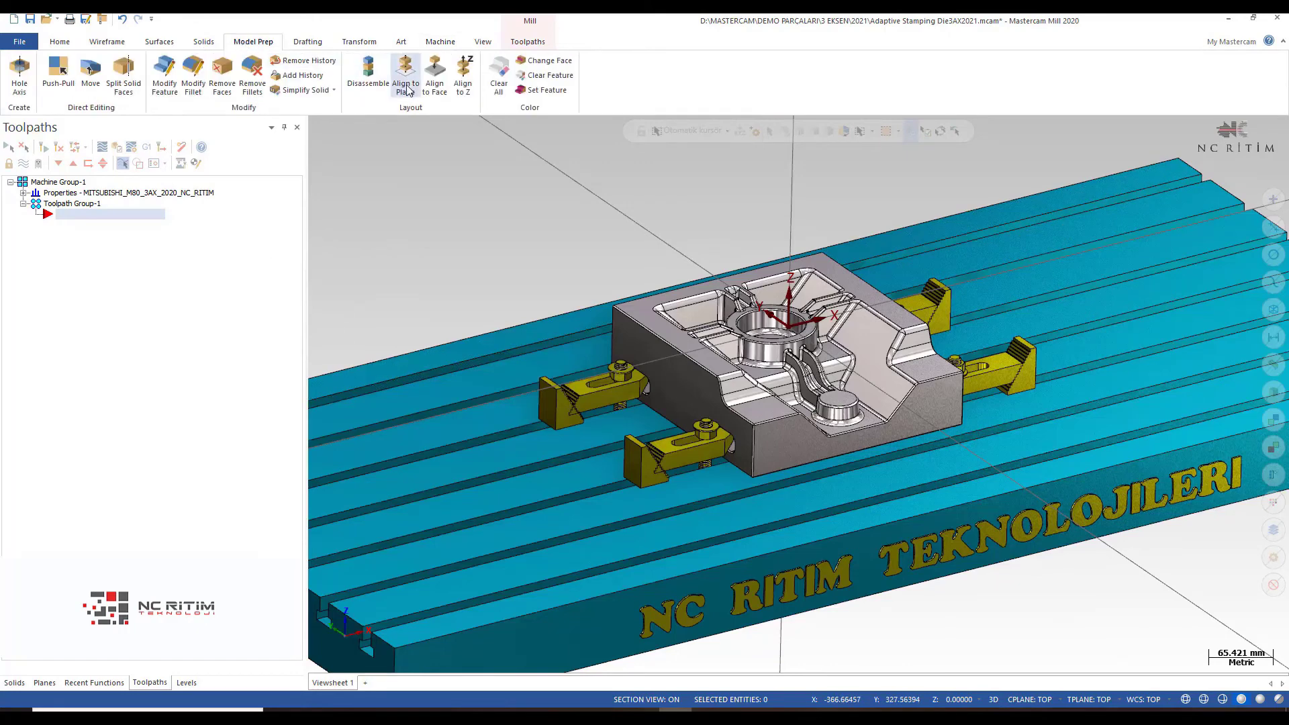
left_click(372, 41)
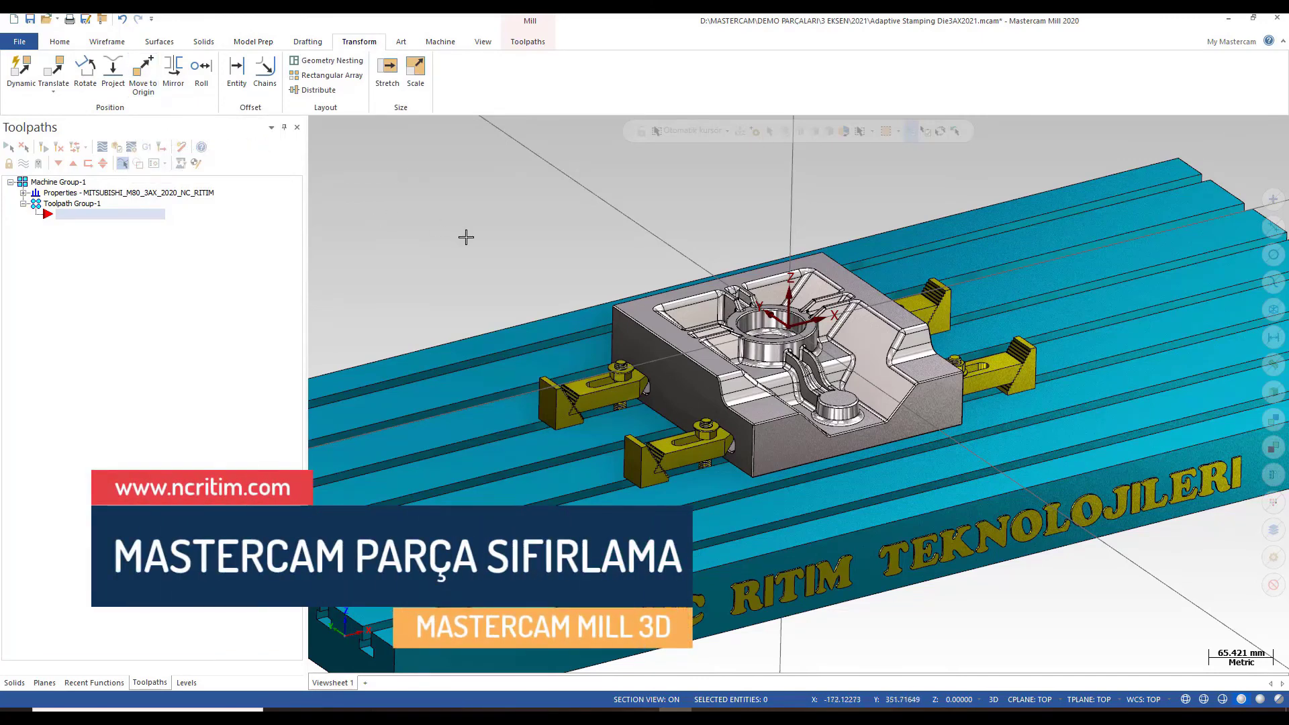
scroll(604, 243, "down", 2)
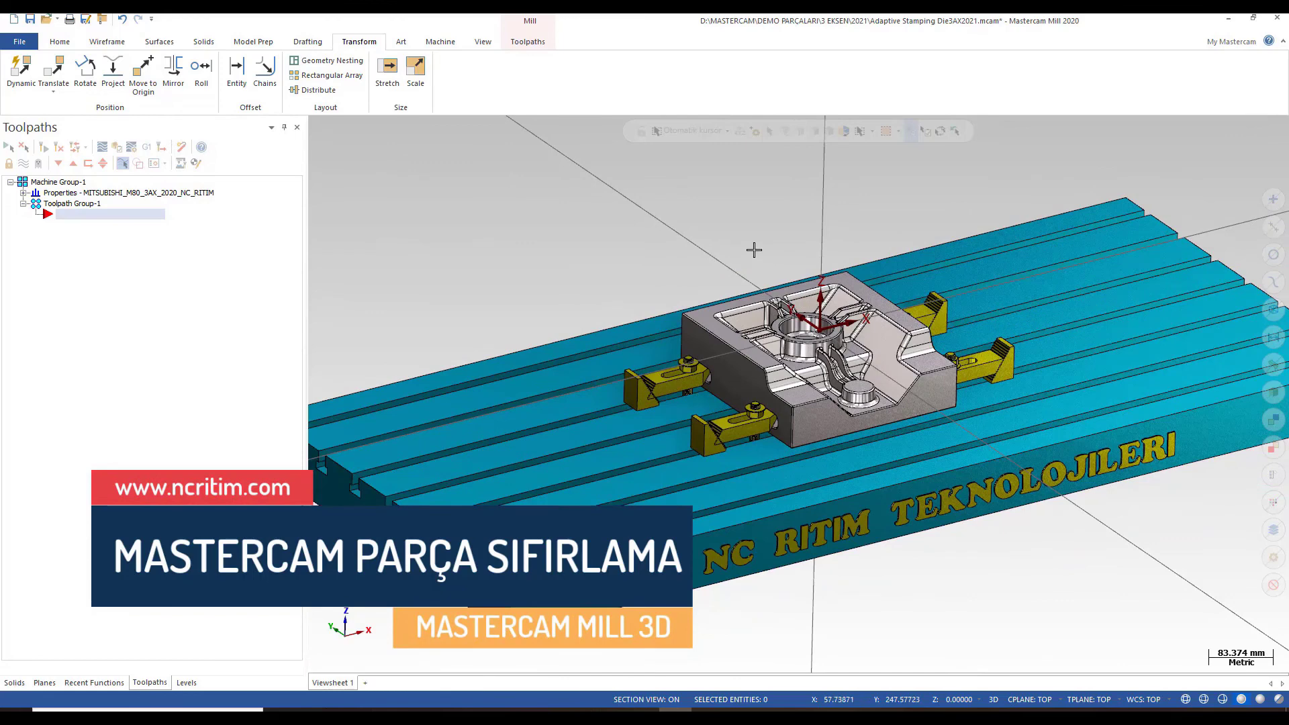